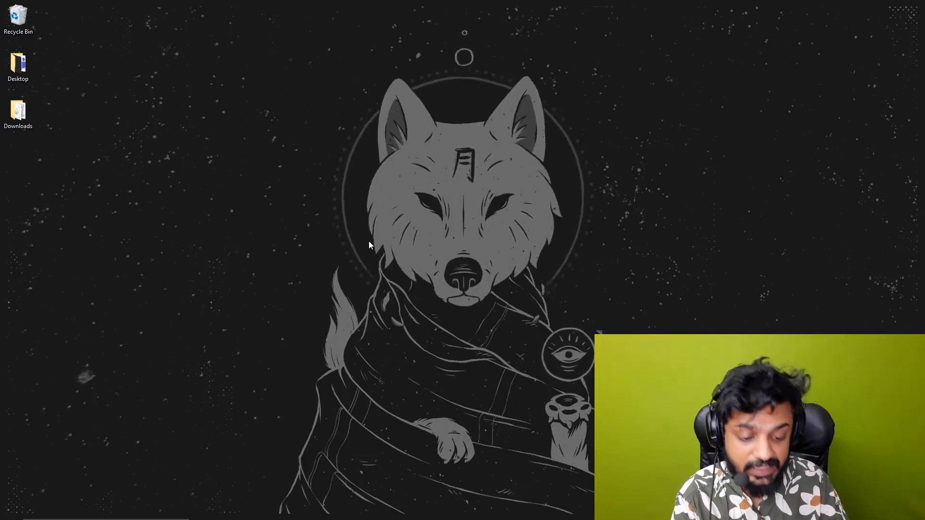
Open Command Prompt with administrator rights, allow it to make changes to the device, and maximize its window.
key("super")
type("cmd")
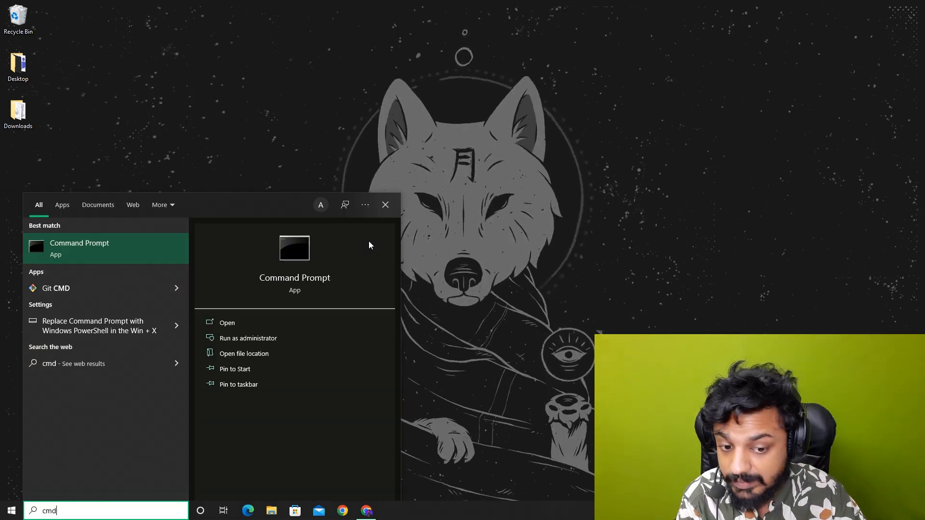
right_click(165, 239)
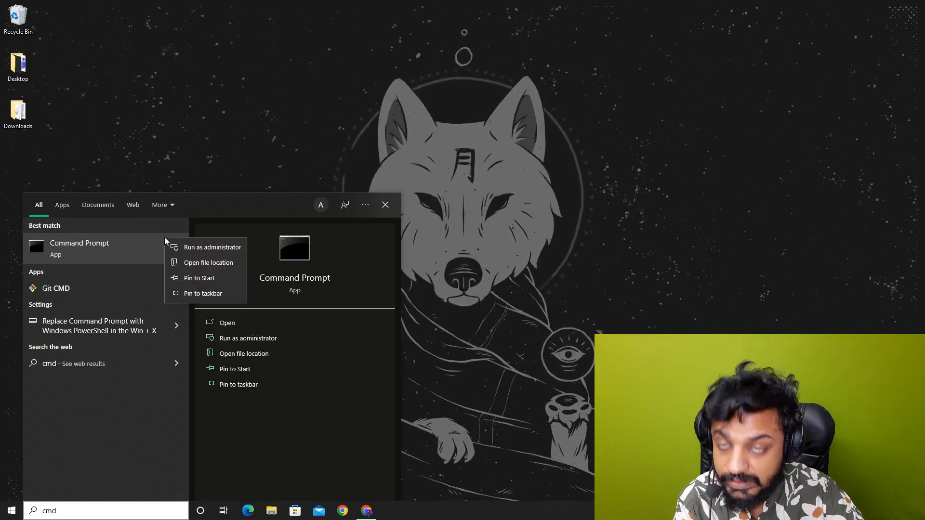
left_click(189, 246)
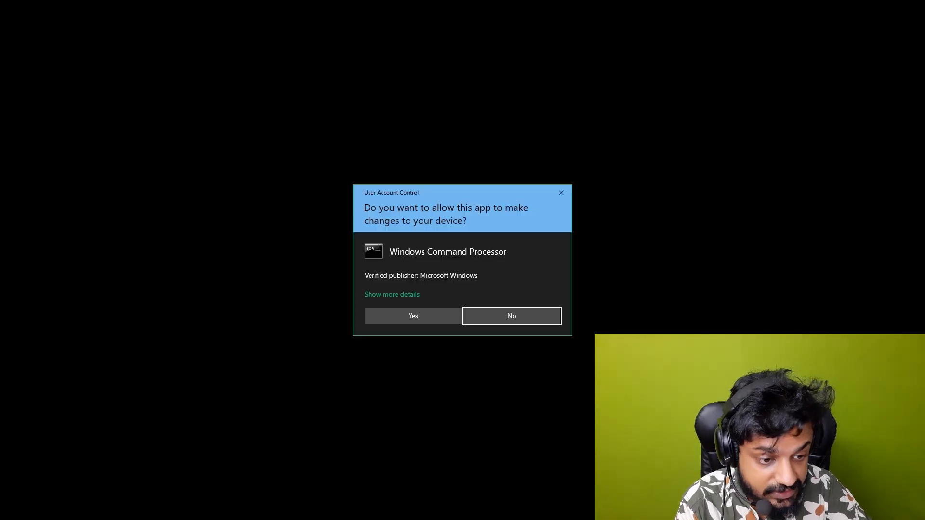
left_click(413, 316)
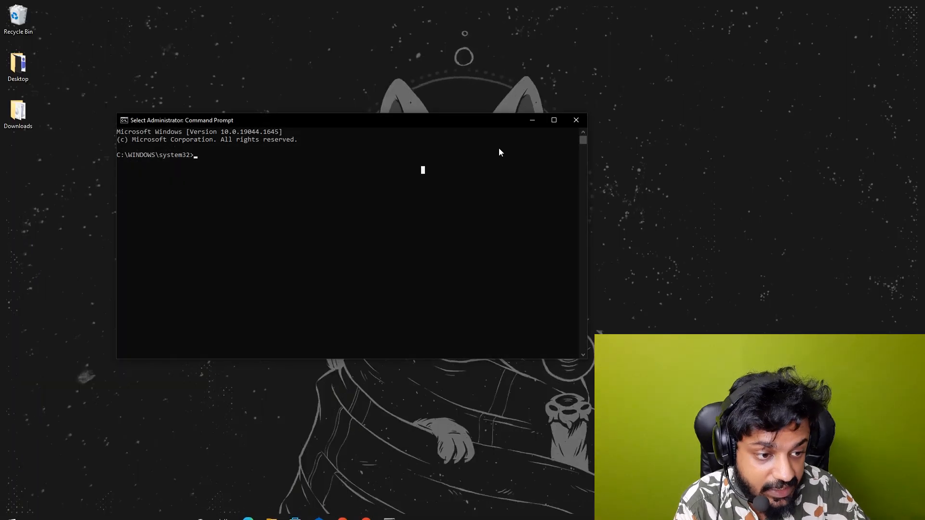
left_click(554, 121)
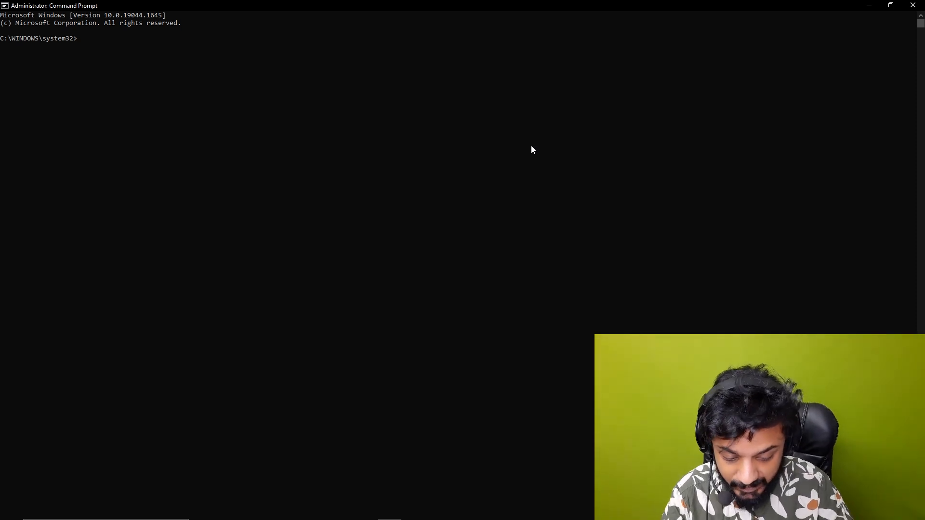
Try to list the WSL distributions available online with the command wsl -- list --online.
type("wsl")
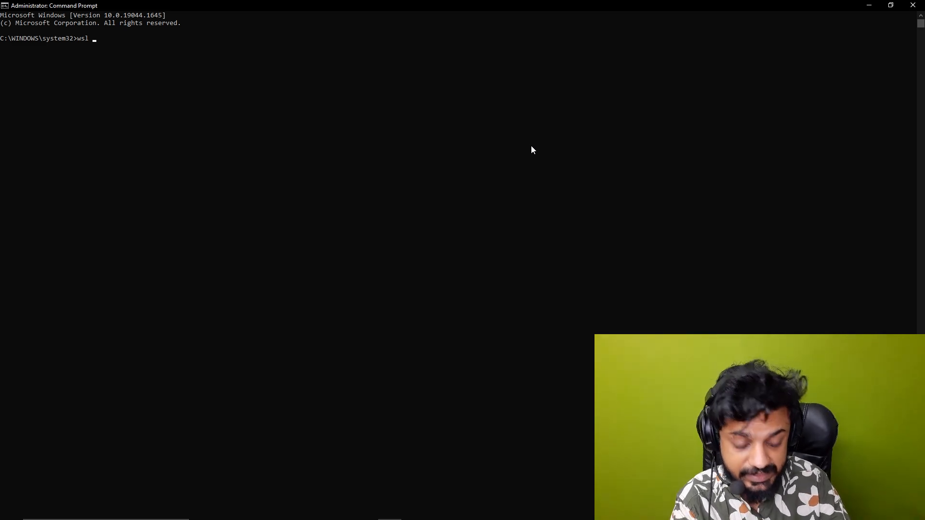
type("-- ")
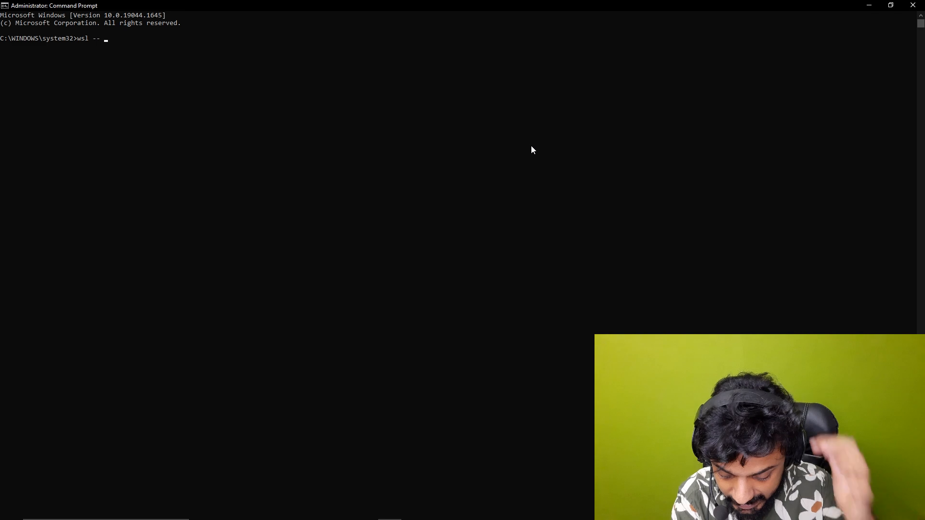
type("liatr")
key("BackSpace")
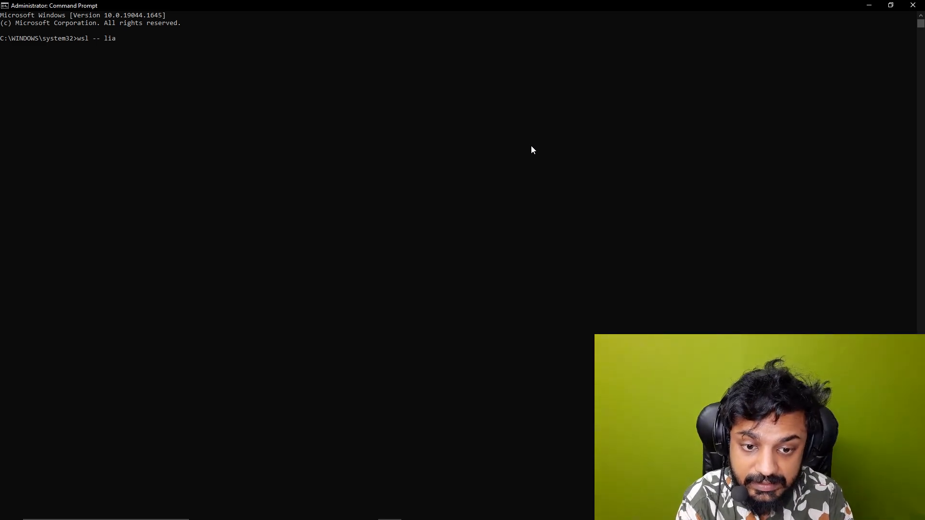
key("BackSpace")
type("st -- ")
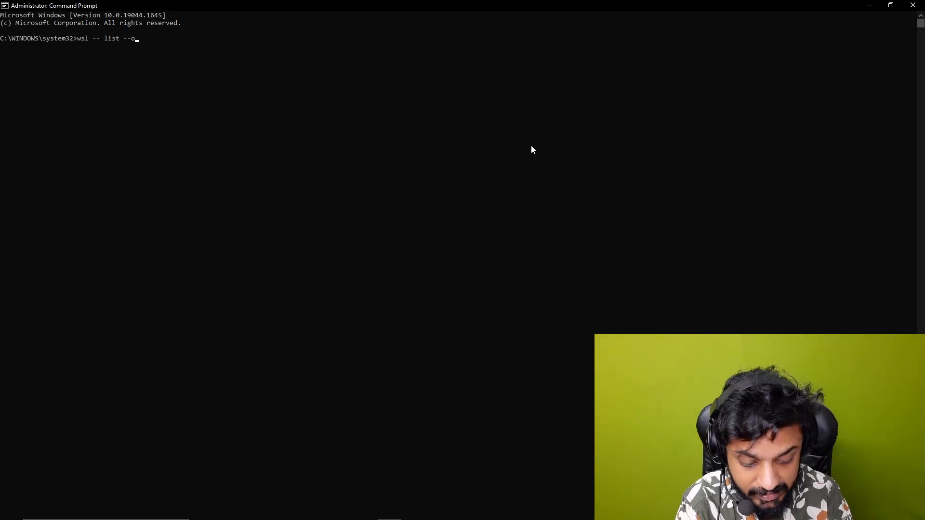
type("online")
key("Return")
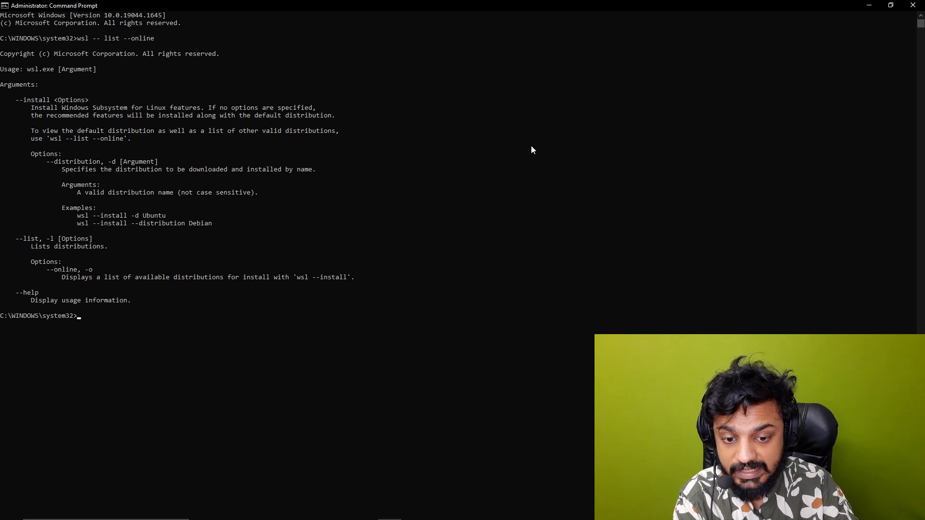
Remove the space before list in the previous command and run it as wsl --list --online.
key("Up")
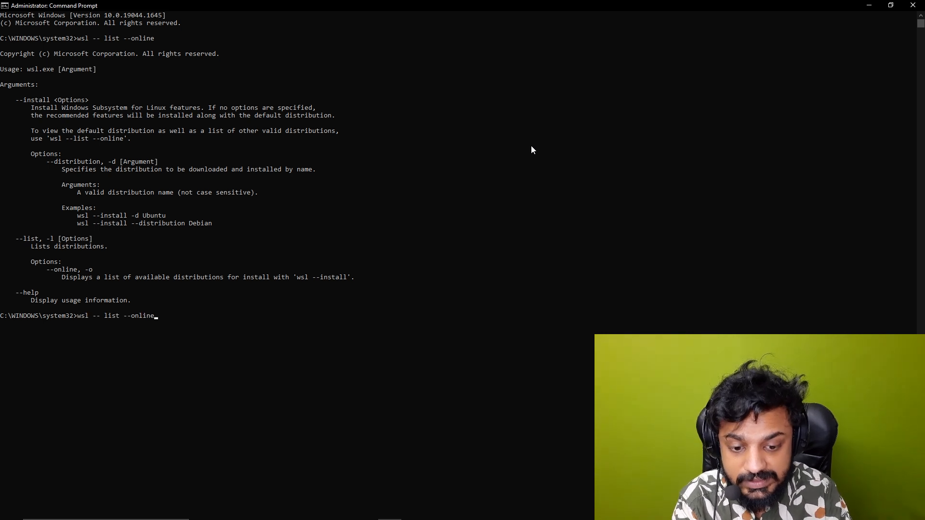
key("BackSpace")
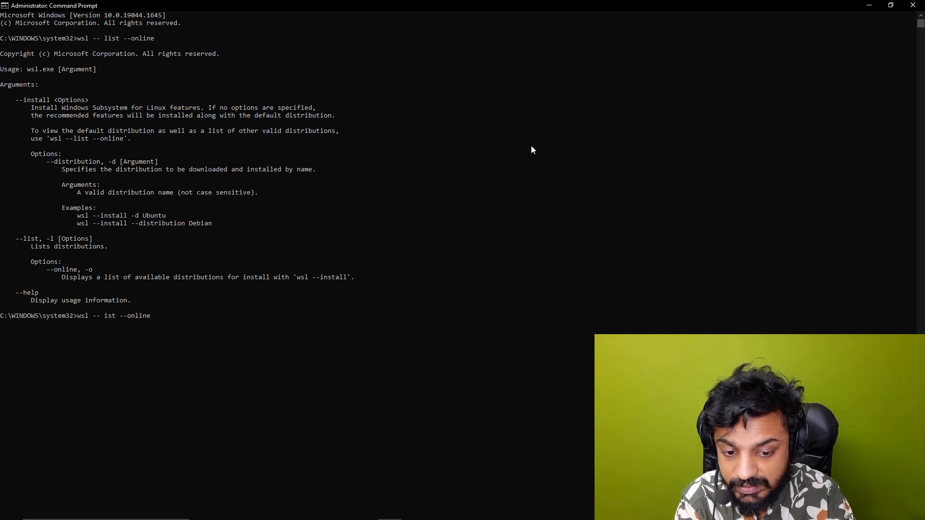
key("BackSpace")
type("l")
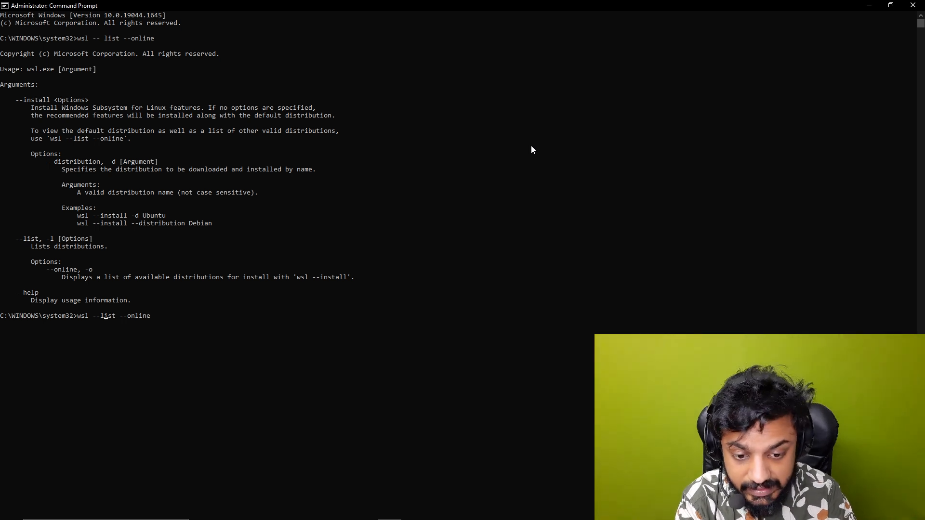
key("Return")
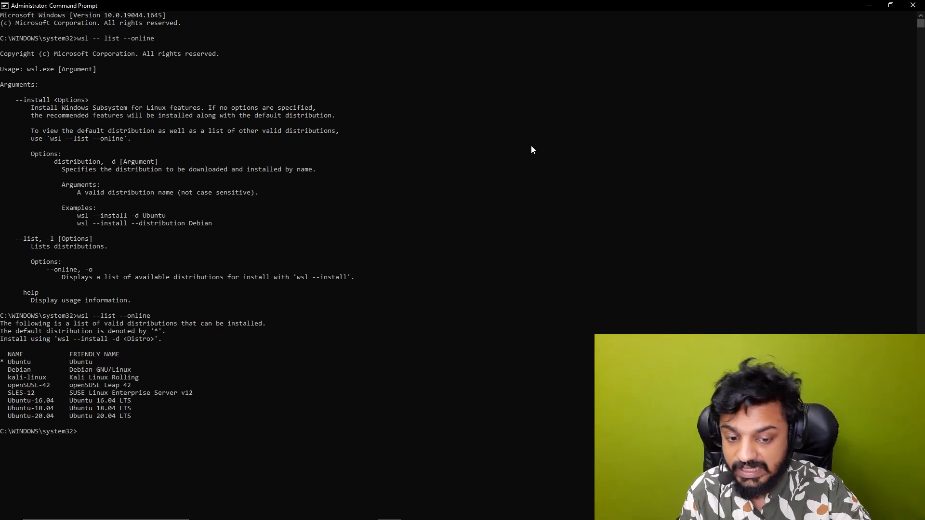
Examine the list of installable Linux distributions and the syntax for installing a specific one.
left_click_drag(145, 417, 2, 365)
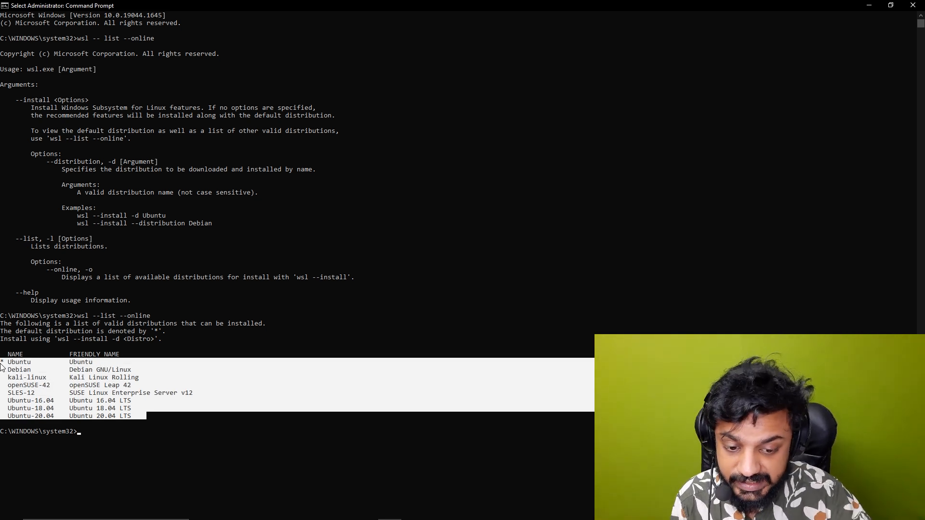
left_click(164, 415)
left_click_drag(164, 415, 48, 393)
left_click(48, 393)
left_click_drag(8, 367, 50, 420)
left_click(11, 386)
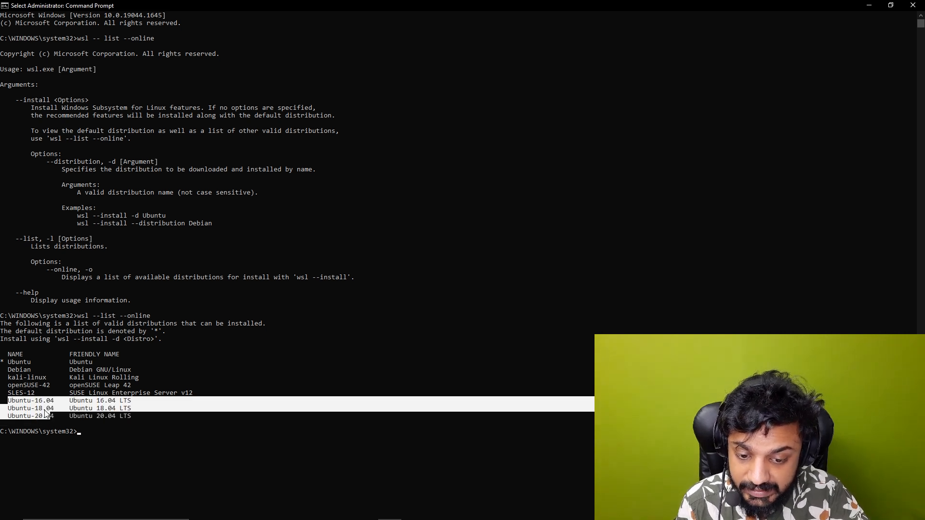
left_click(13, 393)
left_click_drag(13, 394, 27, 394)
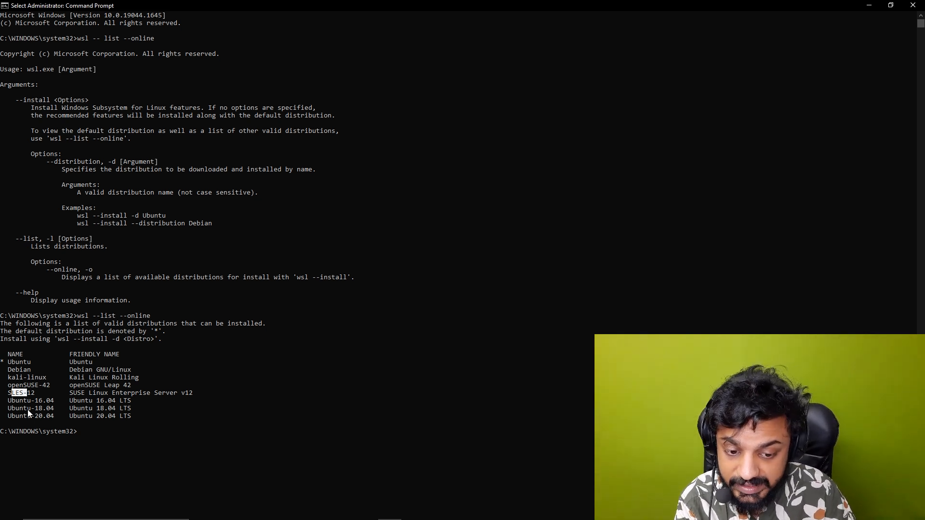
left_click(82, 385)
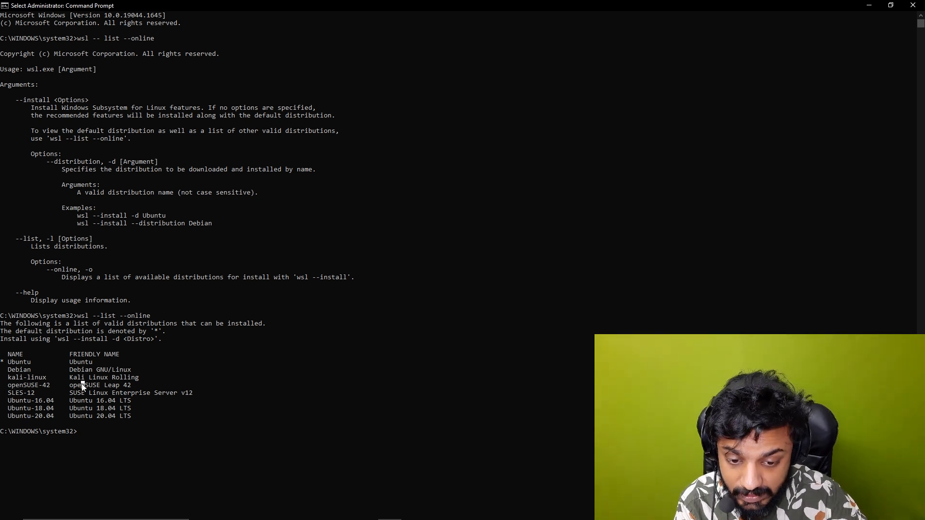
left_click_drag(56, 340, 144, 342)
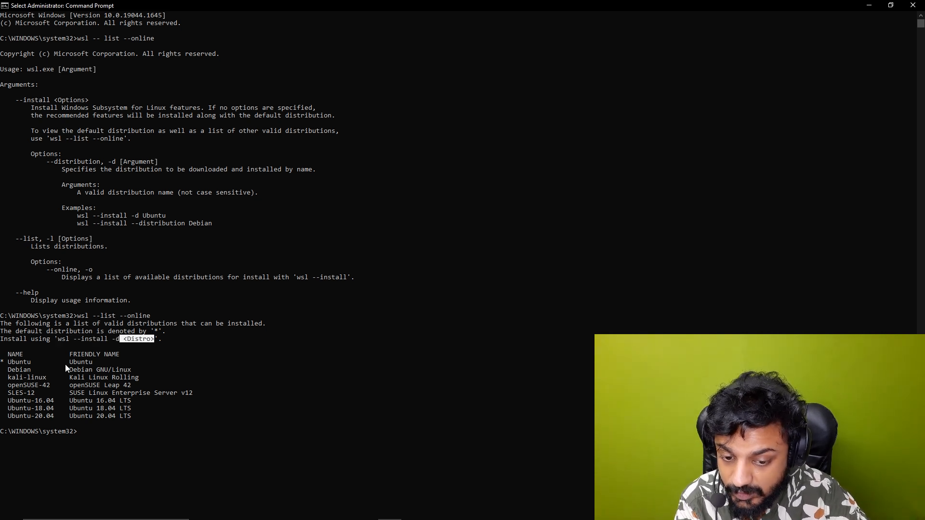
left_click_drag(2, 362, 133, 418)
left_click(133, 418)
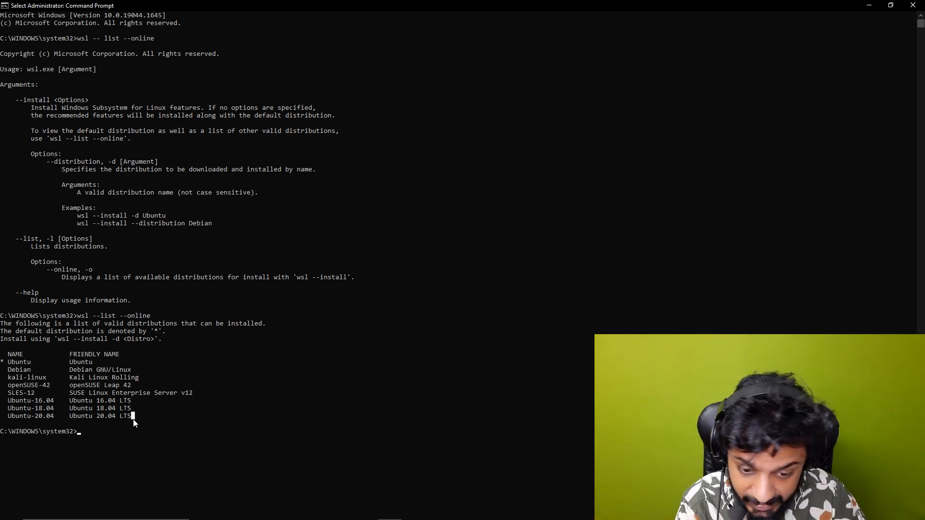
Install WSL with its default distribution by running wsl --install, leaving out the -d kali-linux option.
type("wsl")
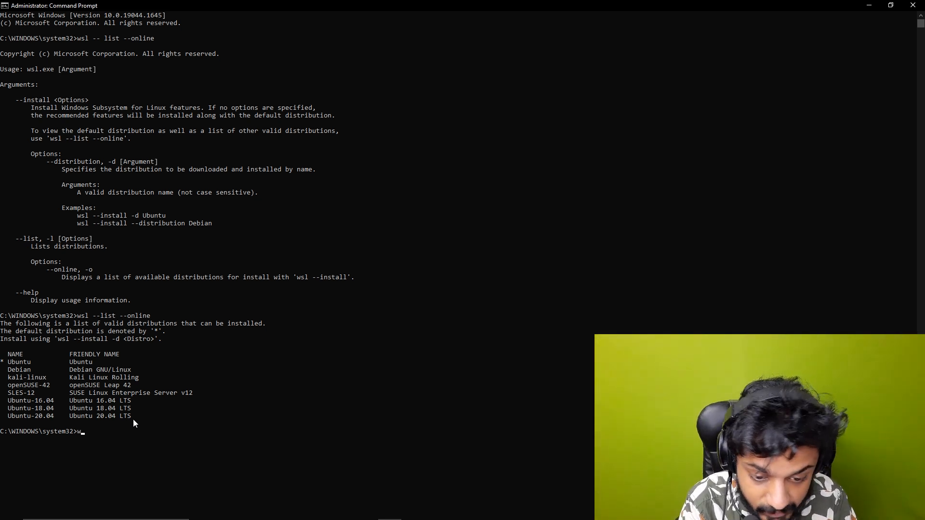
type(" --")
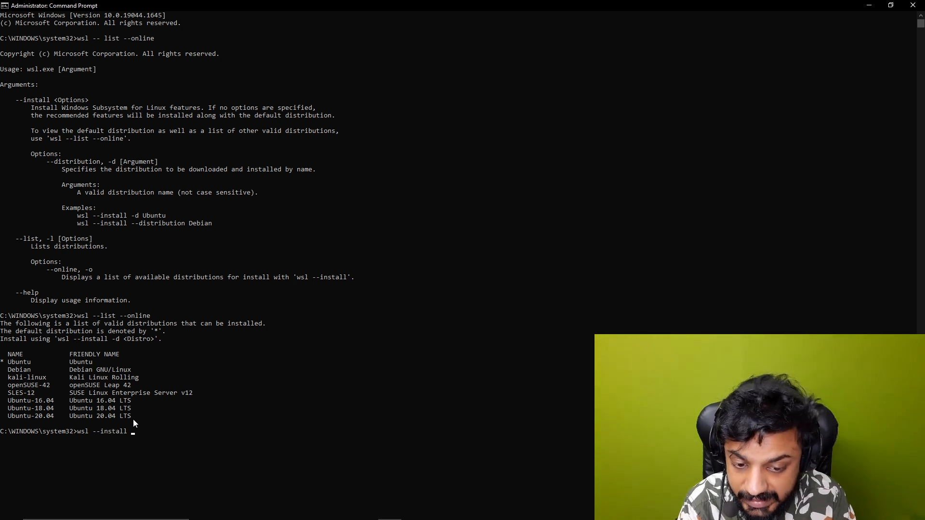
type("install -d kali-linux")
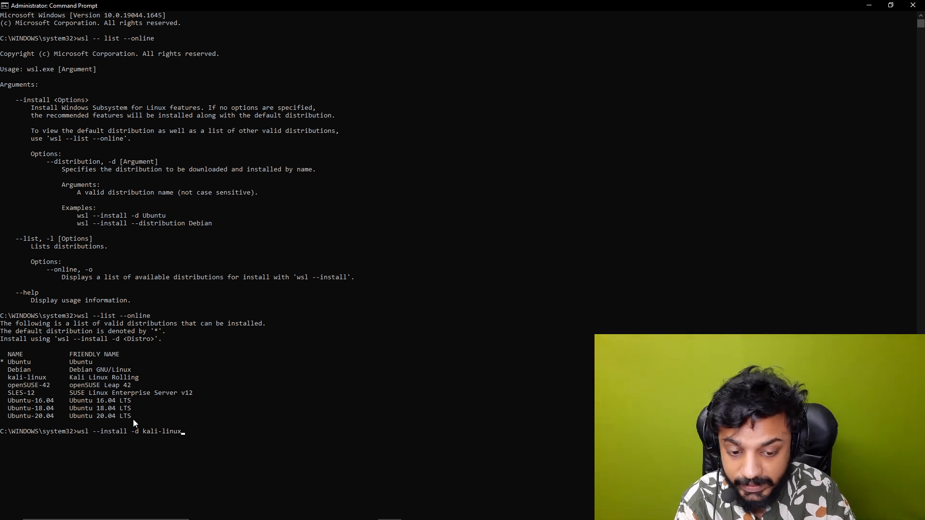
key("BackSpace")
key("BackSpace")
key("BackSpace")
key("BackSpace")
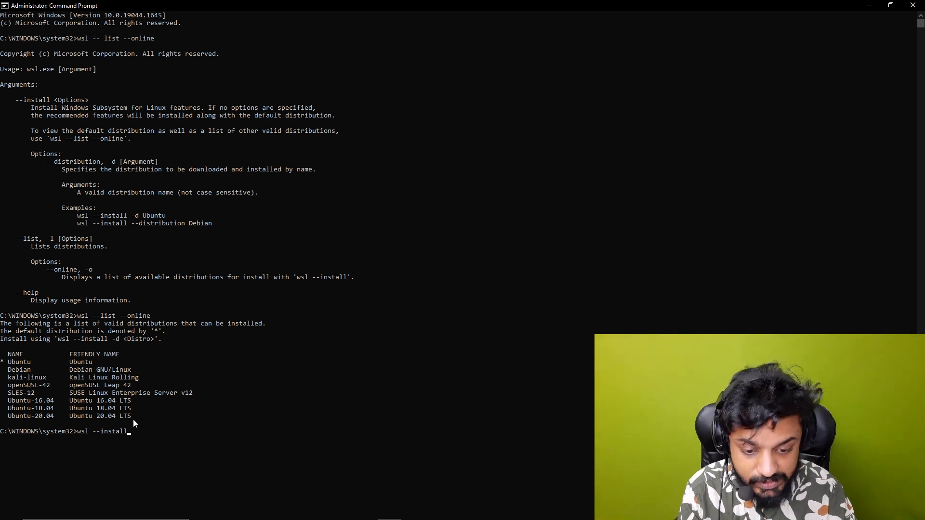
key("Return")
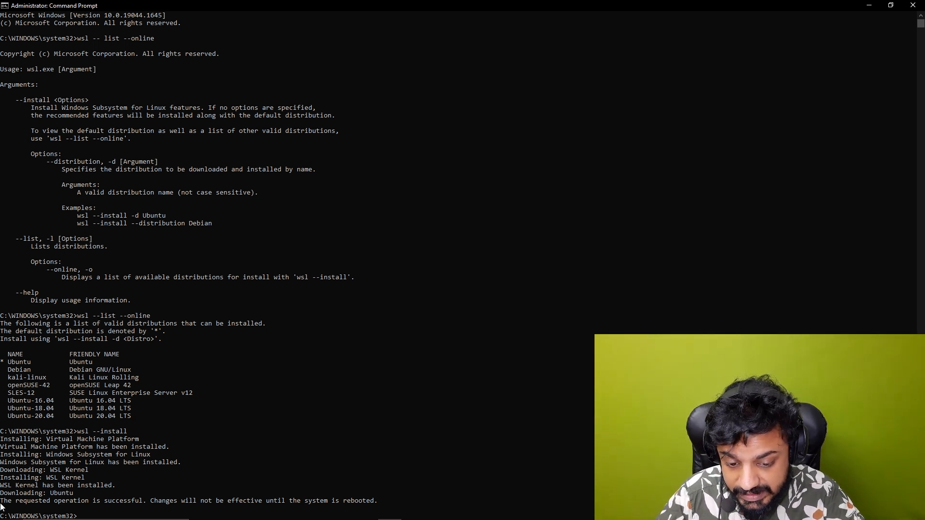
left_click_drag(2, 504, 400, 502)
scroll(401, 502, "down", 12)
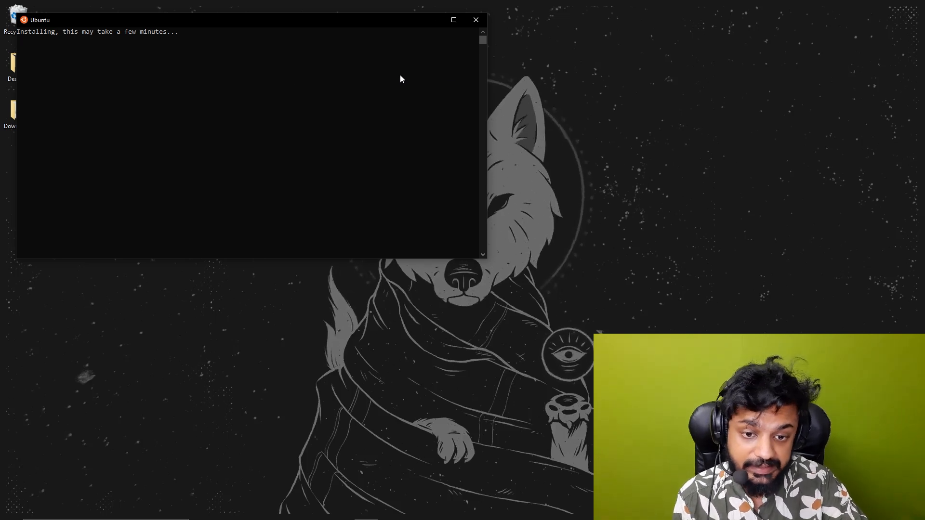
Move the Ubuntu installer window away from the desktop icons and maximize it.
left_click_drag(73, 23, 147, 33)
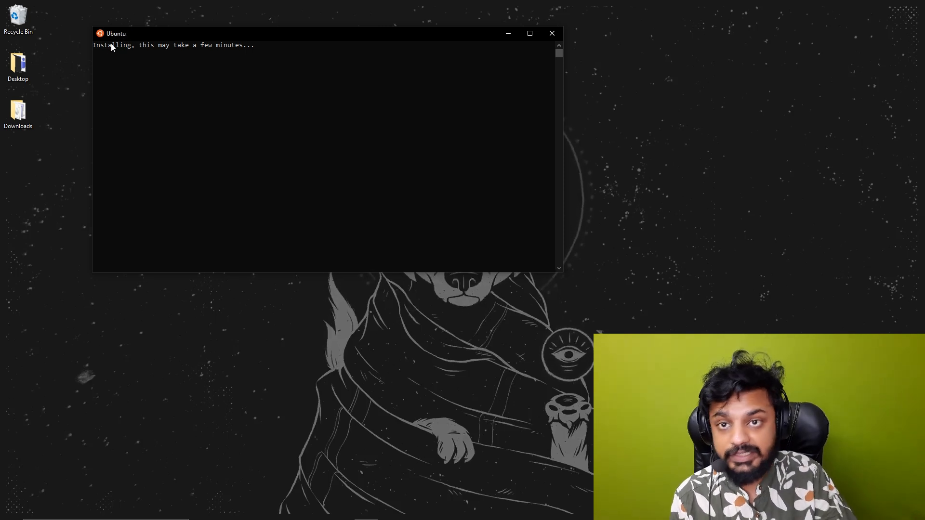
left_click_drag(94, 45, 249, 38)
left_click(530, 33)
left_click(432, 142)
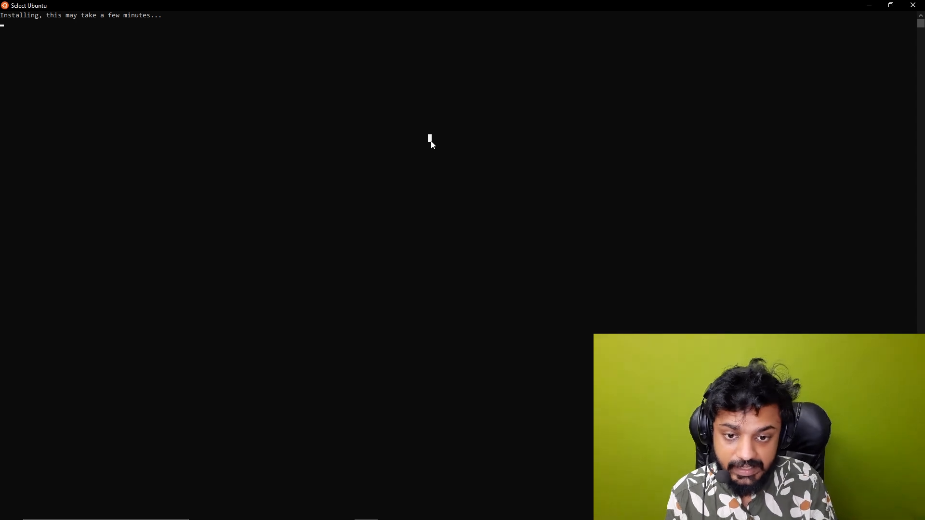
left_click(494, 168)
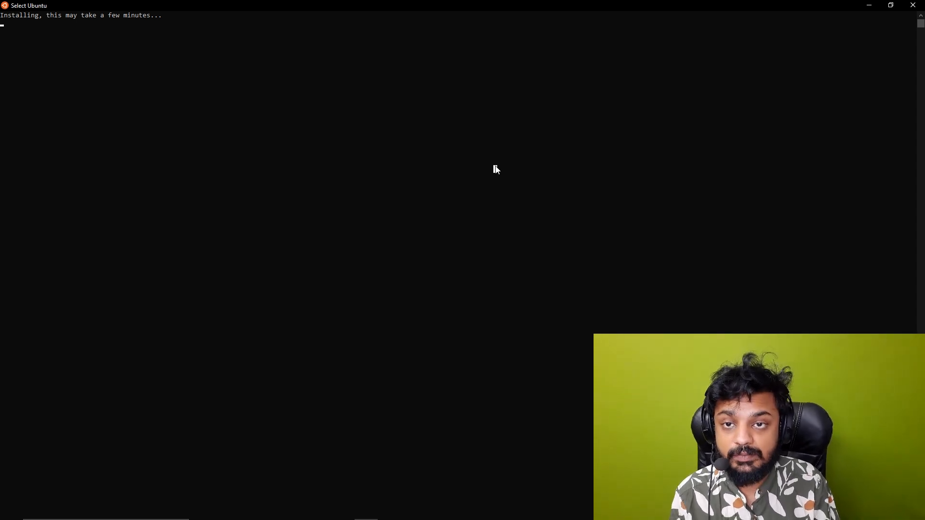
left_click(279, 167)
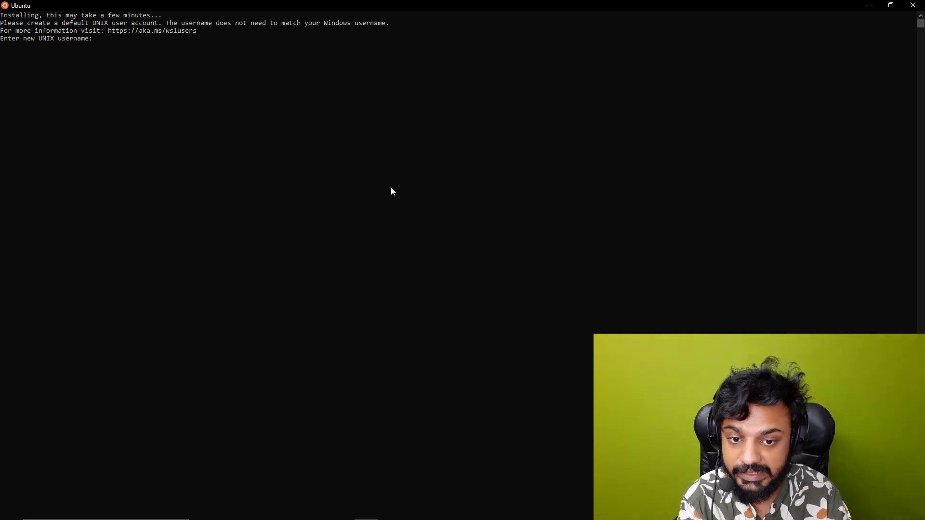
Create the default UNIX user account by entering a new username, then the new account password twice.
type("apoorv-goyal")
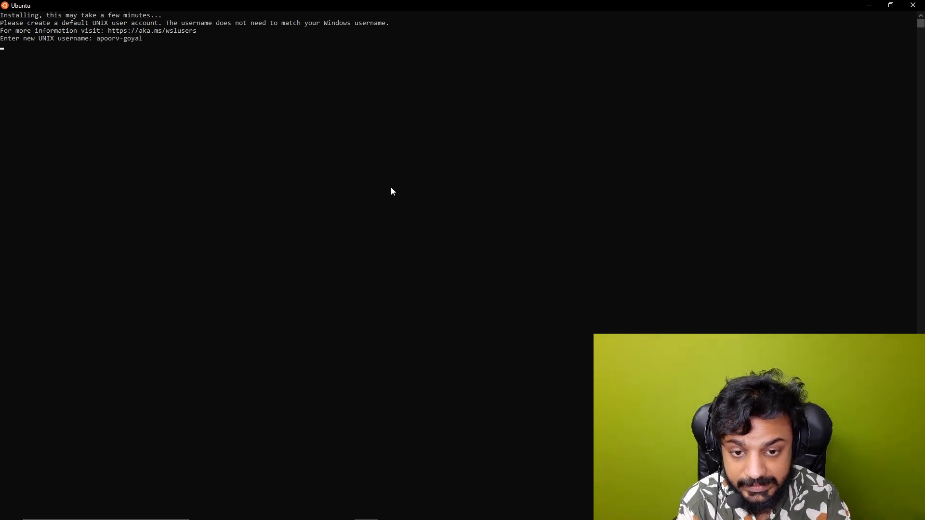
key("Return")
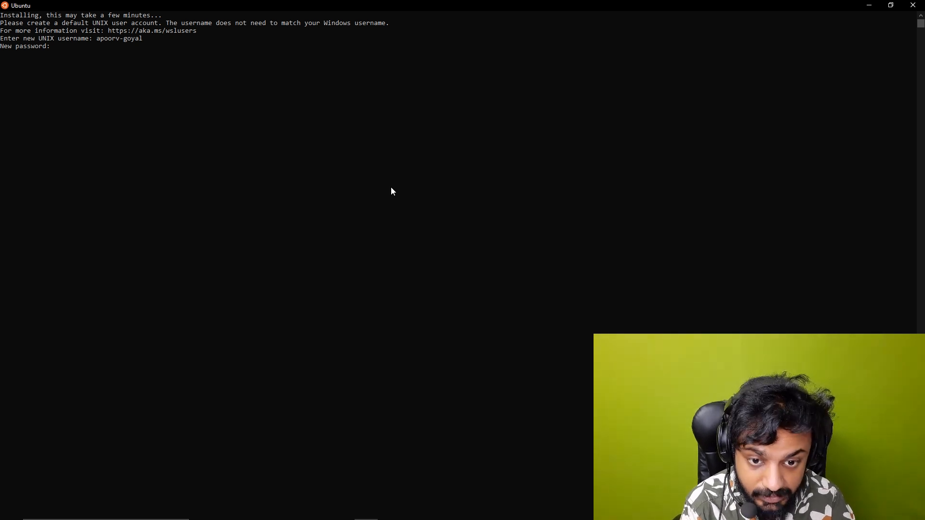
key("Return")
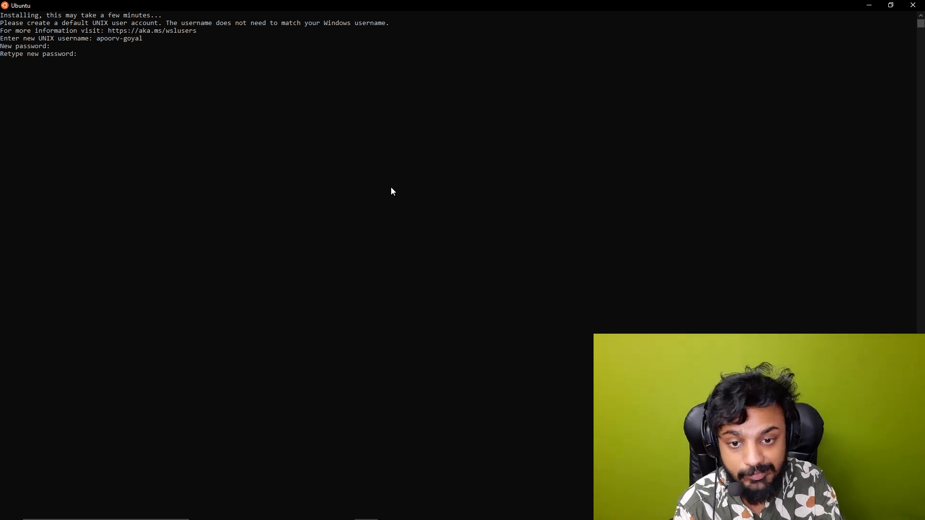
key("Return")
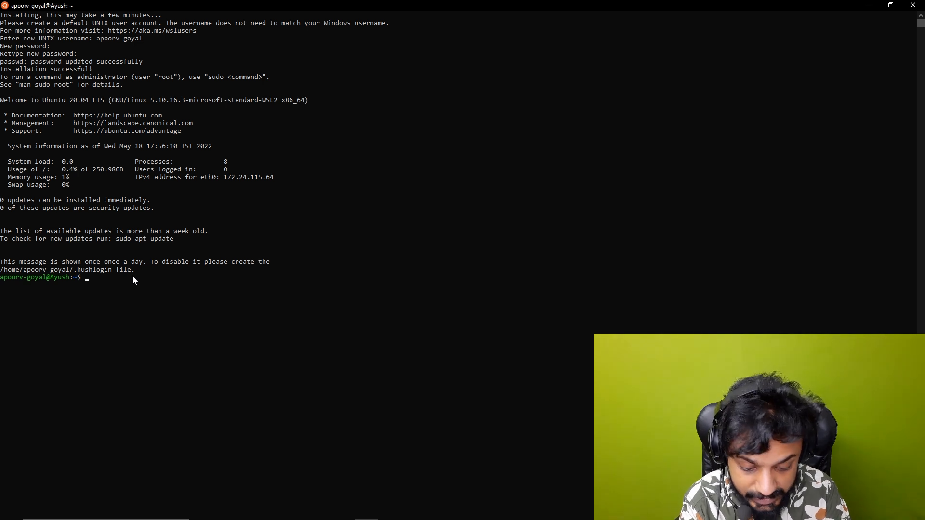
Print the current directory's path with pwd and list its contents with ls, finishing by clearing the terminal.
type("pwd")
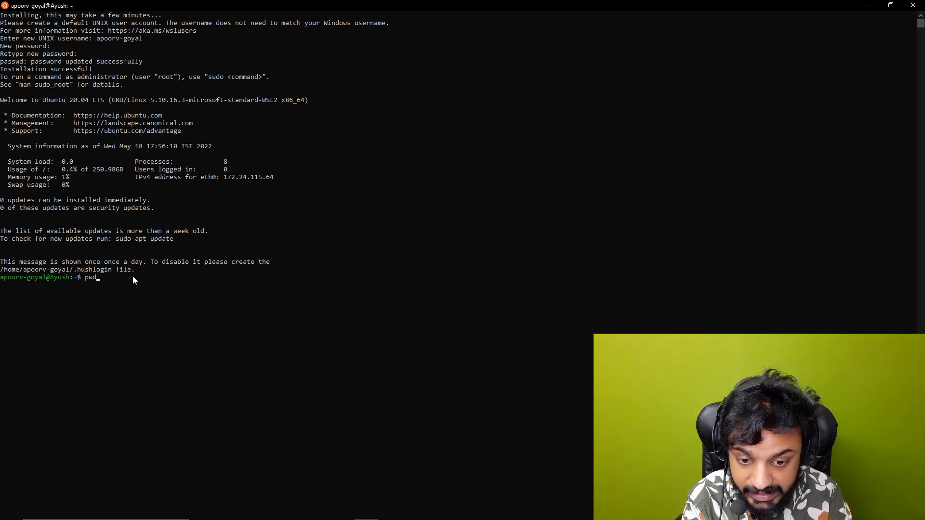
key("Return")
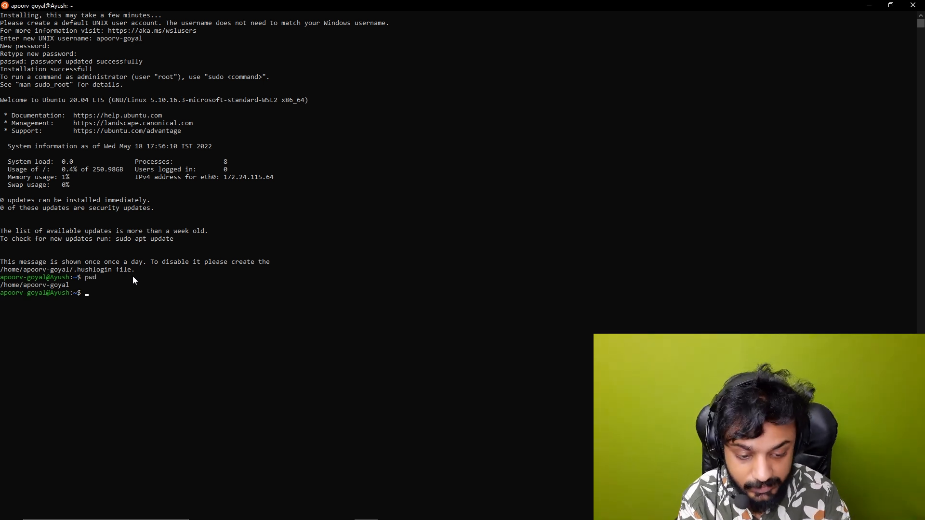
type("ls")
key("Return")
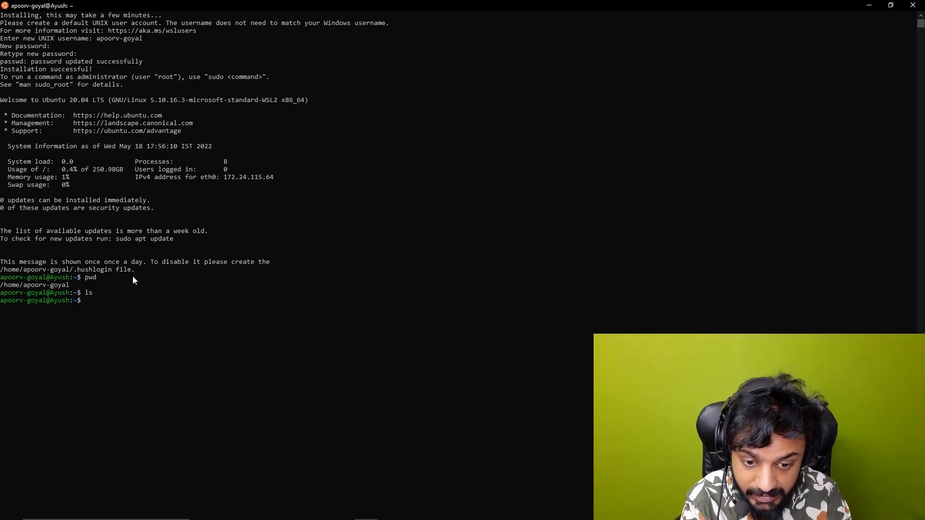
type("clear")
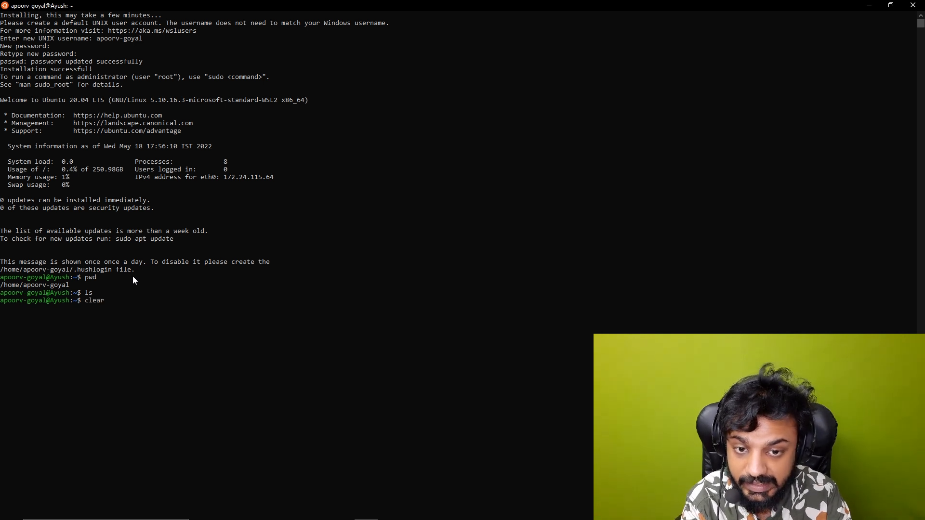
key("Return")
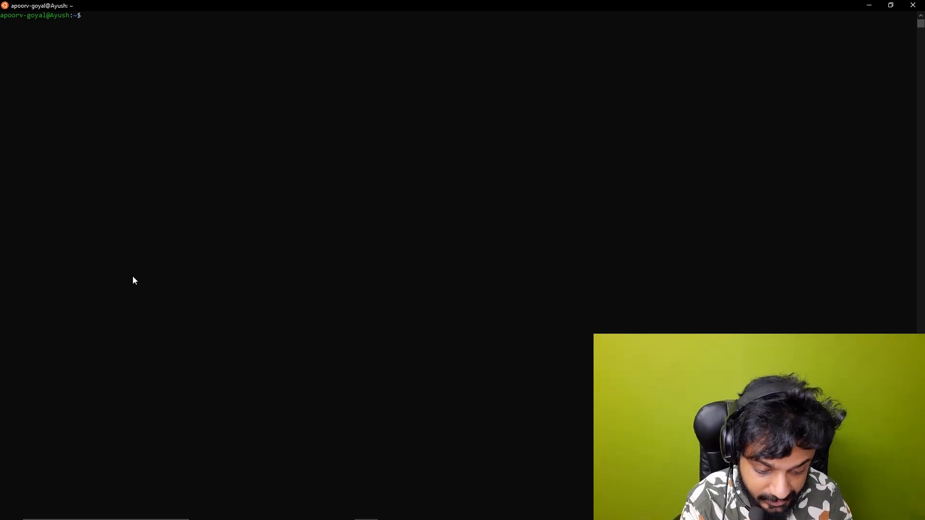
List the contents of the root directory using cd / and ls, and return to the home directory with cd ~.
type("cd /")
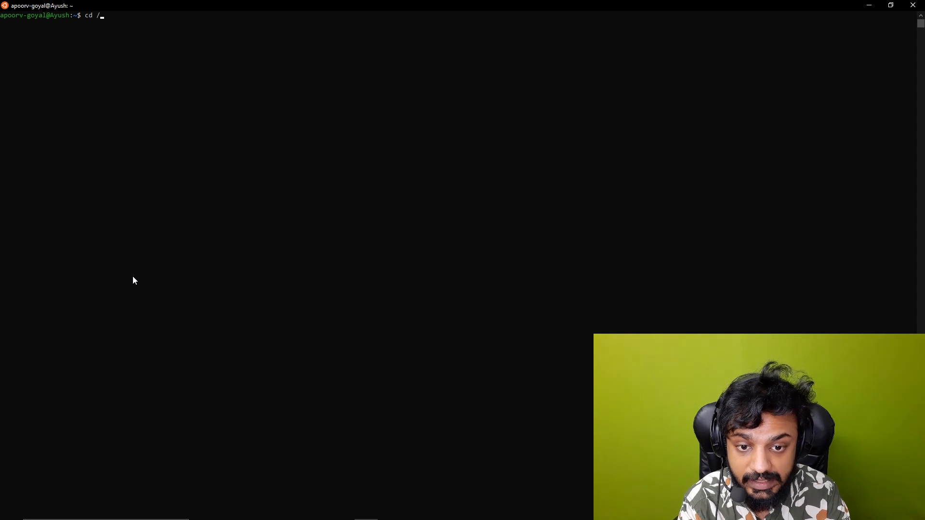
key("Return")
type("ls")
key("Return")
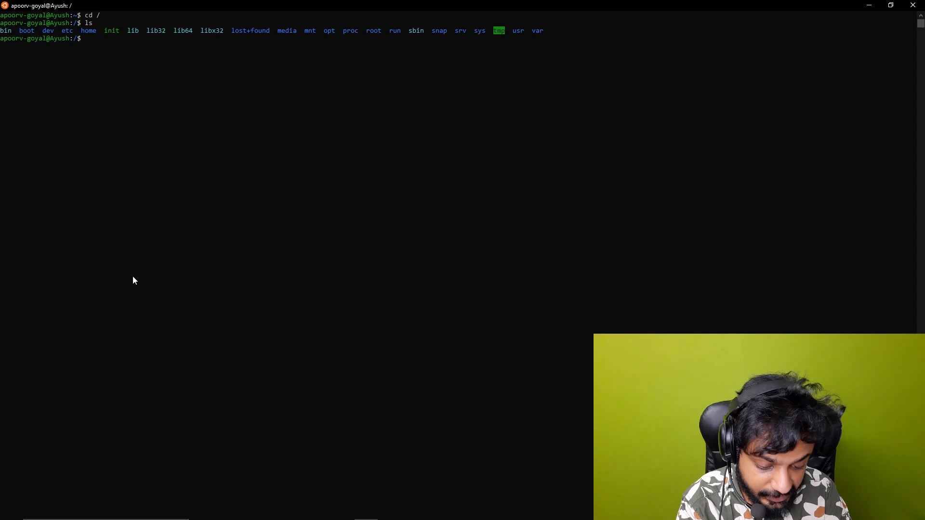
type("cd ~")
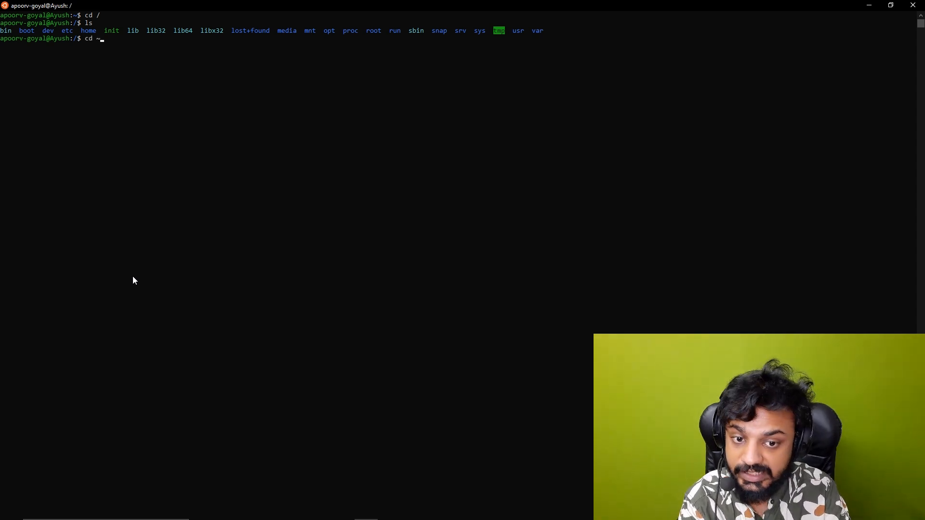
key("Return")
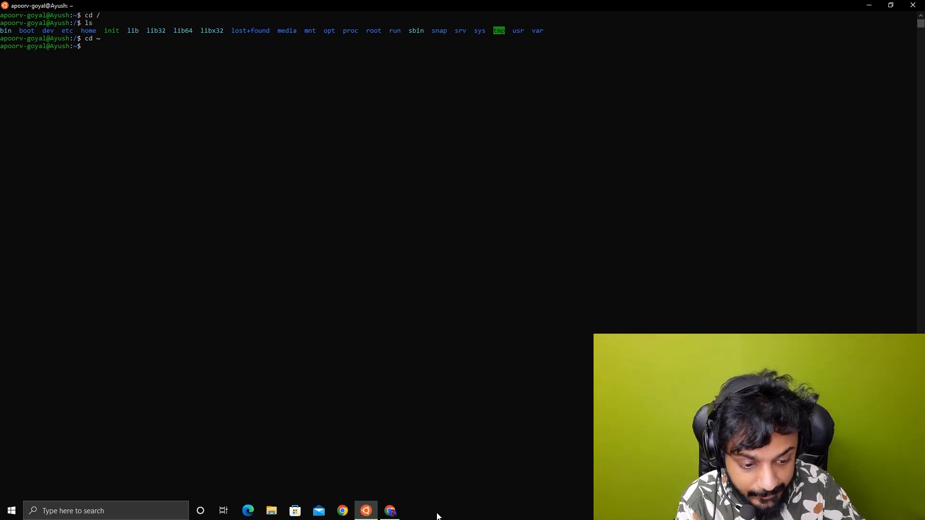
Switch to Chrome and examine the WSL guide's commands for installing WSL, listing available distributions and adding further ones.
left_click(390, 514)
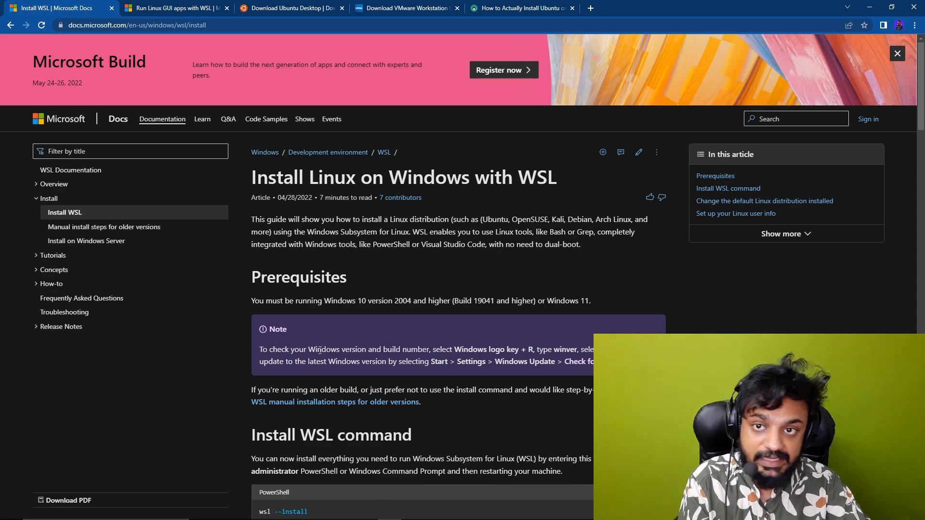
scroll(342, 335, "down", 7)
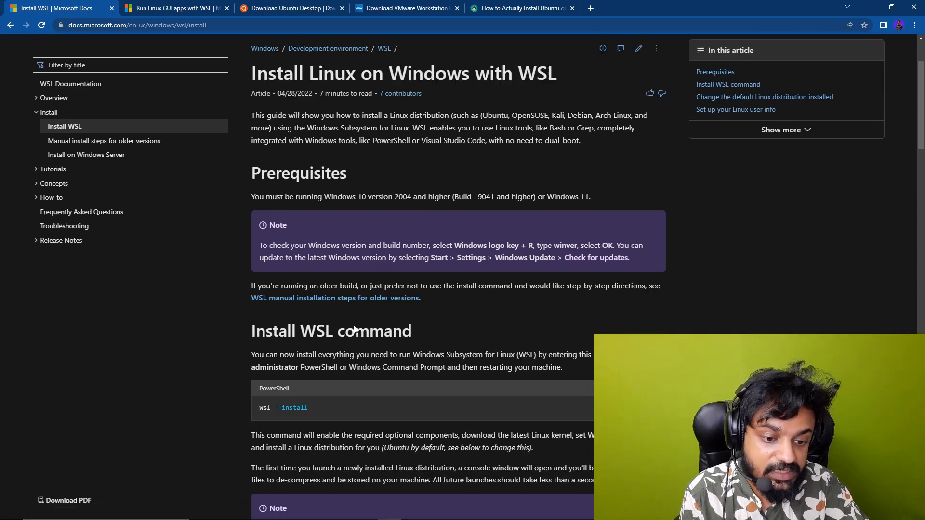
scroll(361, 326, "up", 7)
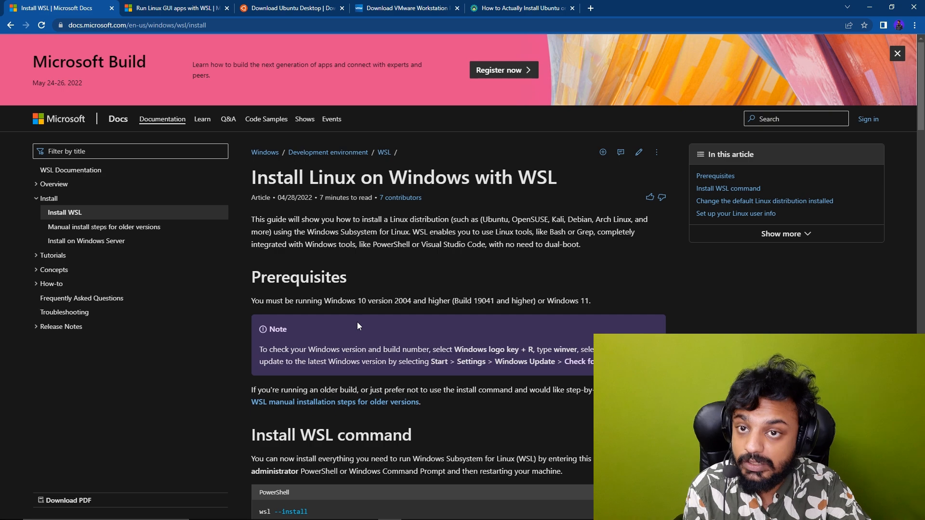
scroll(403, 305, "down", 6)
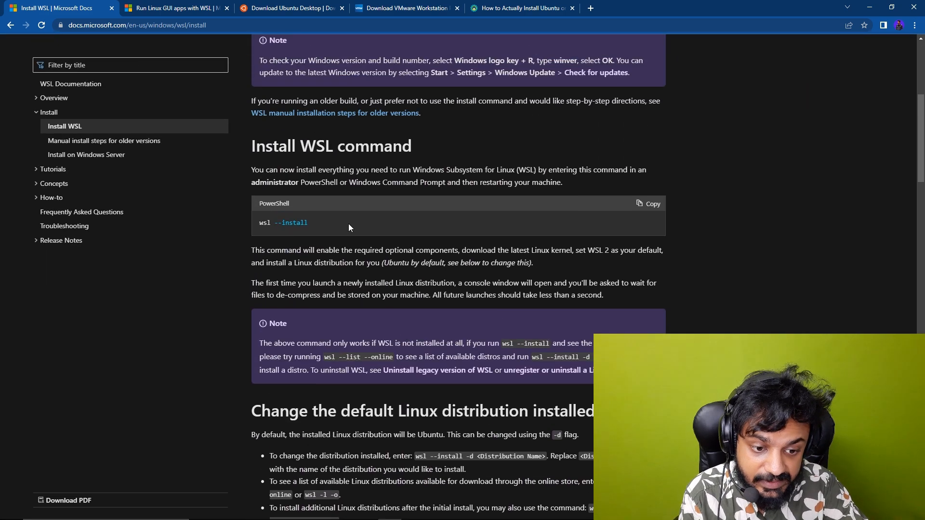
left_click_drag(348, 224, 273, 228)
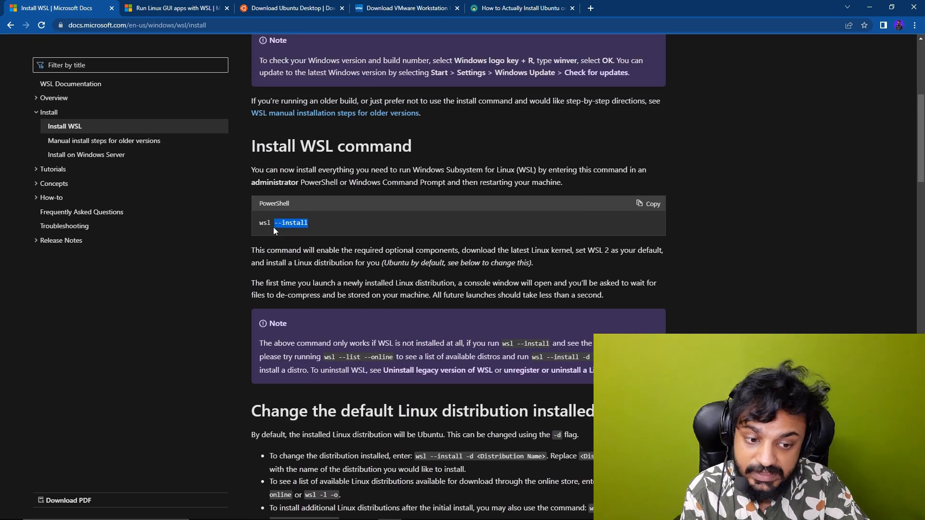
scroll(418, 241, "down", 7)
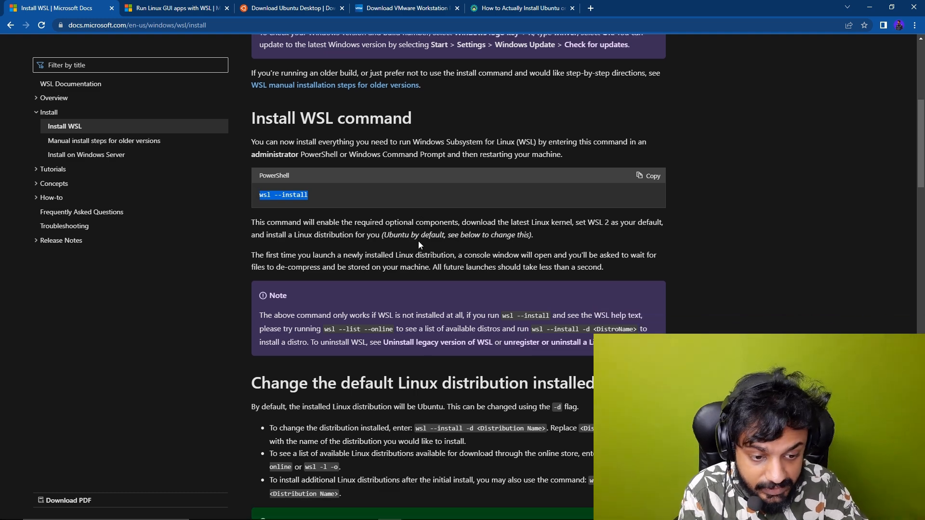
scroll(418, 240, "up", 1)
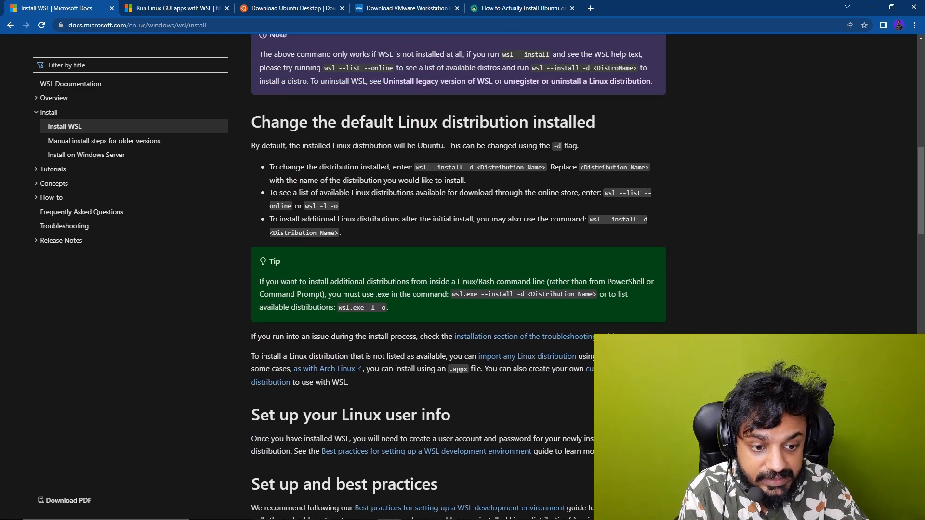
left_click_drag(335, 207, 607, 193)
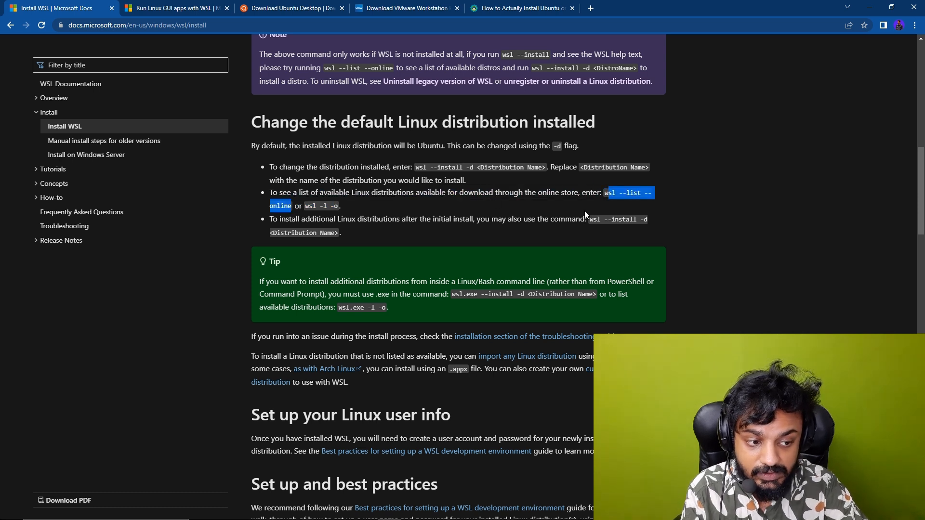
left_click_drag(592, 223, 339, 233)
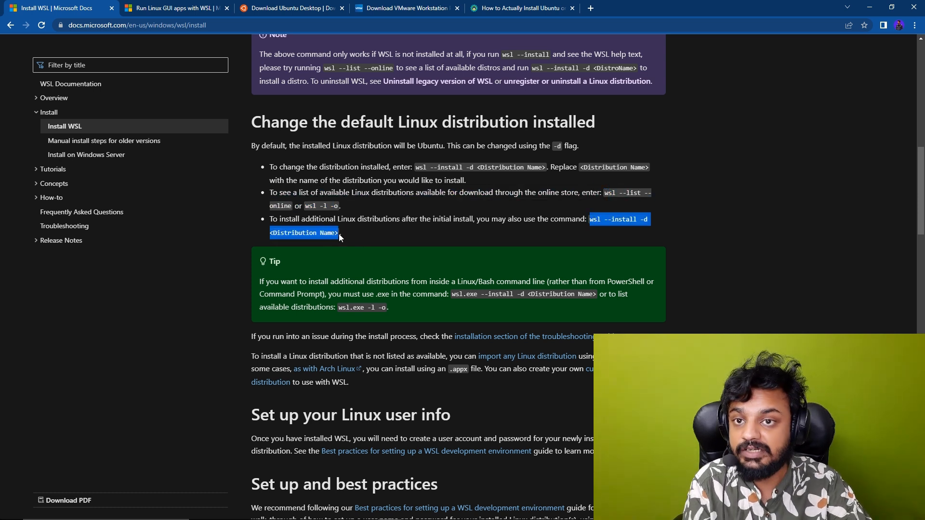
Read the rest of the Install WSL guide, covering user setup, version checks, upgrading to WSL 2 and running multiple distributions.
scroll(392, 253, "down", 3)
scroll(394, 241, "down", 3)
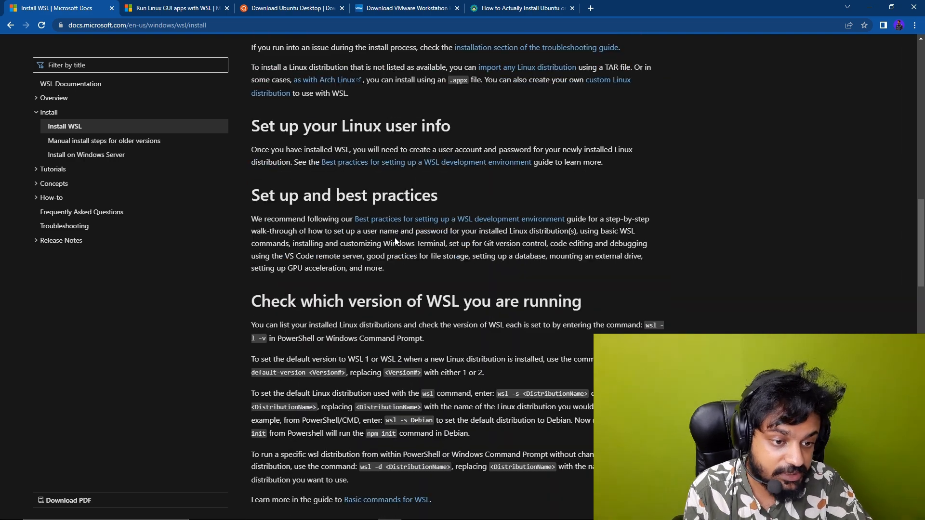
scroll(376, 183, "down", 1)
scroll(375, 184, "down", 1)
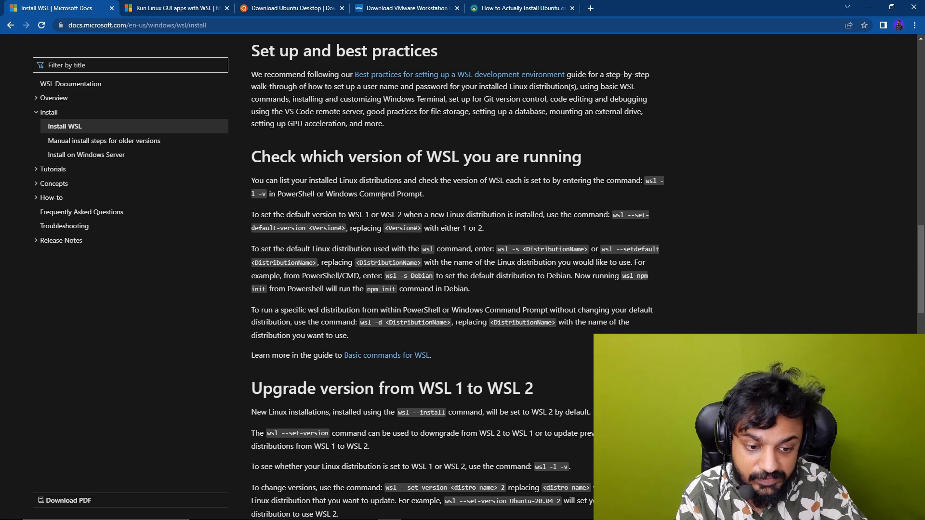
scroll(381, 194, "down", 6)
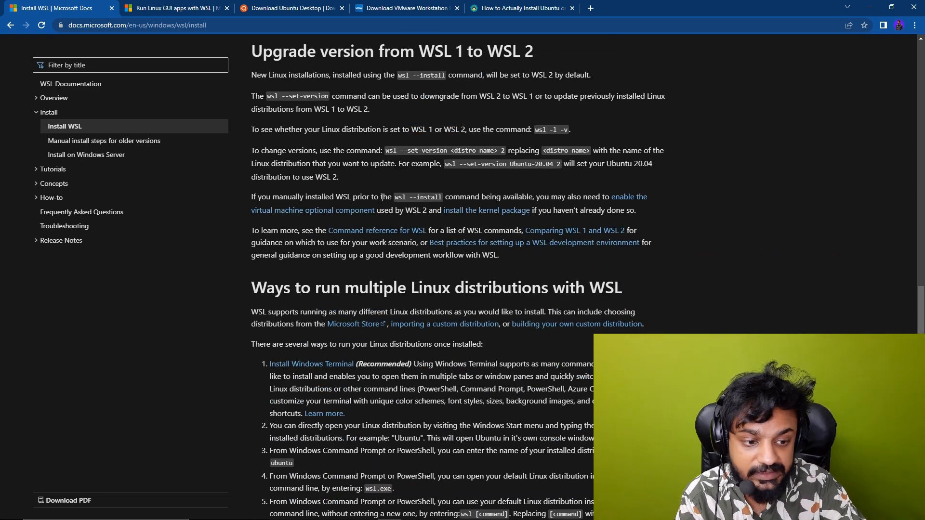
scroll(380, 198, "down", 7)
scroll(382, 198, "down", 6)
scroll(384, 197, "up", 20)
scroll(386, 197, "up", 18)
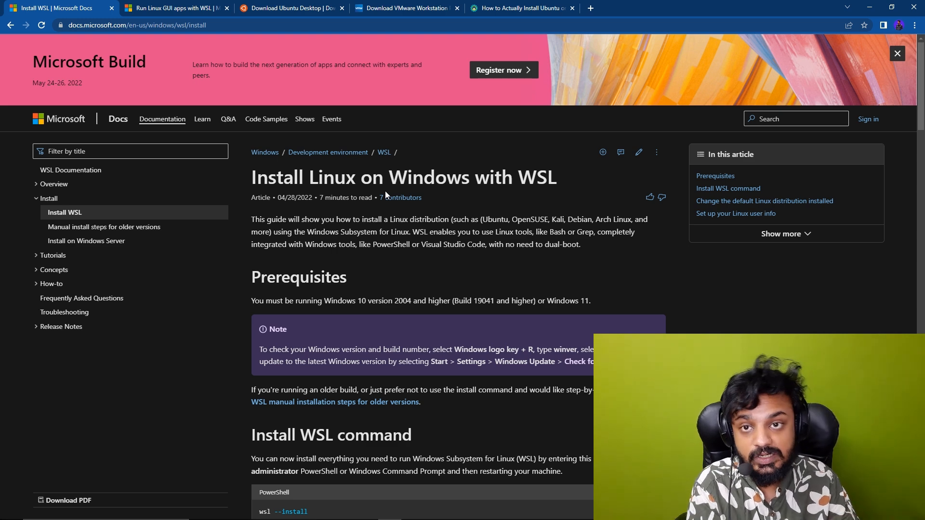
Open the Microsoft Docs article on running Linux GUI apps and examine its Windows version and vGPU driver prerequisites.
left_click(196, 6)
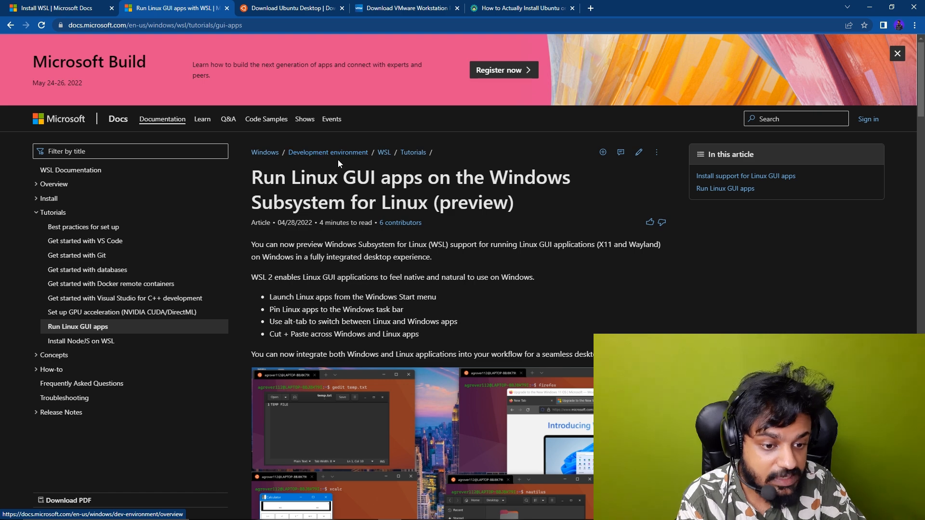
scroll(337, 160, "down", 1)
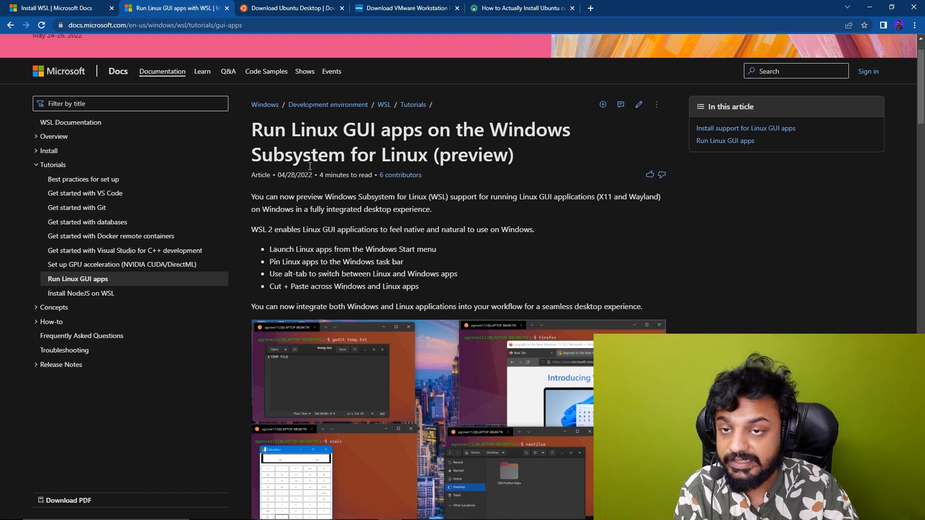
scroll(309, 164, "up", 1)
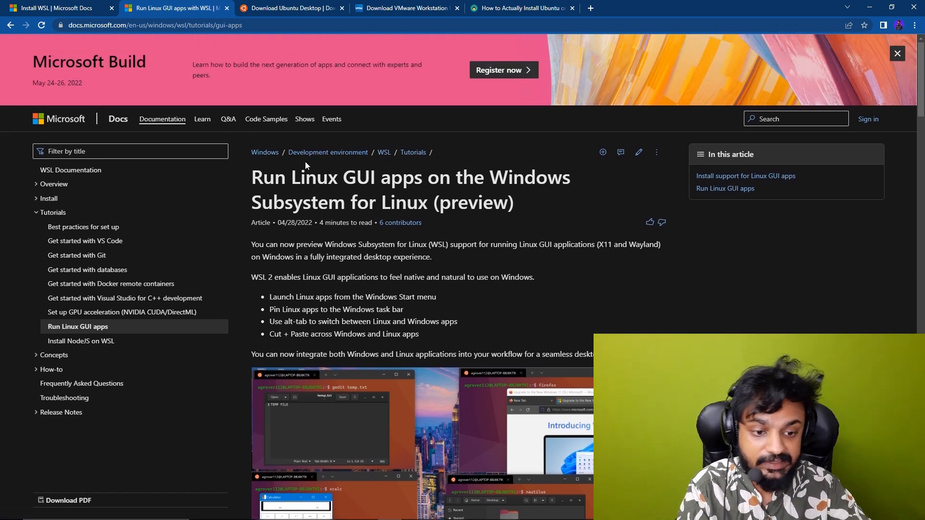
left_click_drag(264, 186, 454, 202)
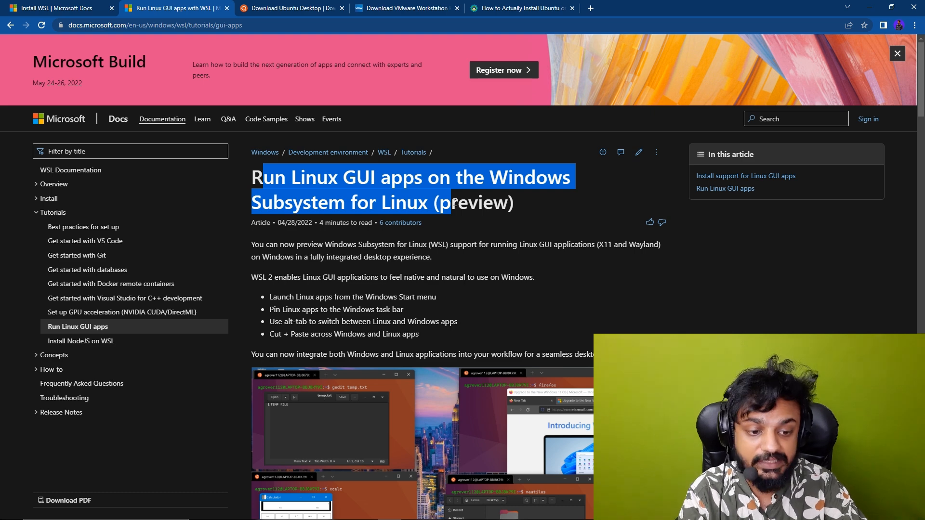
scroll(449, 242, "down", 7)
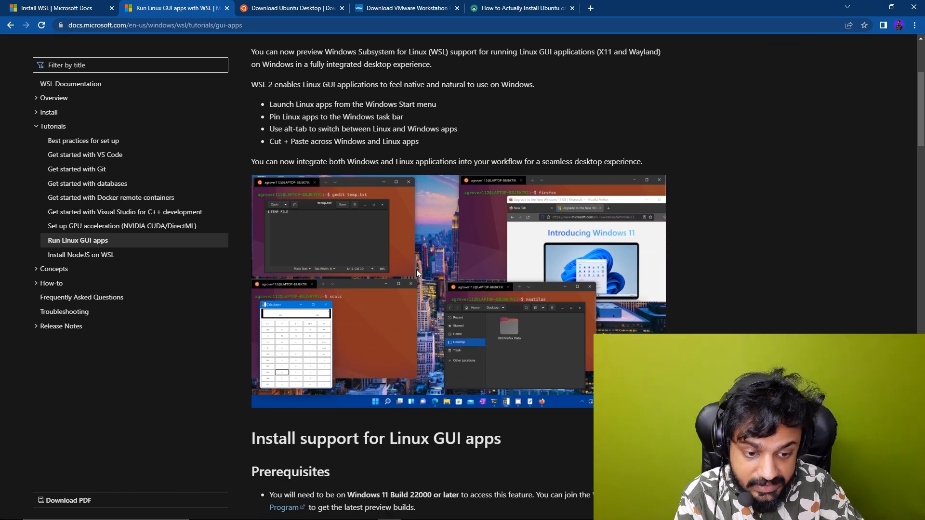
scroll(417, 265, "down", 6)
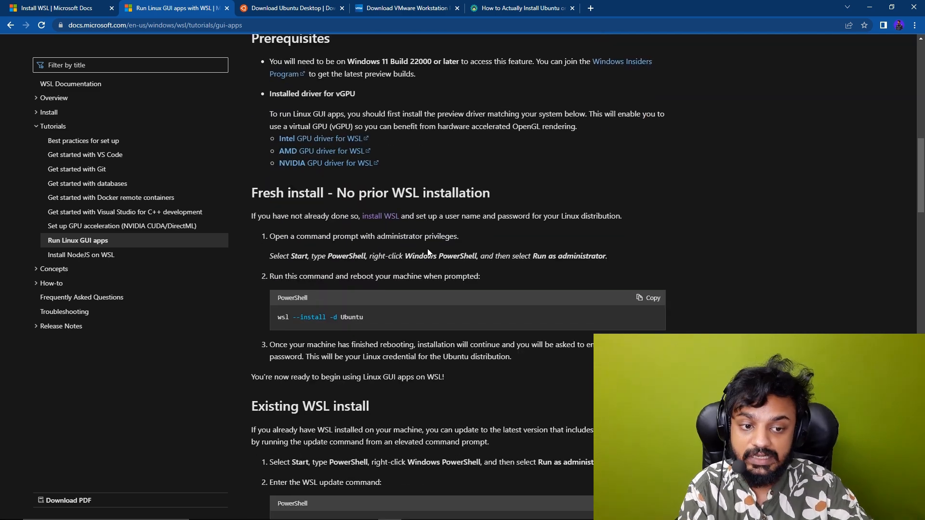
scroll(426, 277, "up", 3)
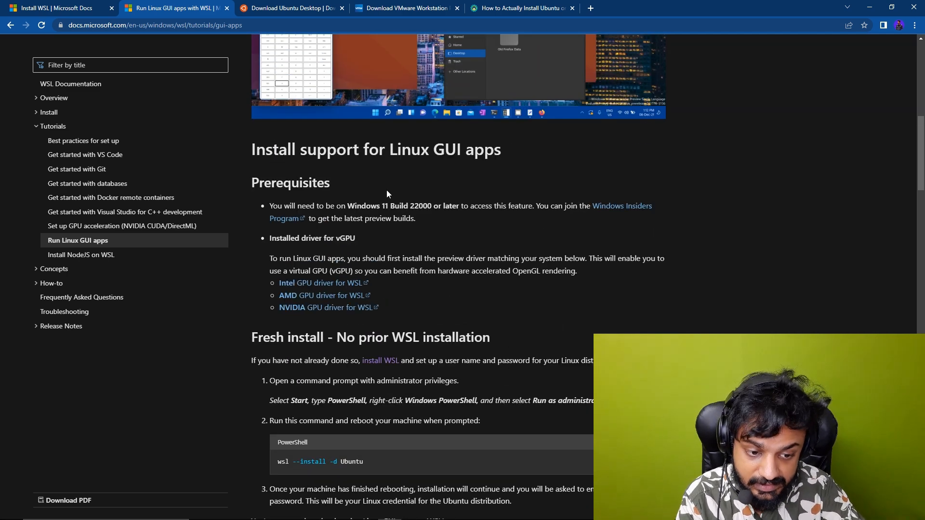
left_click_drag(400, 311, 268, 279)
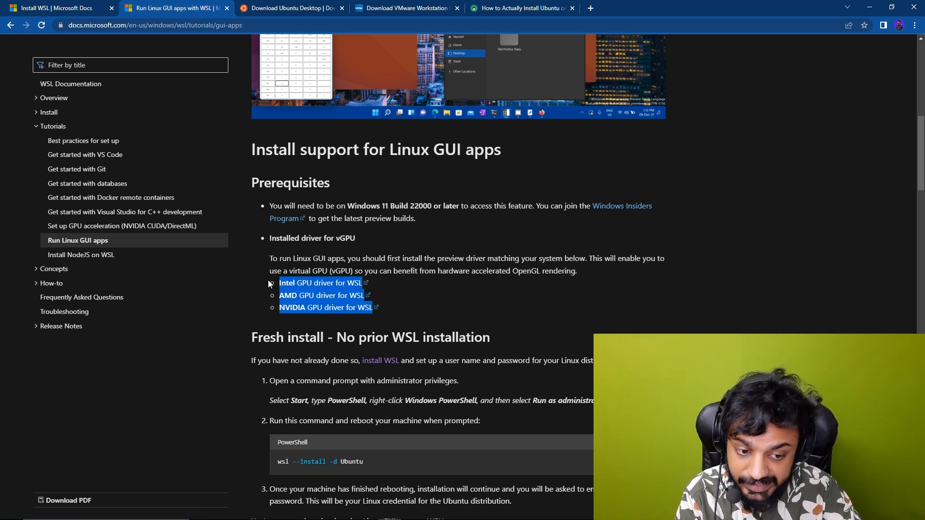
left_click(275, 296)
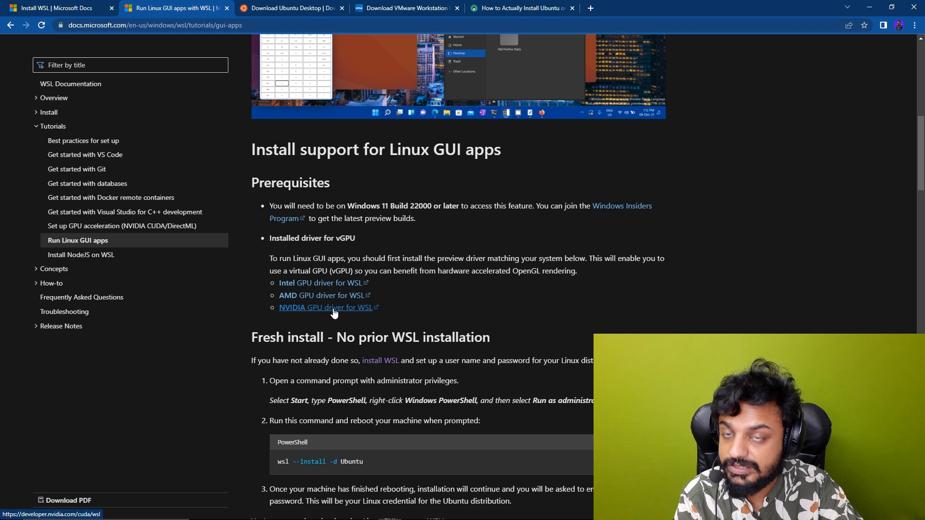
Examine the article's instructions for fresh and existing WSL installs, including wsl --update and wsl --shutdown, and for running Linux GUI apps.
scroll(455, 304, "down", 7)
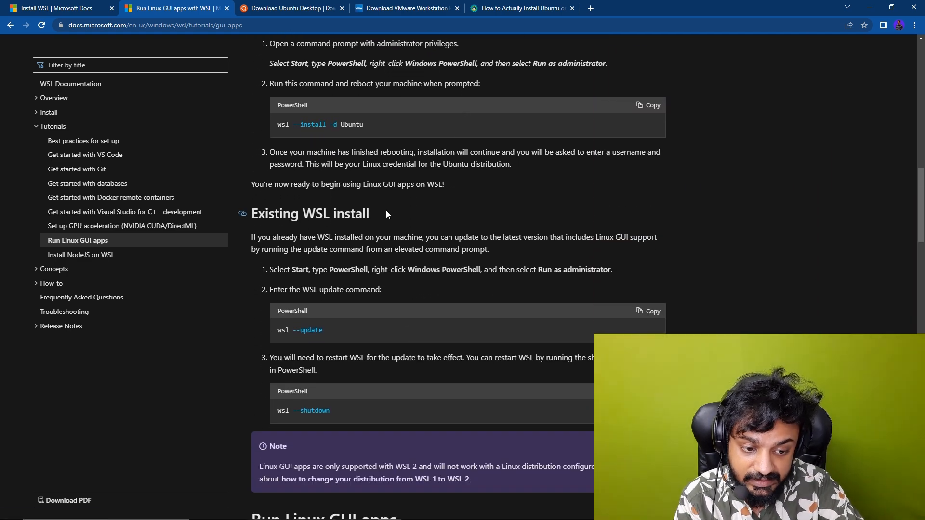
scroll(429, 255, "down", 1)
scroll(378, 287, "down", 4)
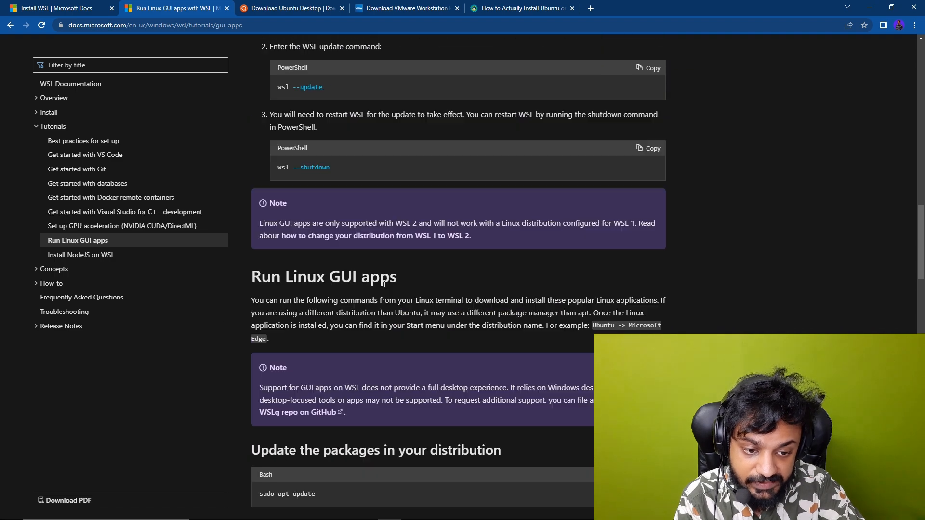
scroll(558, 157, "up", 8)
scroll(357, 320, "down", 8)
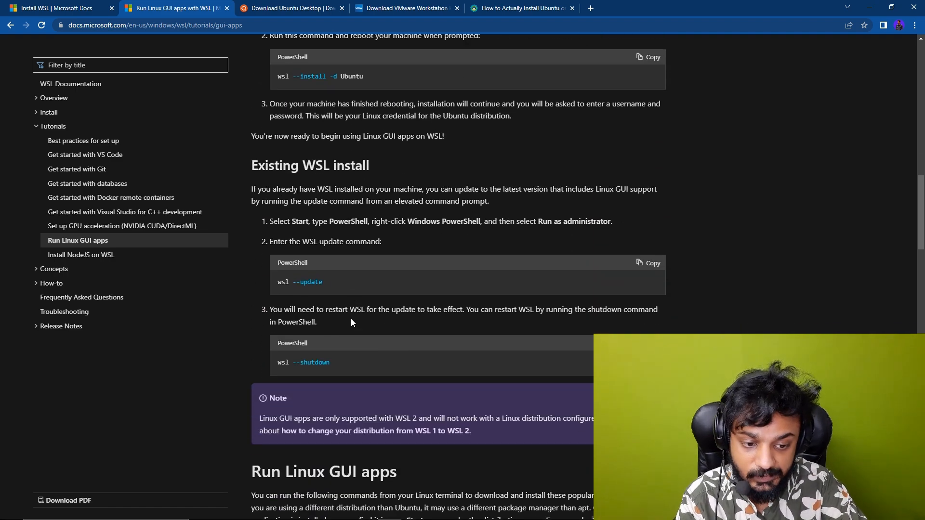
scroll(361, 320, "down", 3)
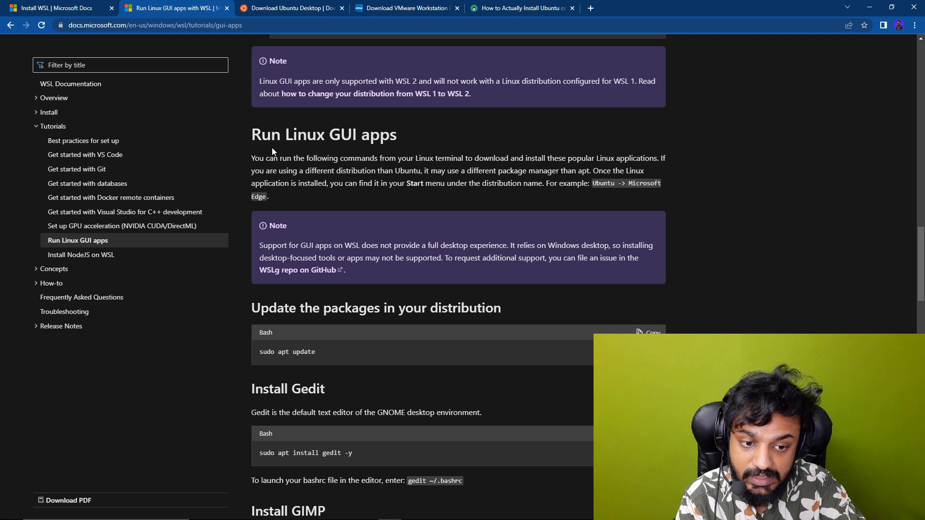
Examine the Run Linux GUI apps section, including the commands for updating packages and installing Gedit.
left_click_drag(248, 134, 407, 123)
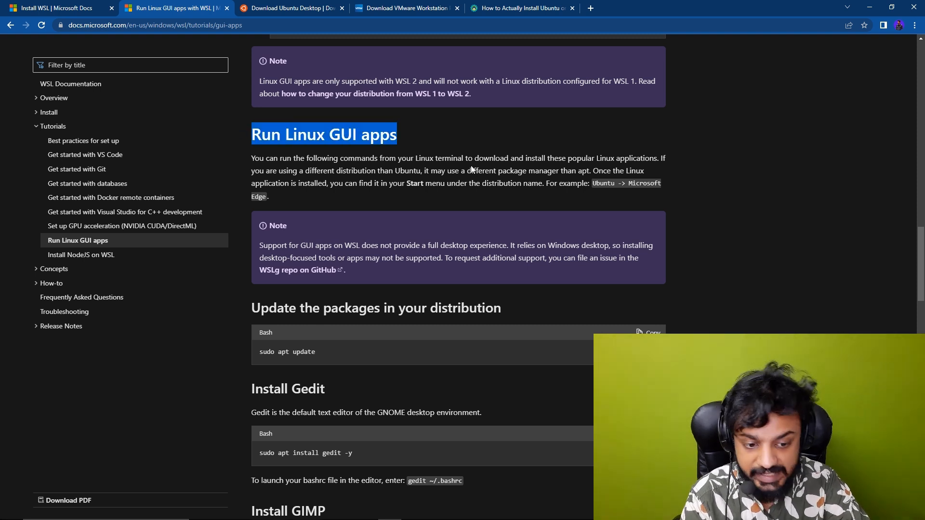
scroll(477, 168, "down", 3)
left_click_drag(362, 207, 251, 204)
scroll(312, 259, "down", 1)
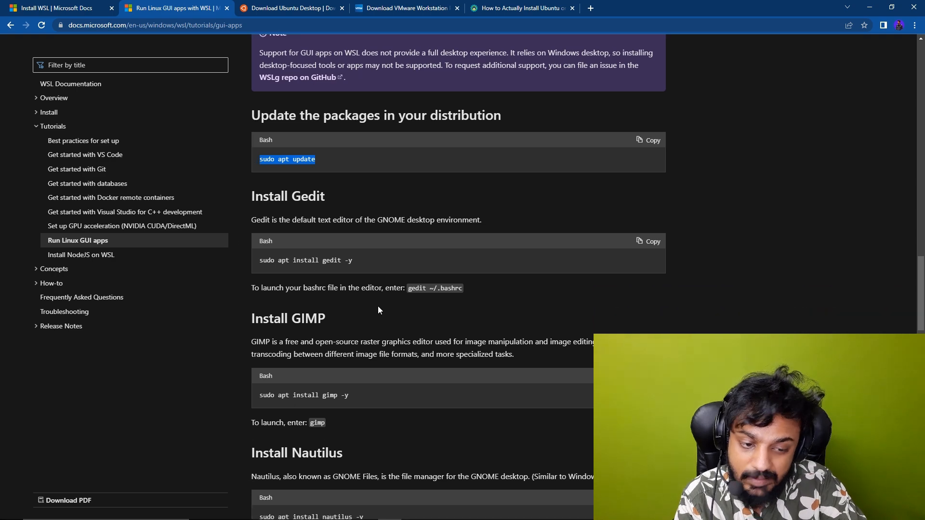
scroll(378, 308, "up", 14)
scroll(378, 308, "down", 6)
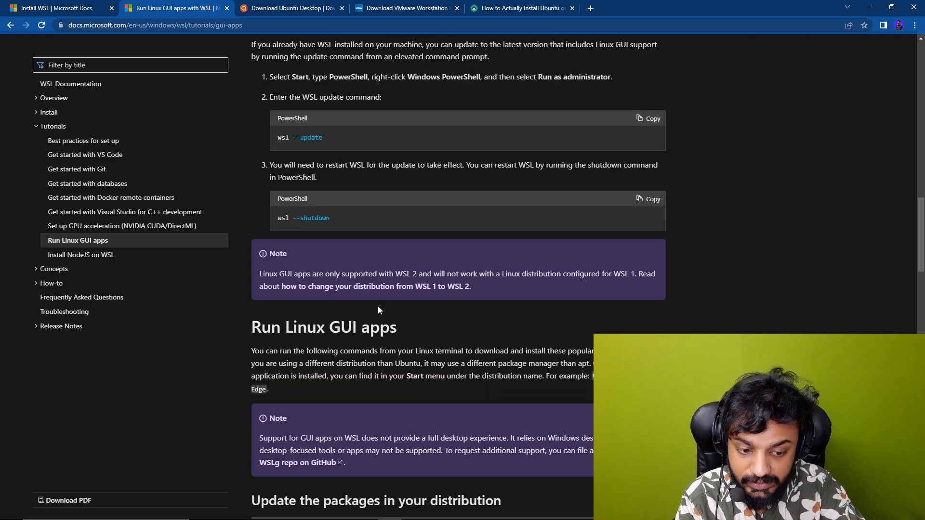
scroll(378, 307, "down", 5)
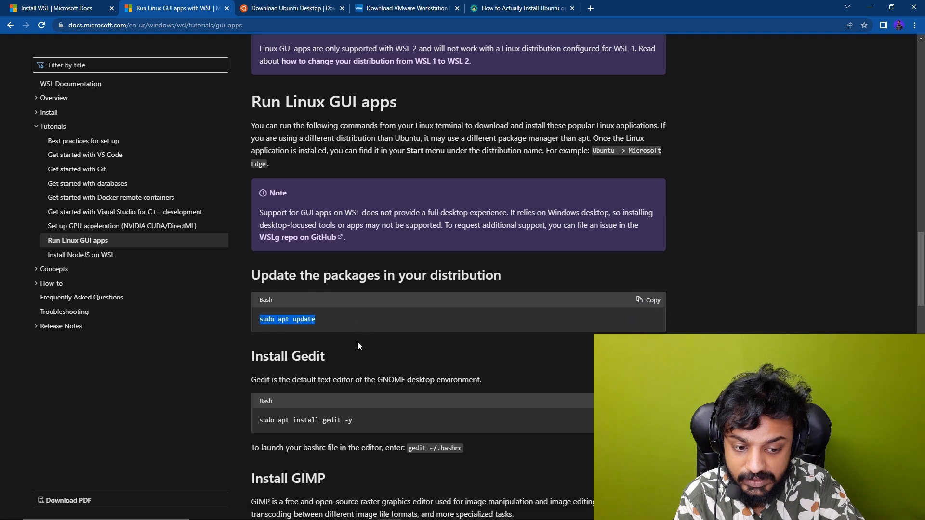
scroll(357, 342, "down", 1)
left_click_drag(260, 357, 382, 351)
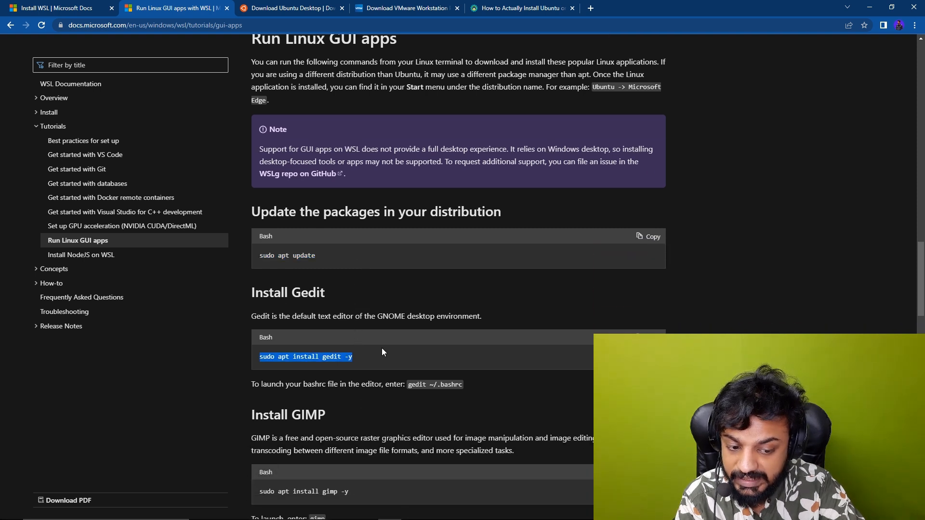
scroll(382, 349, "down", 2)
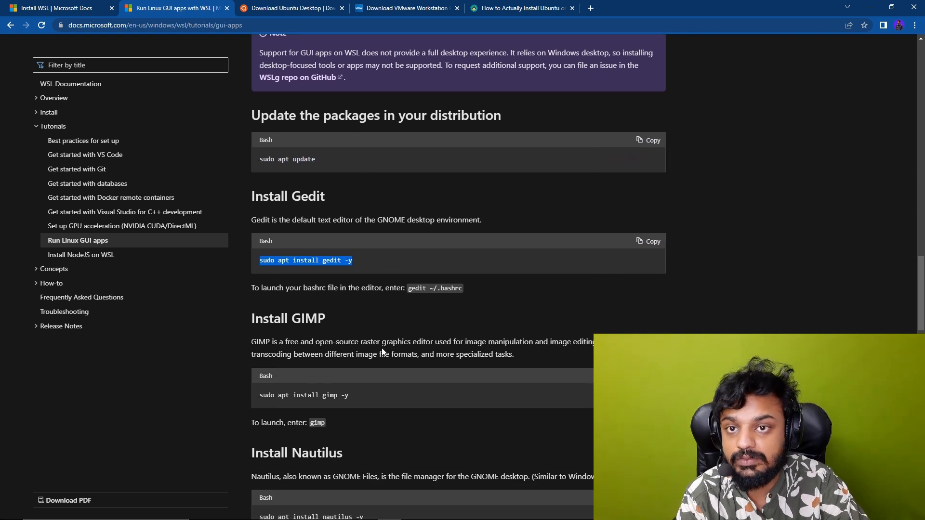
Review the article again from the GUI support prerequisites through the Gedit, GIMP, Nautilus and VLC install commands.
scroll(382, 351, "up", 13)
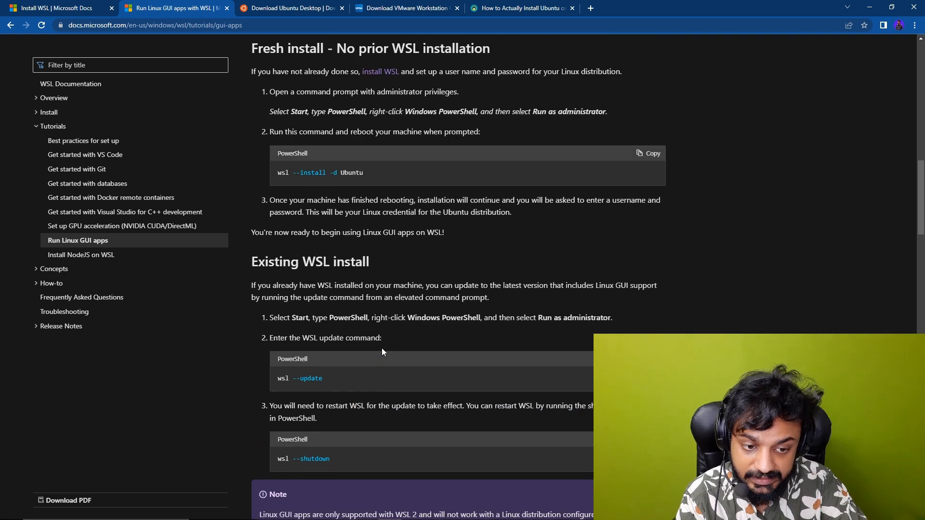
scroll(381, 347, "up", 8)
scroll(357, 368, "down", 3)
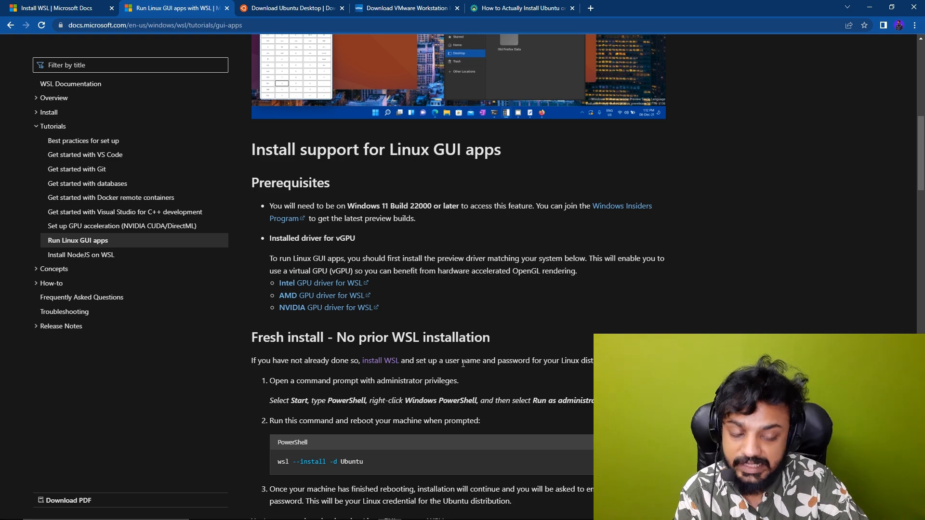
scroll(463, 364, "down", 1)
scroll(463, 356, "down", 8)
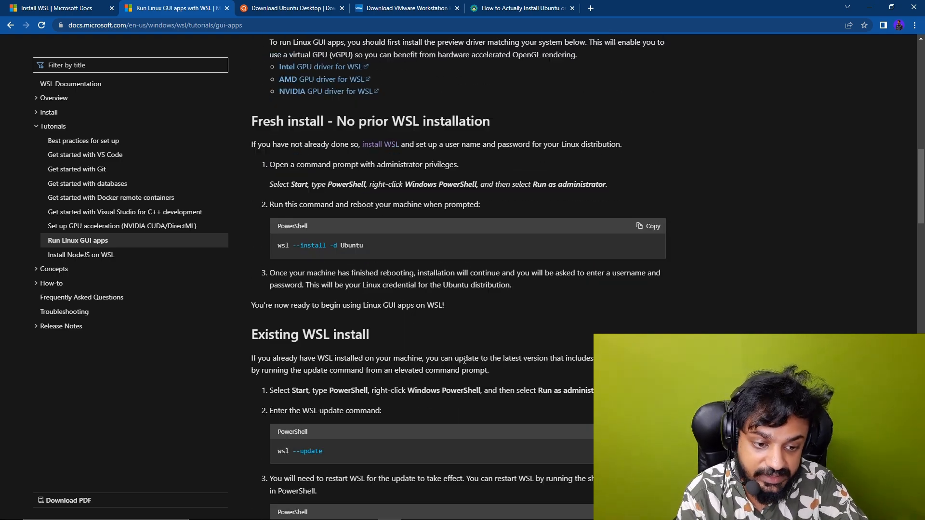
scroll(462, 346, "down", 8)
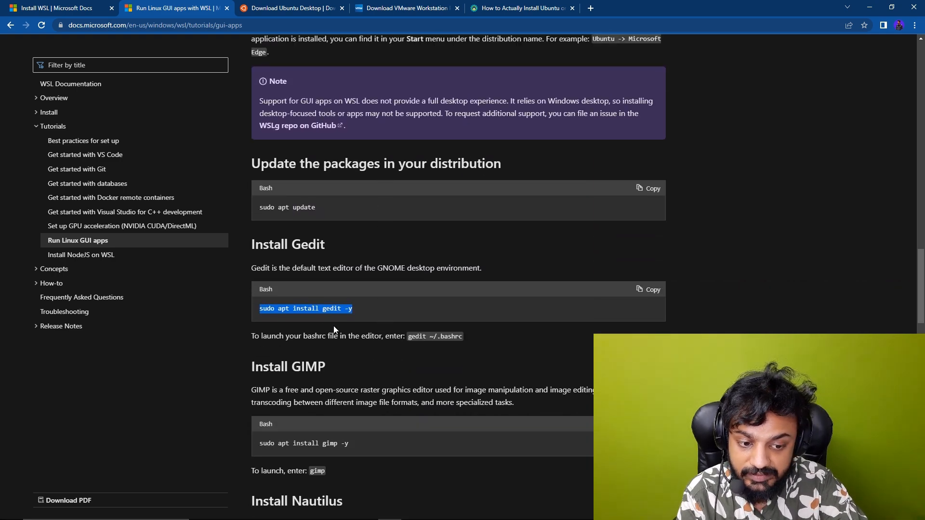
left_click_drag(288, 309, 378, 305)
scroll(377, 305, "down", 3)
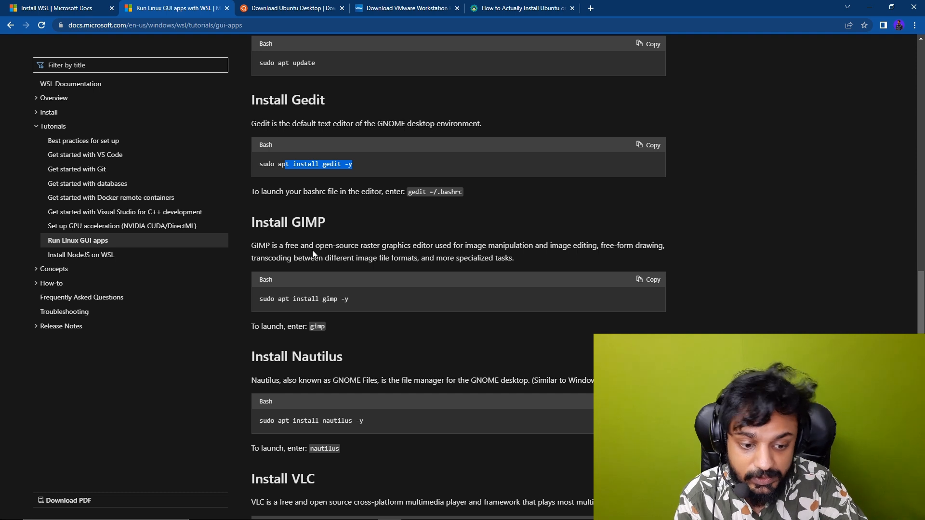
scroll(314, 253, "down", 1)
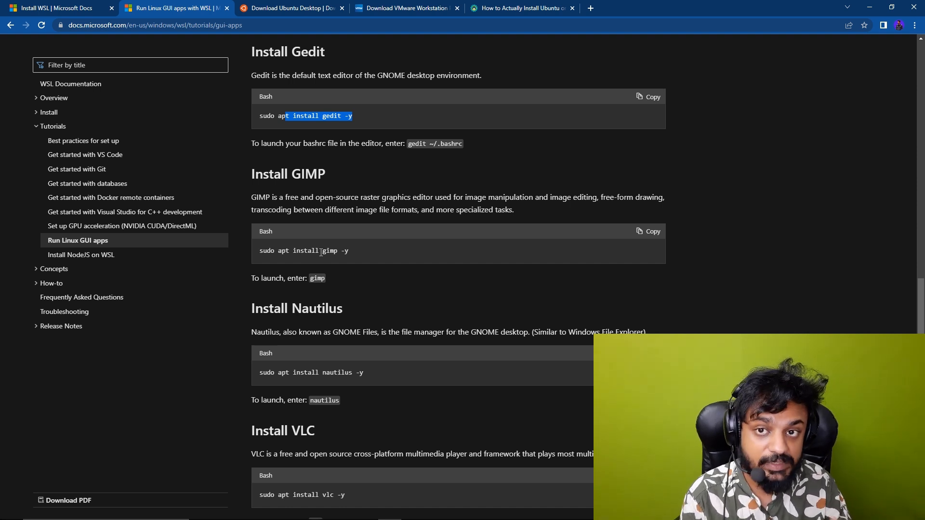
Open the Ubuntu Desktop download page and examine the Ubuntu 22.04 LTS release and its recommended system requirements.
left_click(278, 6)
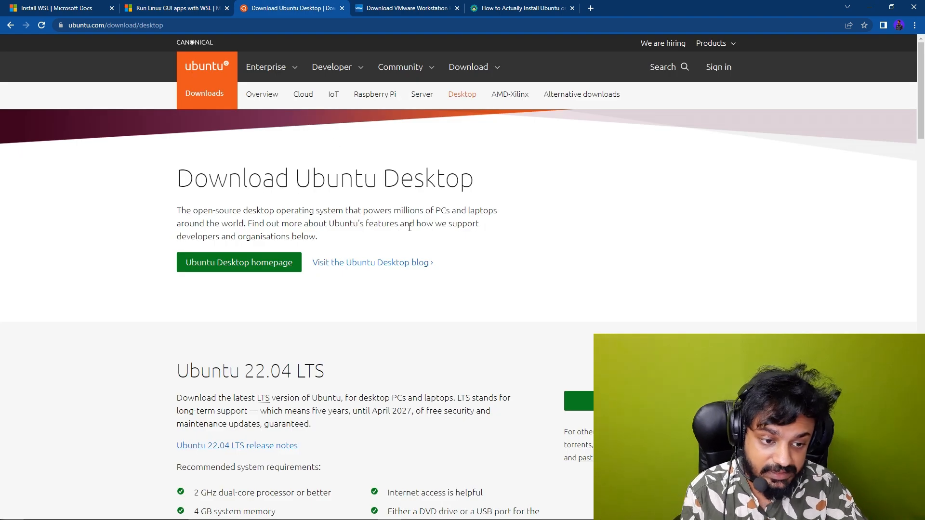
scroll(458, 245, "down", 1)
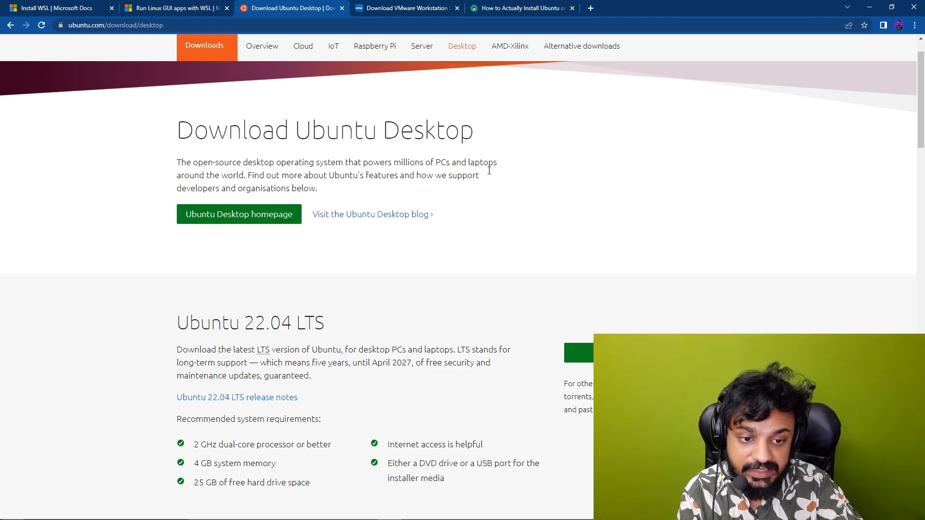
scroll(482, 178, "down", 1)
scroll(479, 180, "up", 3)
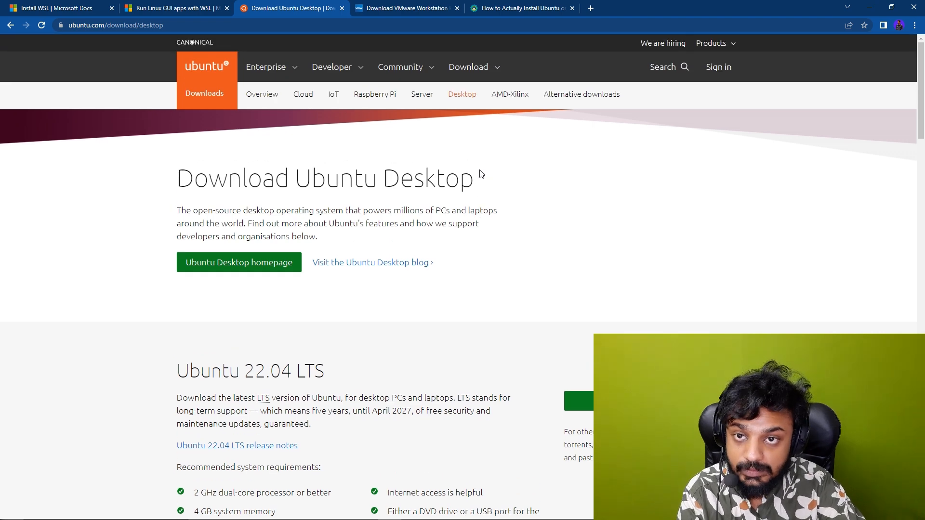
scroll(481, 175, "down", 3)
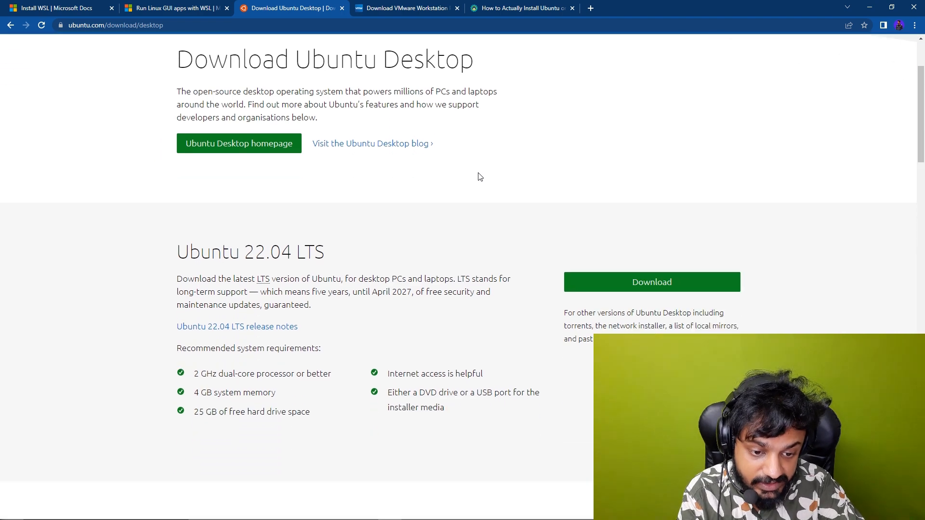
scroll(481, 177, "down", 2)
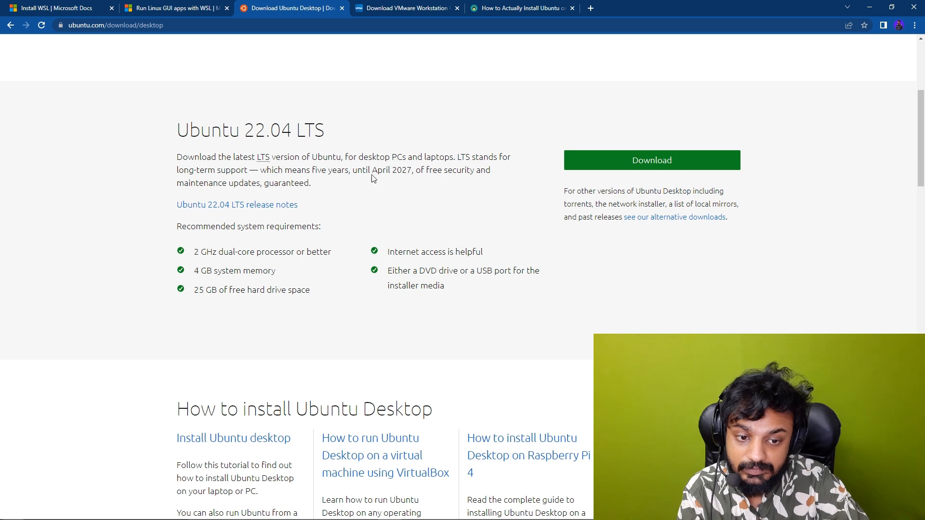
left_click_drag(332, 135, 176, 130)
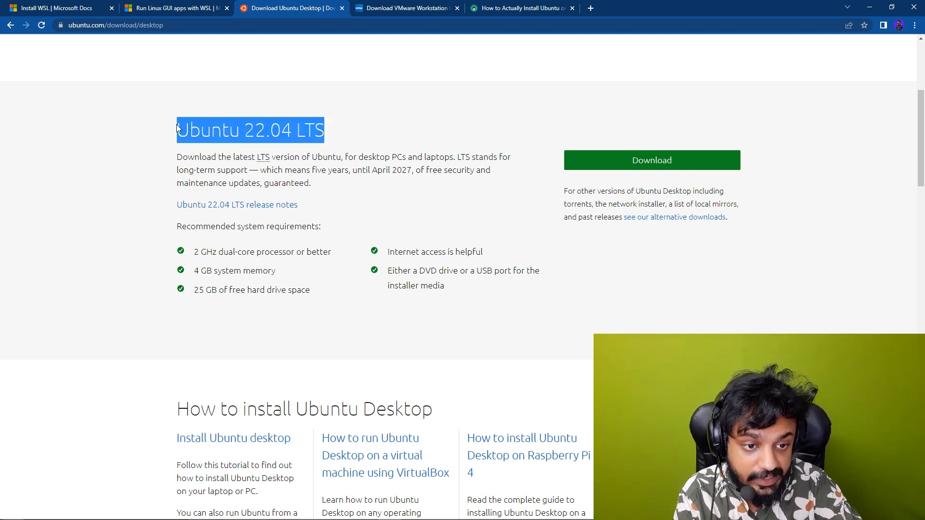
scroll(320, 150, "up", 5)
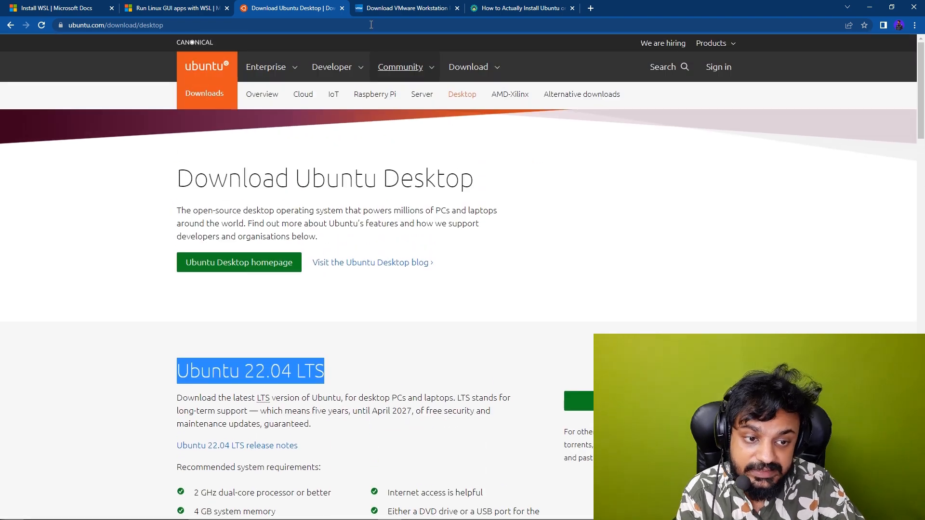
Open the VMware Workstation Player download page and examine the Workstation 16.0 Player for Windows offering.
left_click(367, 6)
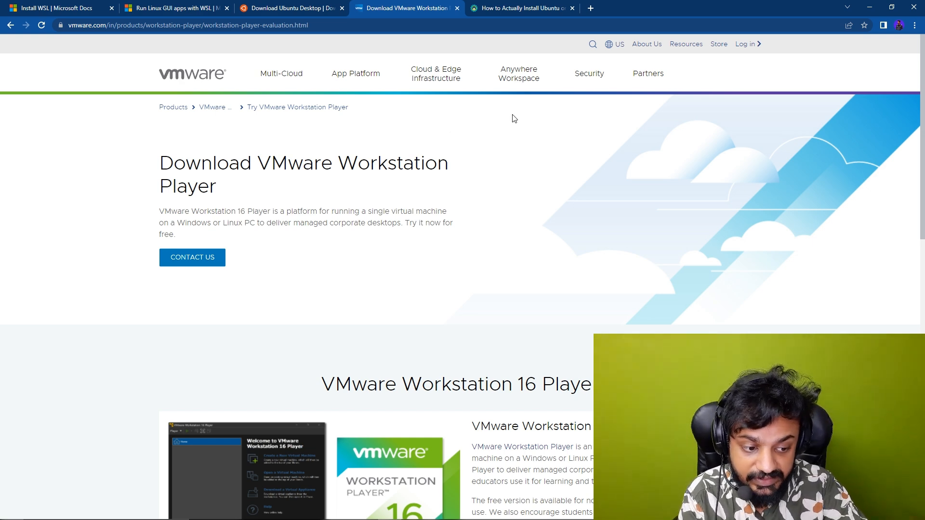
scroll(511, 120, "down", 9)
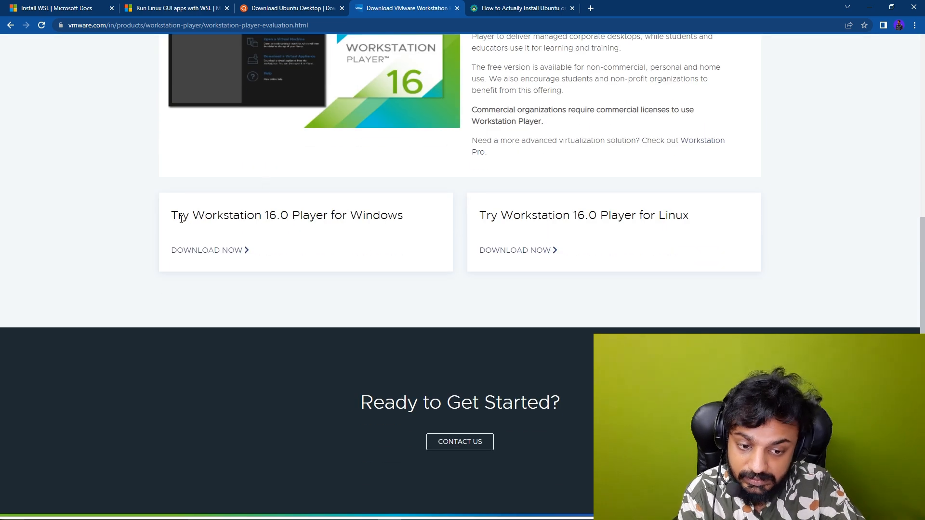
left_click_drag(171, 215, 413, 201)
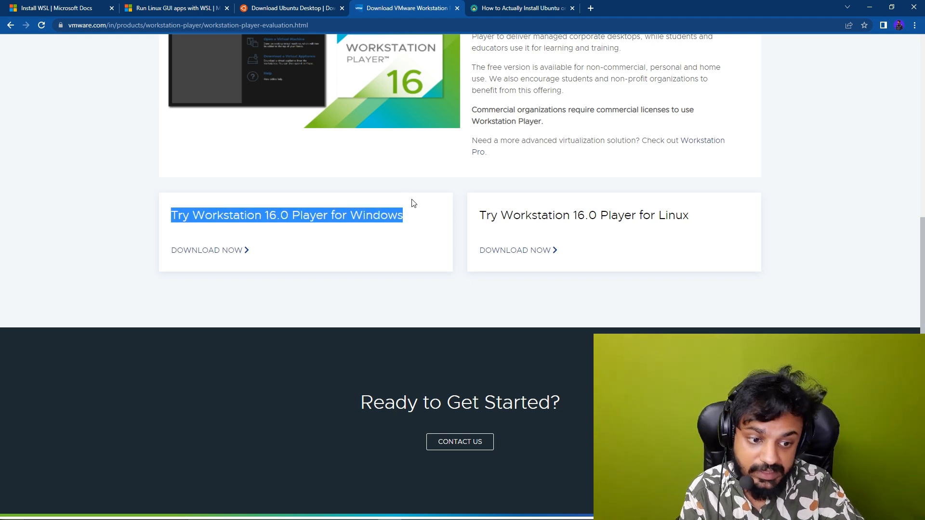
left_click(415, 215)
scroll(416, 219, "up", 5)
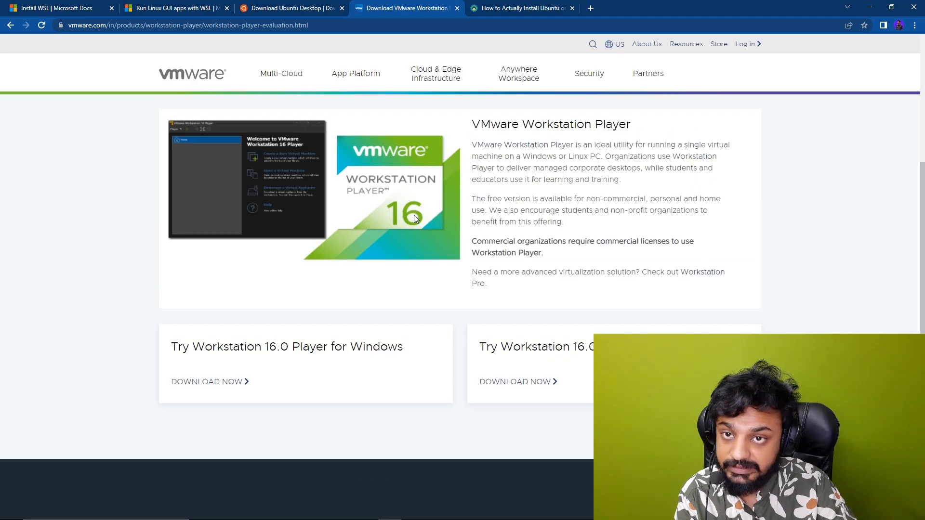
left_click(277, 6)
left_click(396, 6)
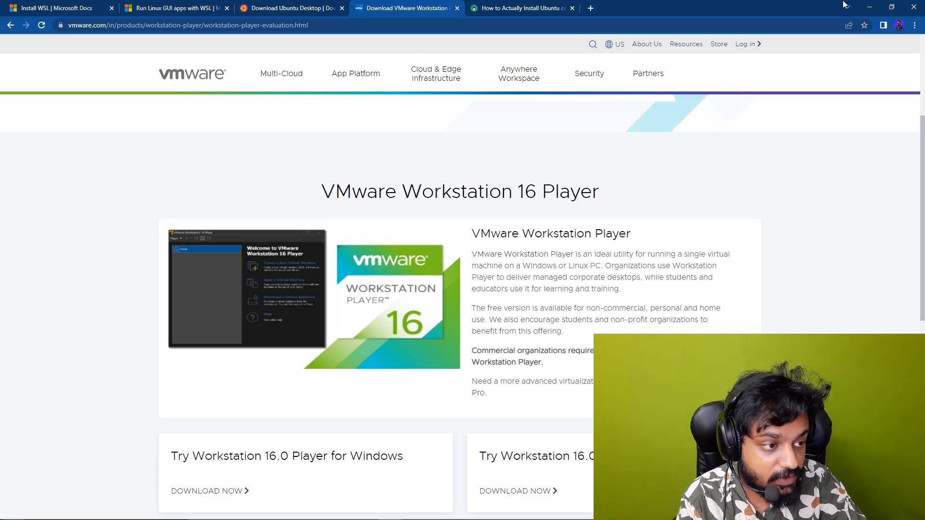
Minimize the browser and Ubuntu terminal, open the desktop's Downloads folder and show its files as extra large icons.
left_click(869, 7)
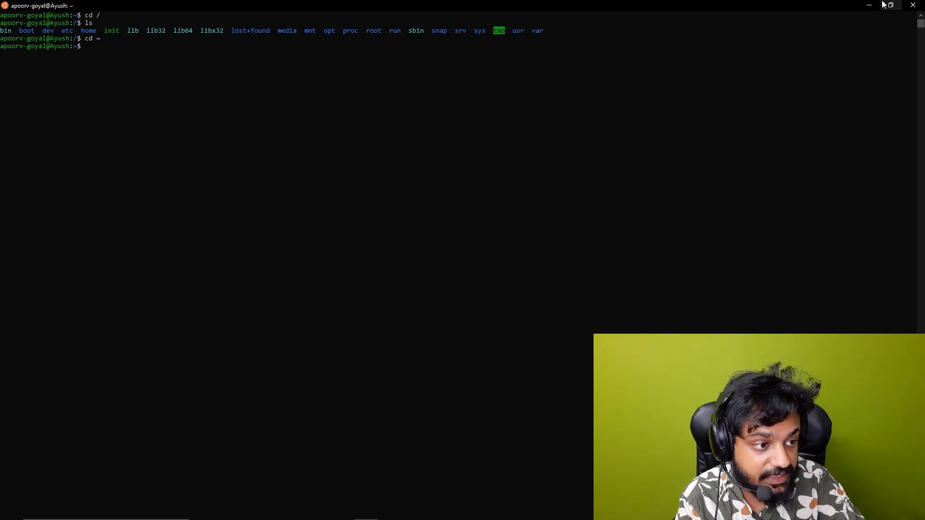
left_click(869, 5)
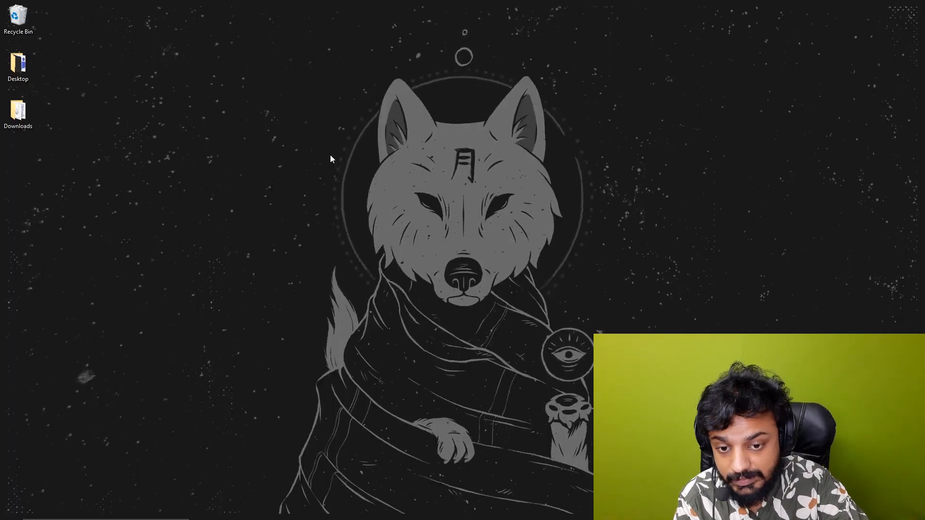
double_click(17, 126)
right_click(284, 167)
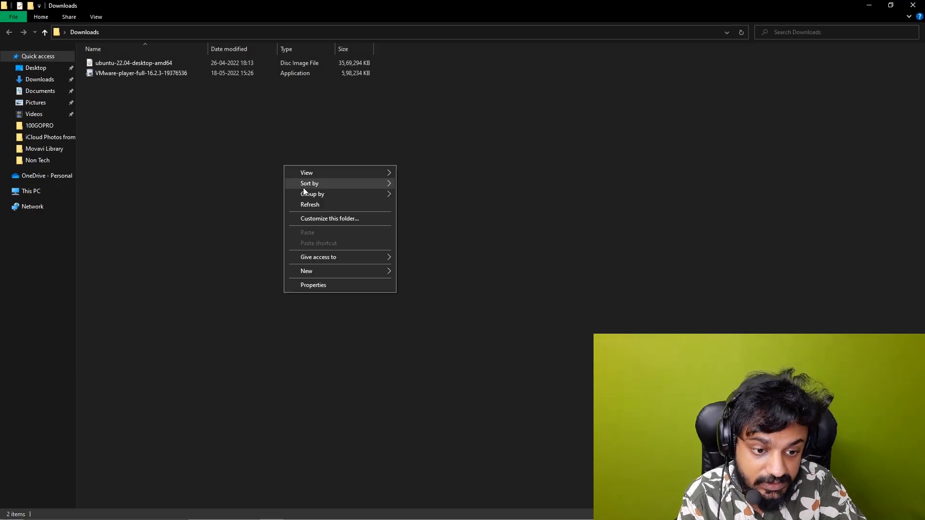
mouse_move(334, 173)
left_click(451, 174)
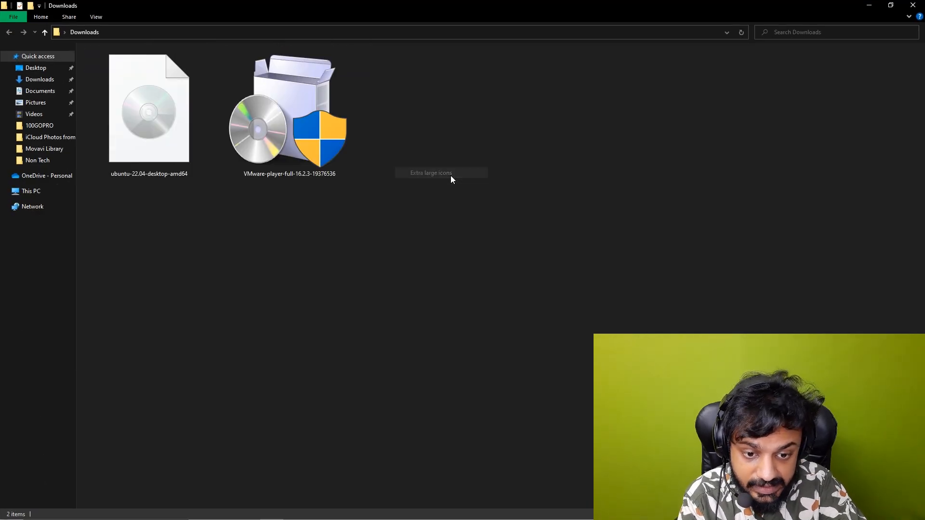
Run the VMware-player-full-16.2.3-19376536 installer from Downloads and allow it to make changes to the device.
left_click(171, 136)
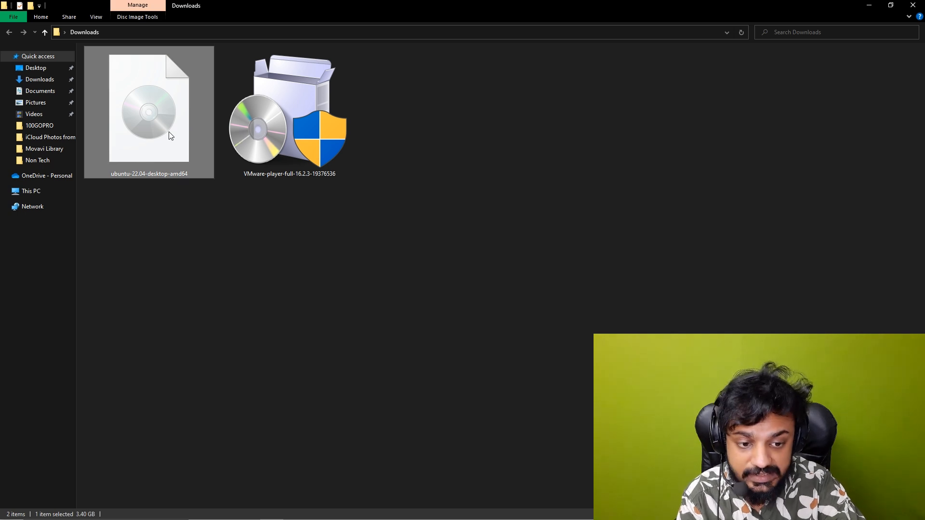
left_click(273, 107)
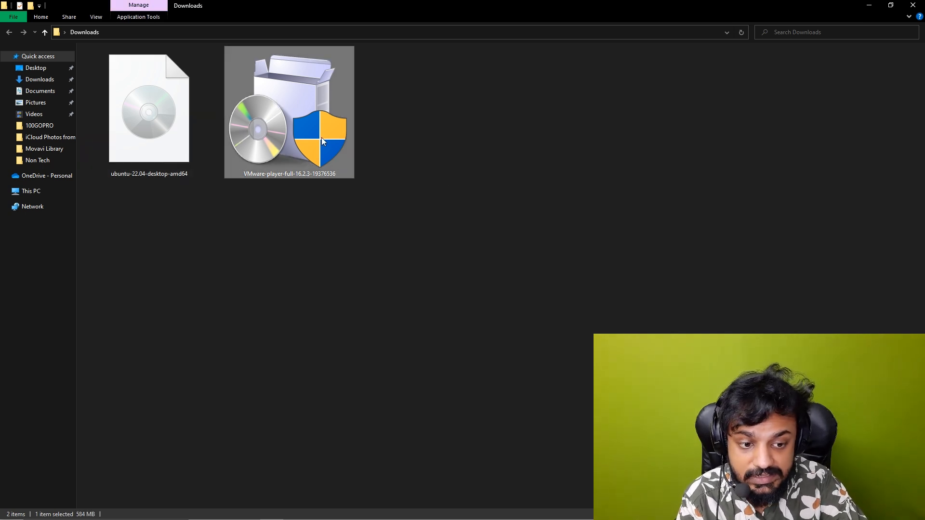
left_click(379, 154)
double_click(301, 111)
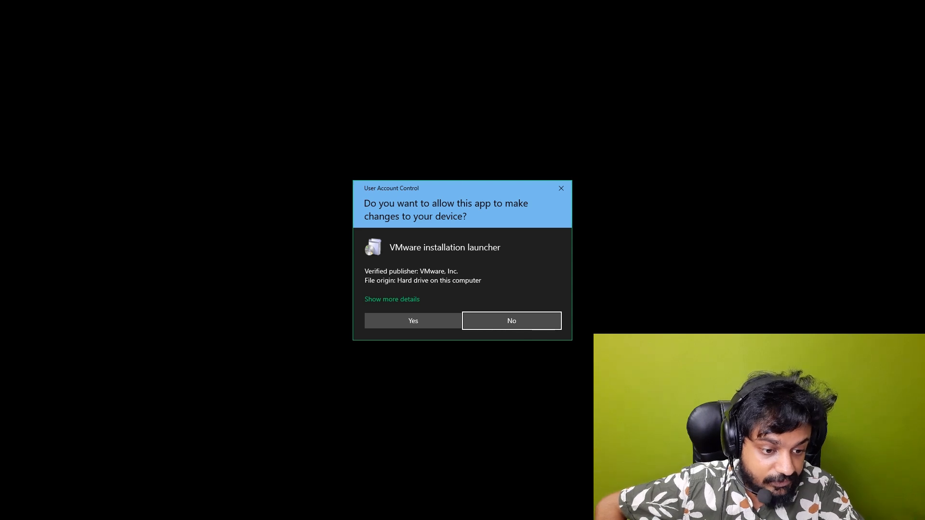
left_click(427, 326)
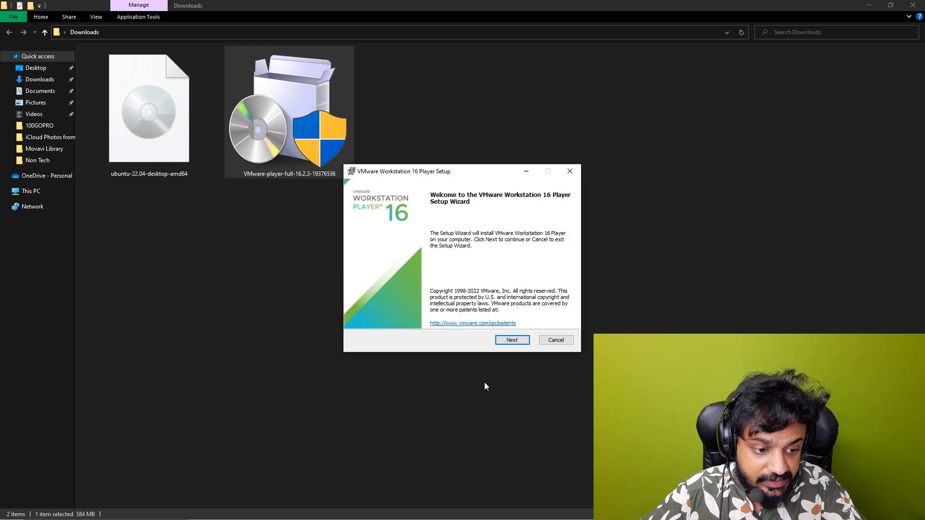
Start the VMware Workstation 16 Player setup wizard and accept the license agreement, continuing to Compatible Setup.
left_click(498, 338)
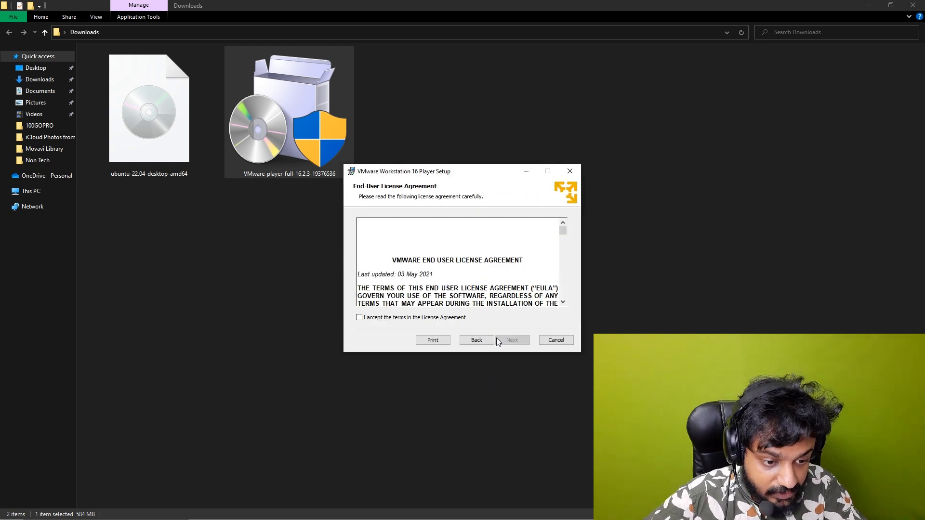
left_click(408, 320)
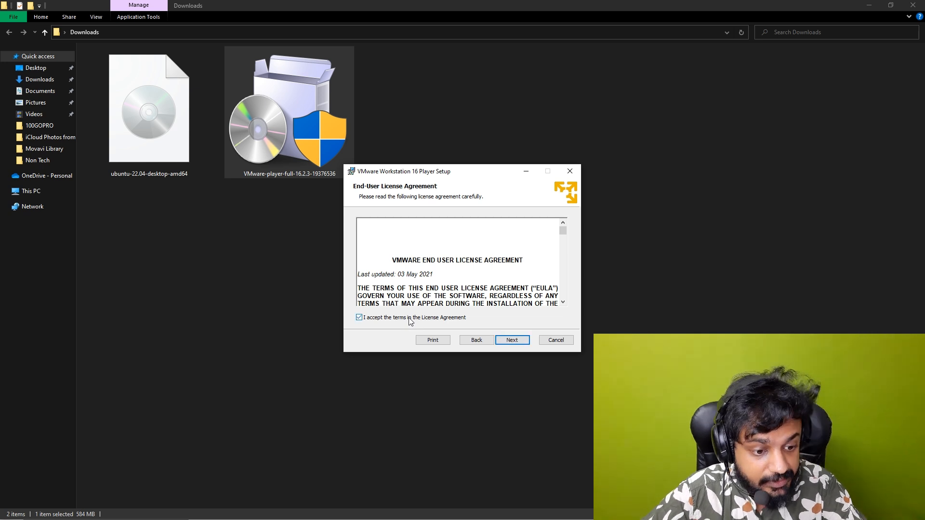
left_click(511, 340)
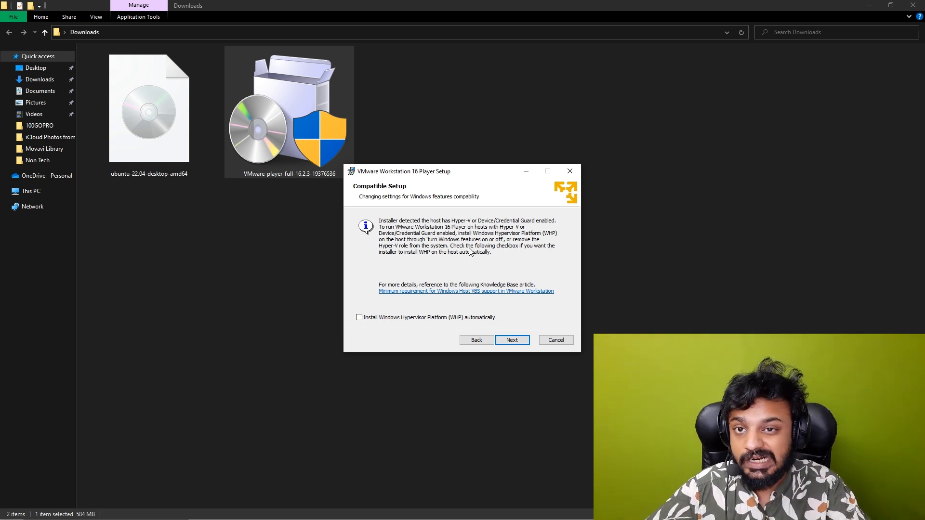
Continue past Compatible Setup to Custom Setup, leaving the automatic Windows Hypervisor Platform (WHP) installation unselected.
left_click(513, 340)
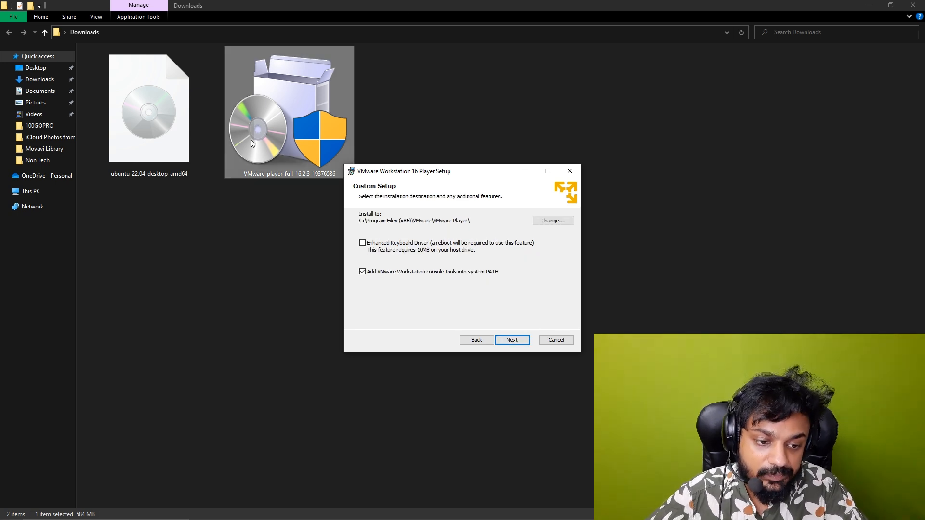
left_click(476, 340)
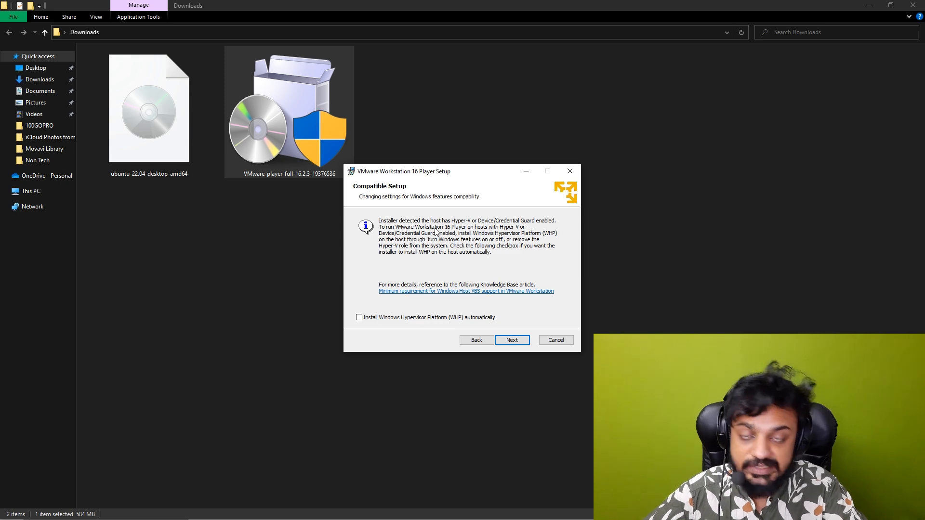
left_click(511, 341)
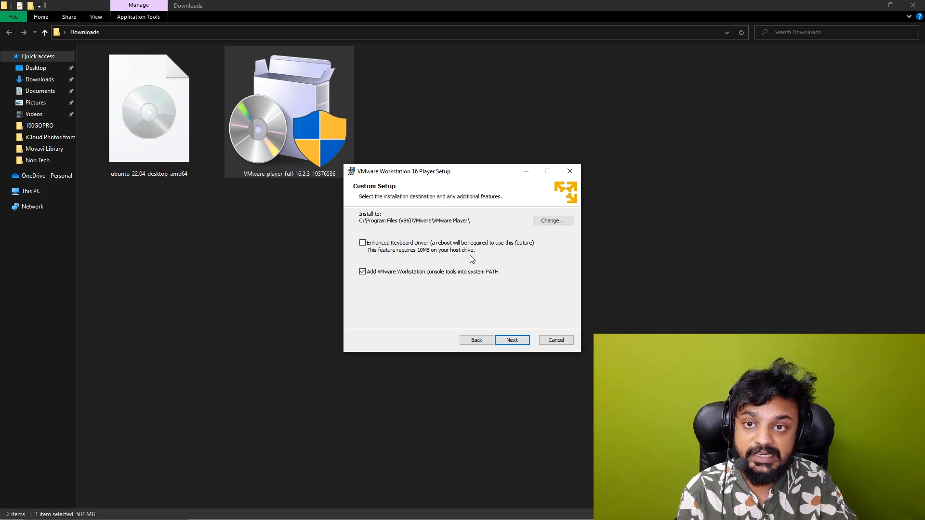
mouse_move(50, 517)
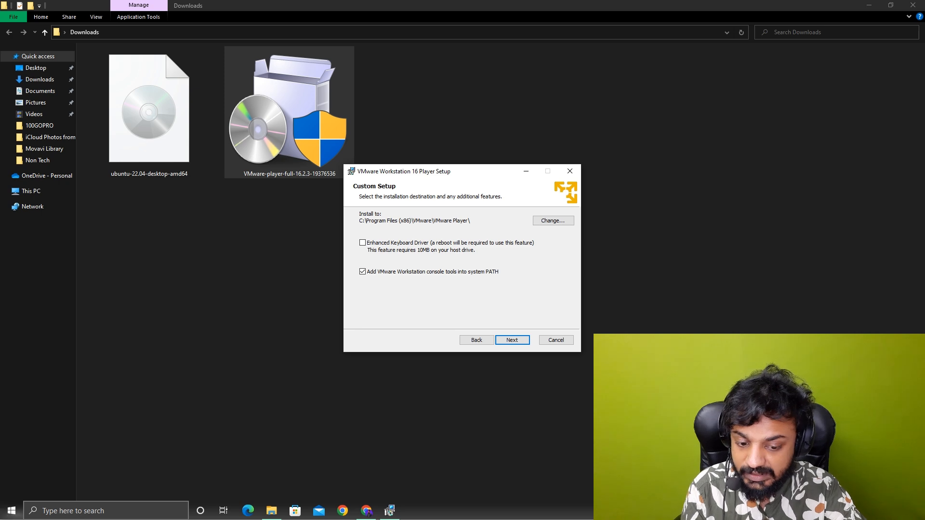
left_click(72, 510)
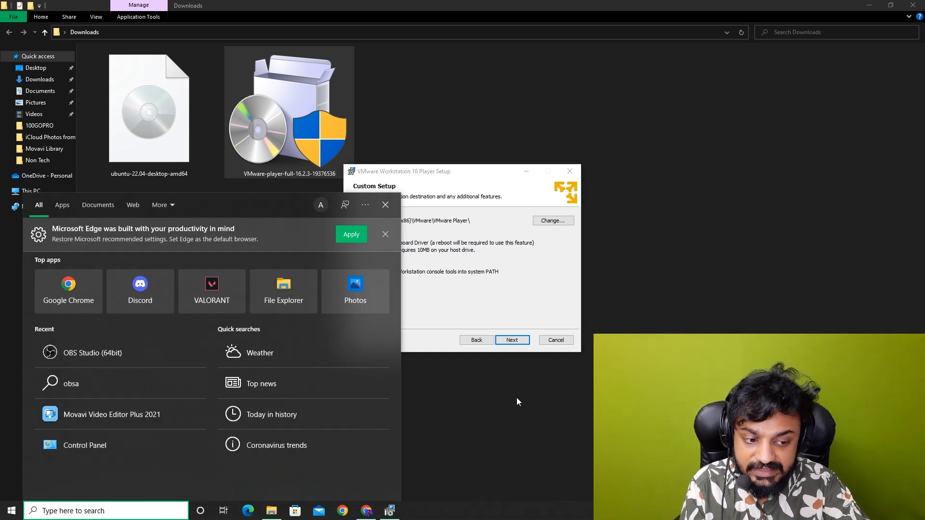
left_click(471, 403)
left_click(390, 511)
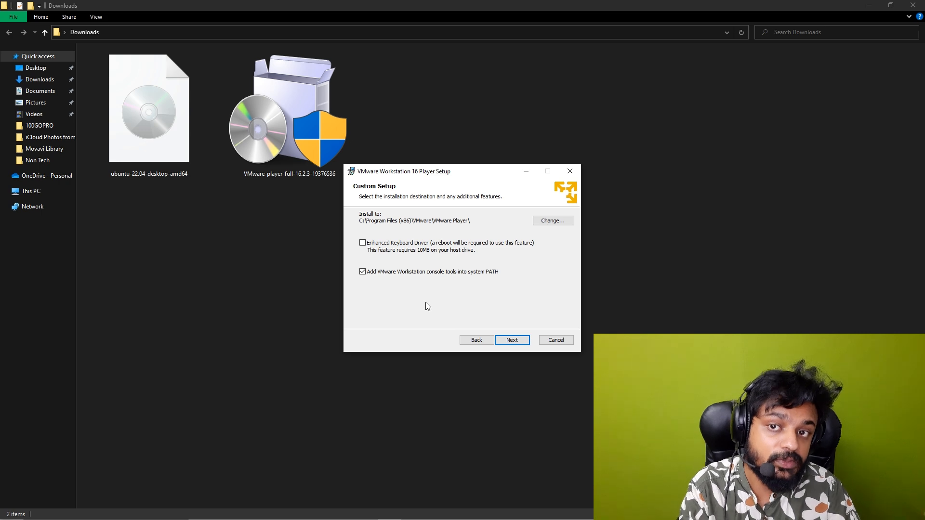
key("super")
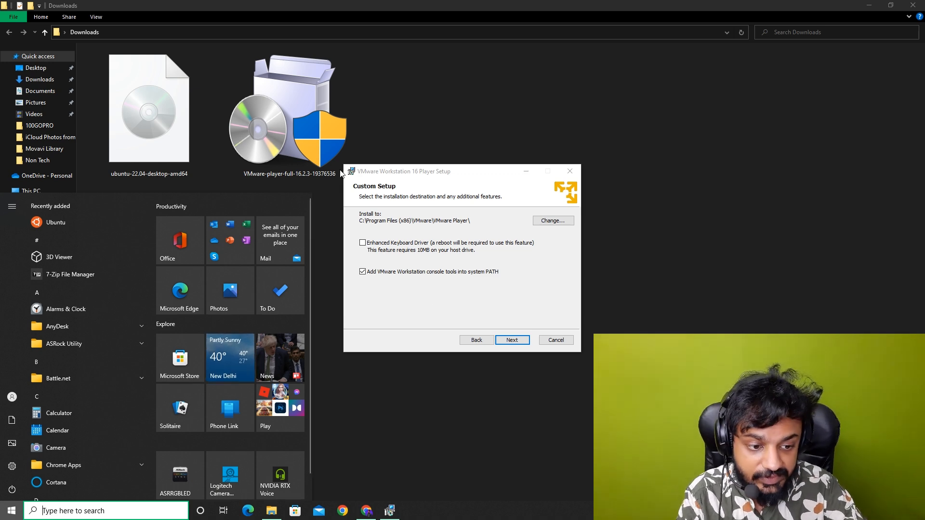
left_click(441, 227)
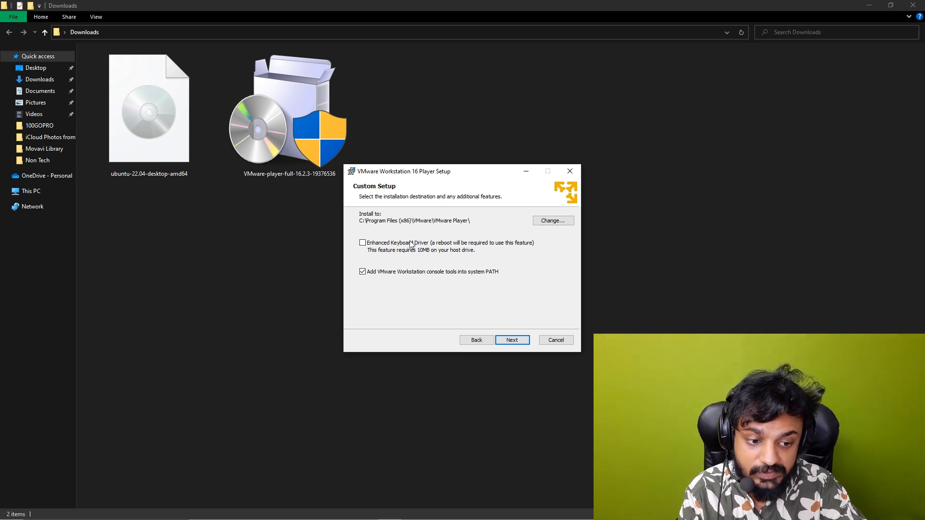
Enable the Enhanced Keyboard Driver and opt out of the VMware Customer Experience Improvement Program, continuing to the Shortcuts page.
left_click(362, 244)
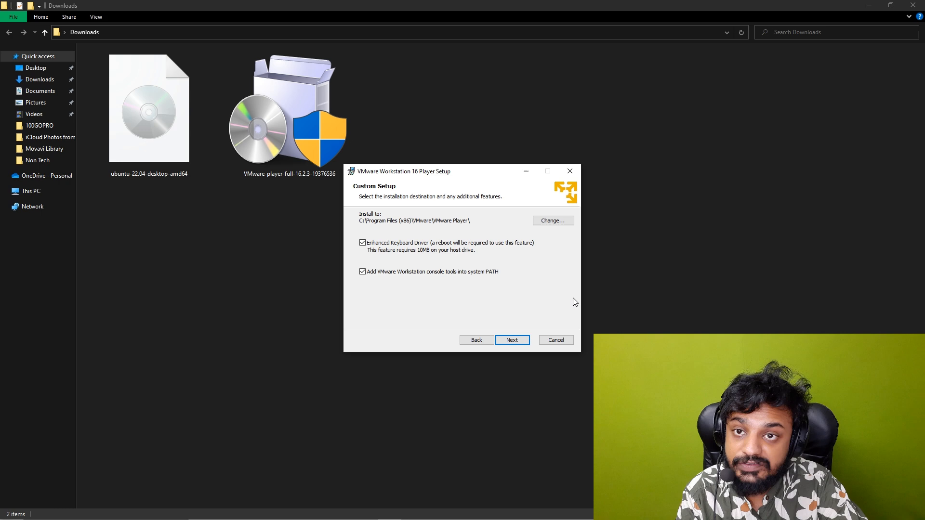
left_click(512, 340)
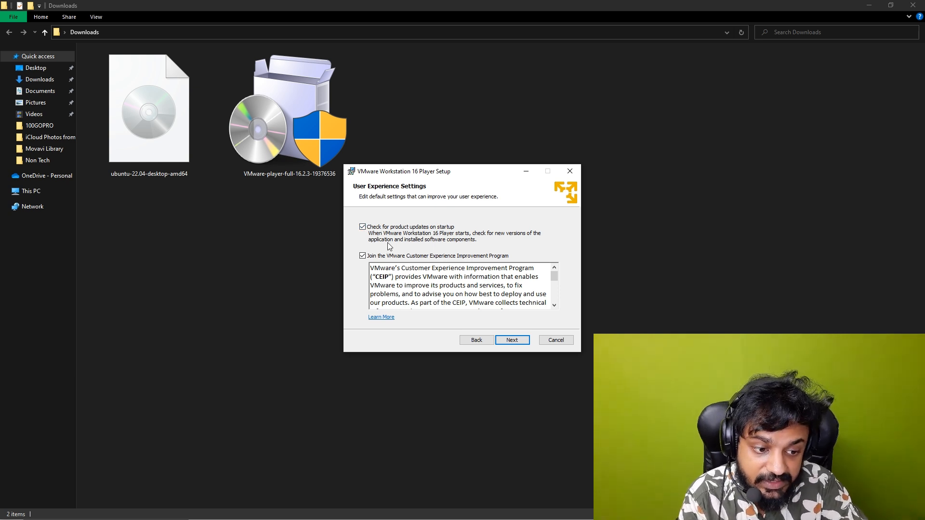
left_click(376, 259)
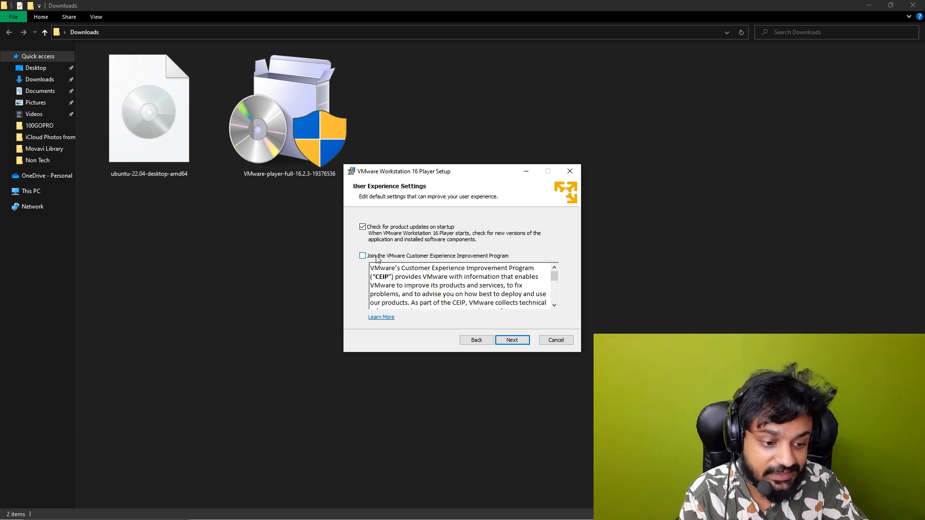
left_click(523, 341)
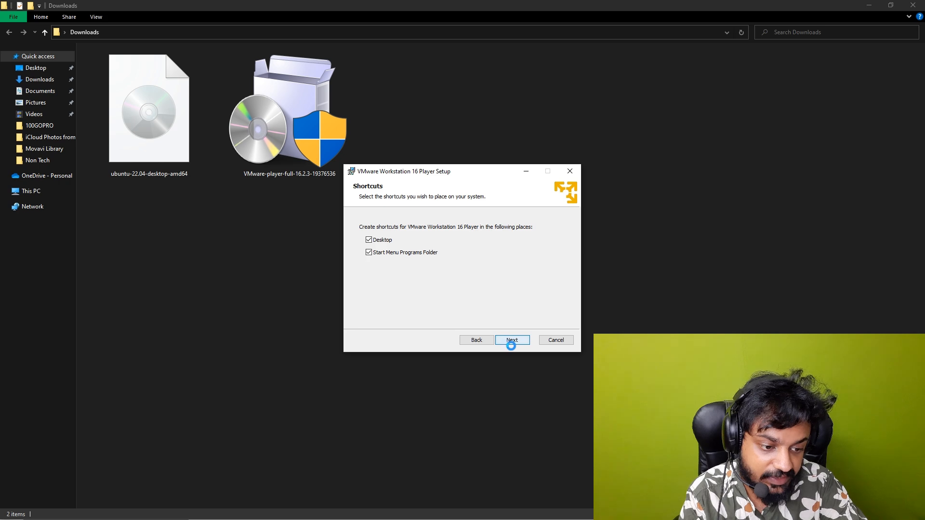
Install VMware Workstation 16 Player with Desktop and Start Menu shortcuts, finish the setup wizard and close the Downloads window.
left_click(504, 343)
left_click(504, 340)
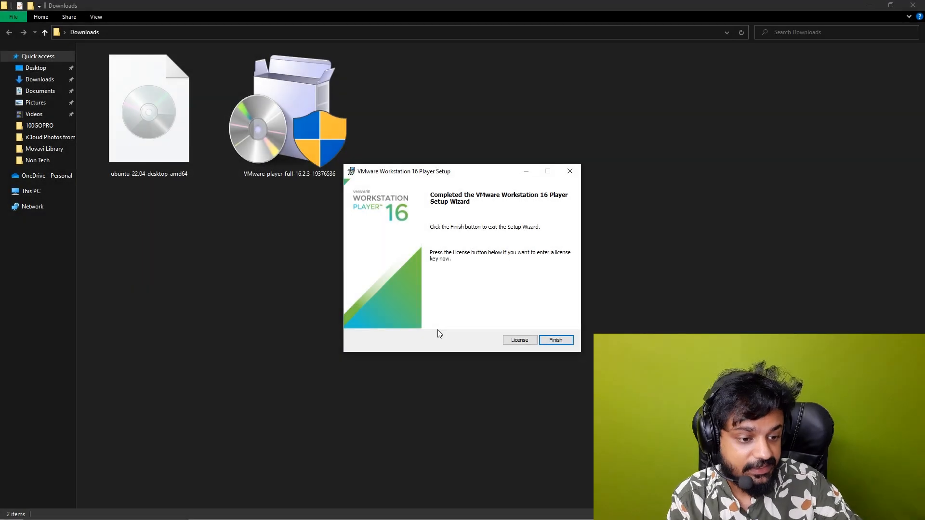
left_click(565, 340)
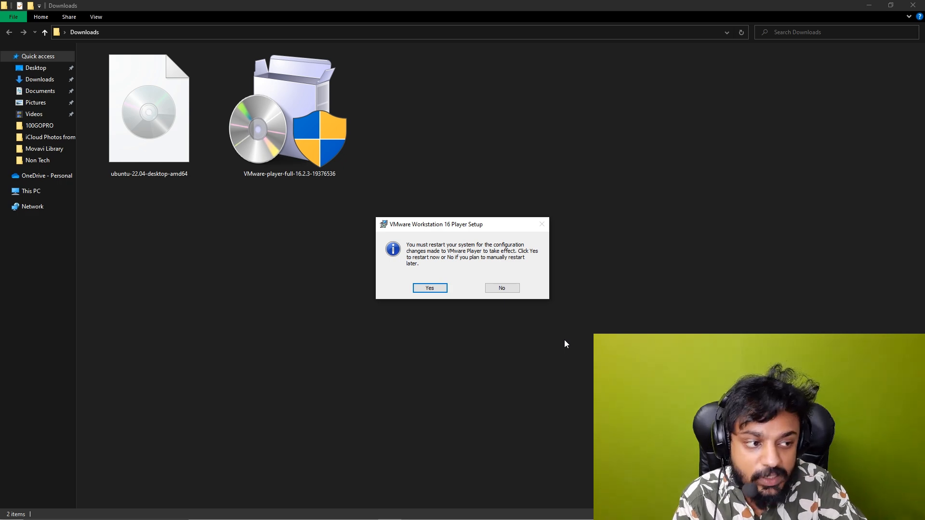
left_click(912, 5)
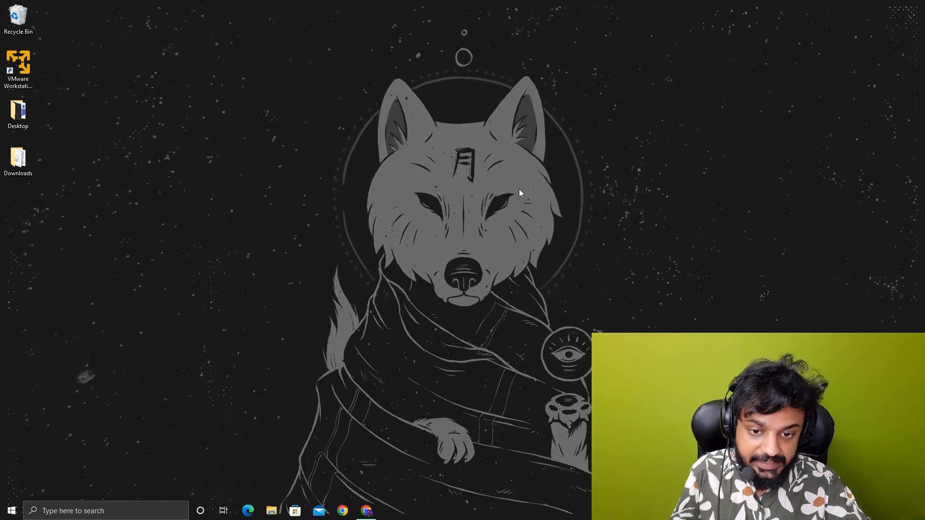
Launch VMware Workstation 16 Player from the desktop, accept free non-commercial use and maximize its window.
left_click(18, 65)
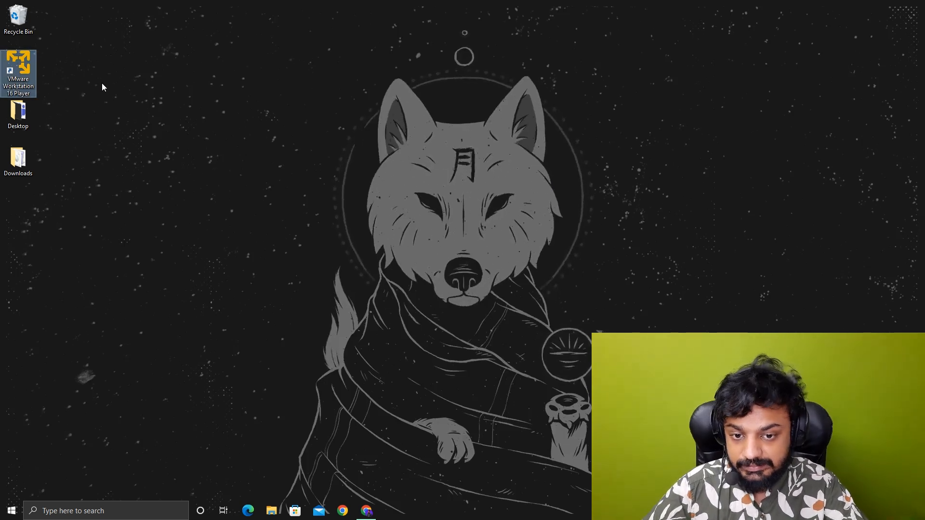
left_click(102, 83)
double_click(28, 71)
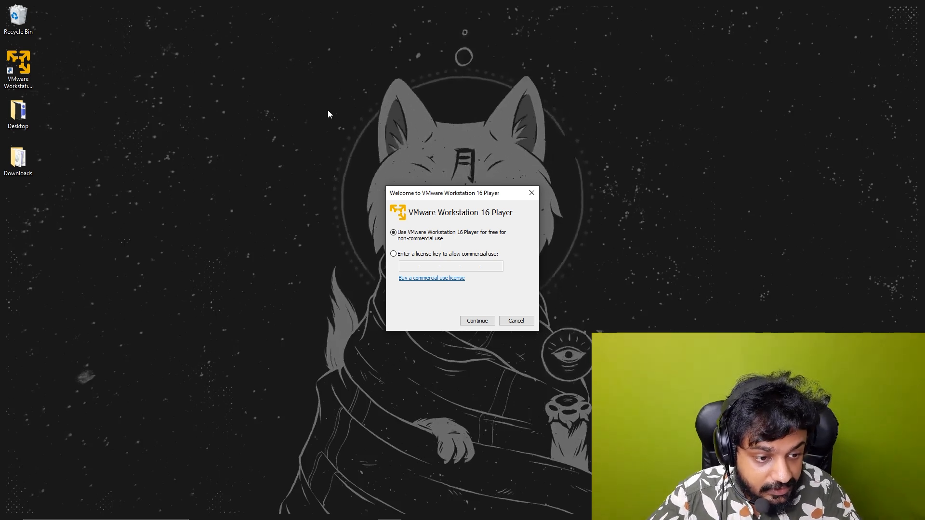
left_click(485, 323)
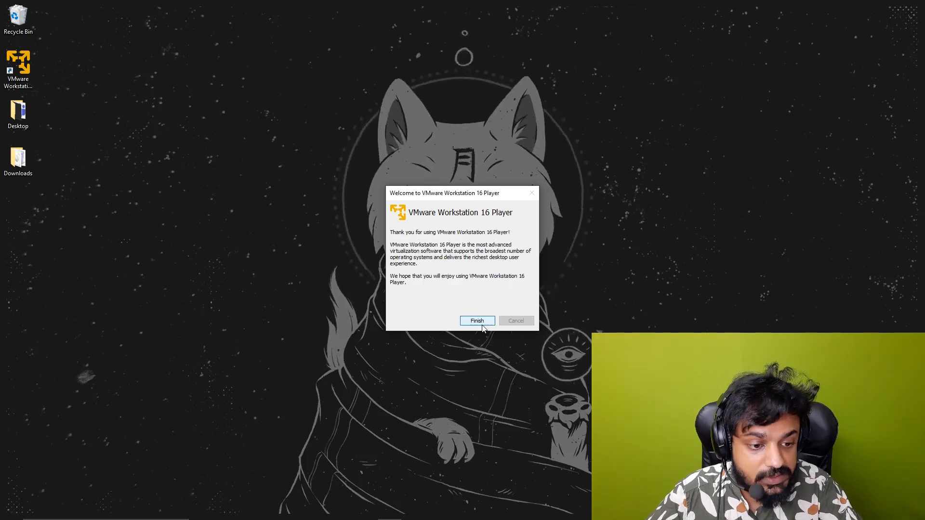
left_click(482, 323)
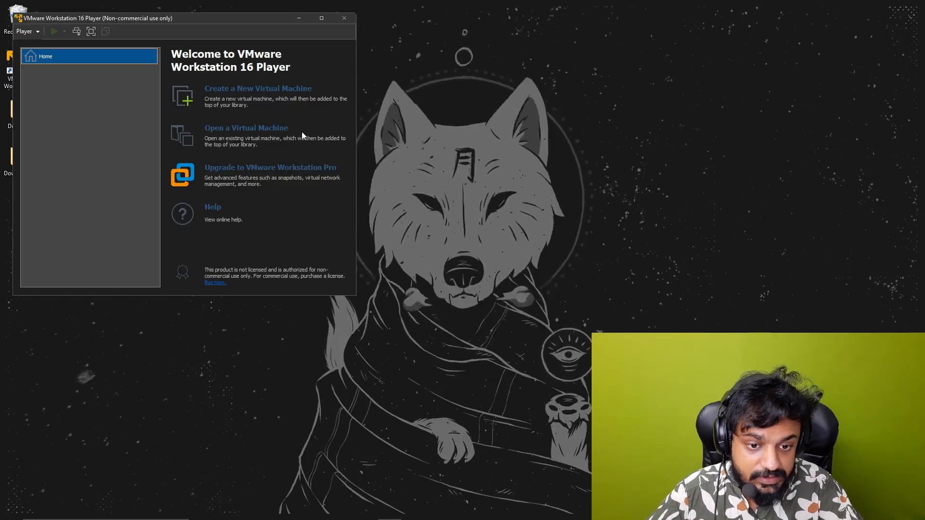
left_click(321, 18)
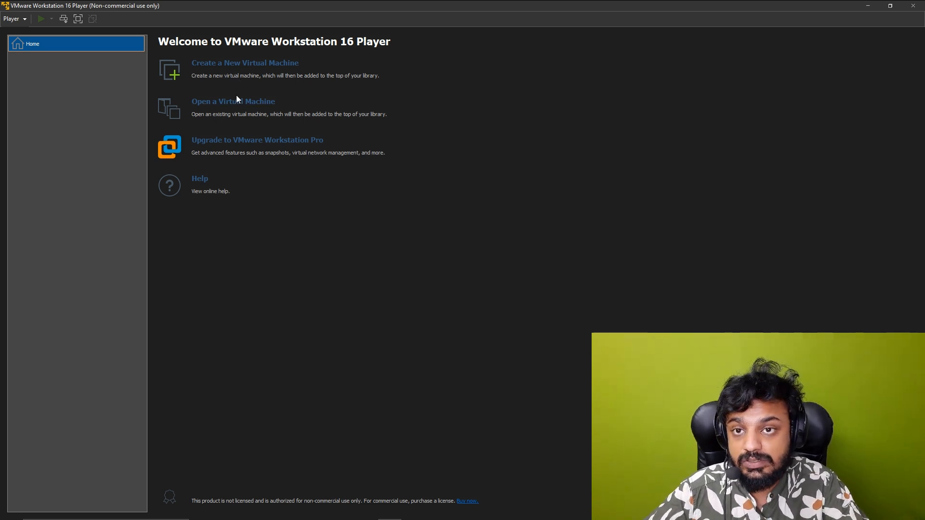
Start a new virtual machine from the ubuntu-22.04-desktop-amd64 disc image in the desktop's Downloads folder, continuing to Easy Install Information.
left_click(246, 65)
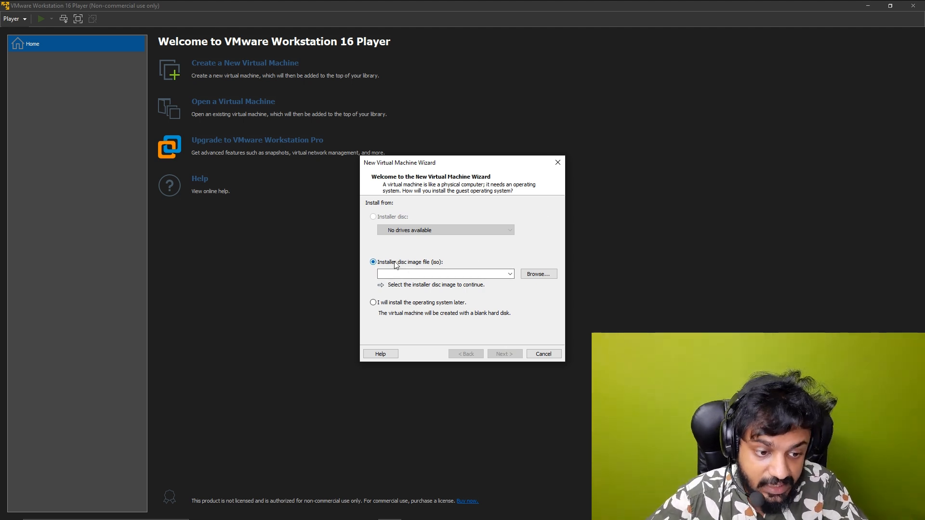
left_click(536, 275)
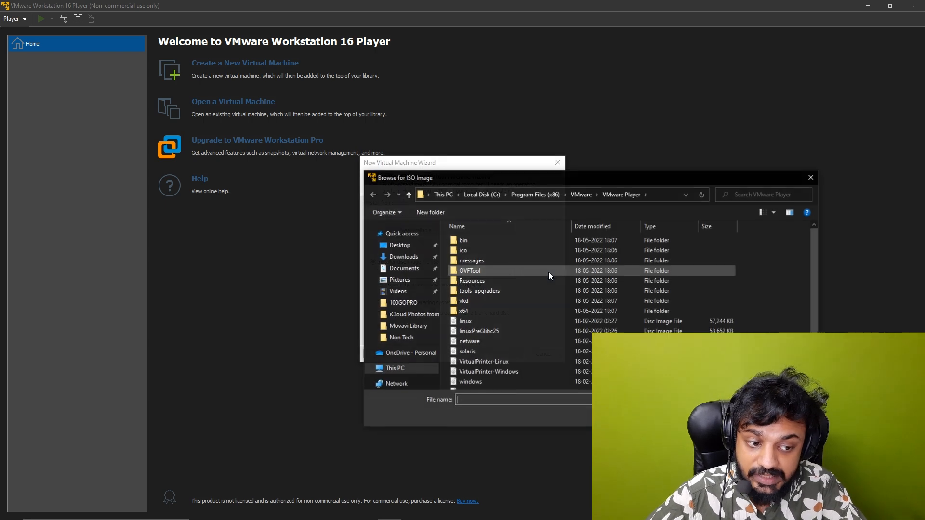
left_click(412, 246)
double_click(470, 250)
left_click(471, 241)
double_click(470, 241)
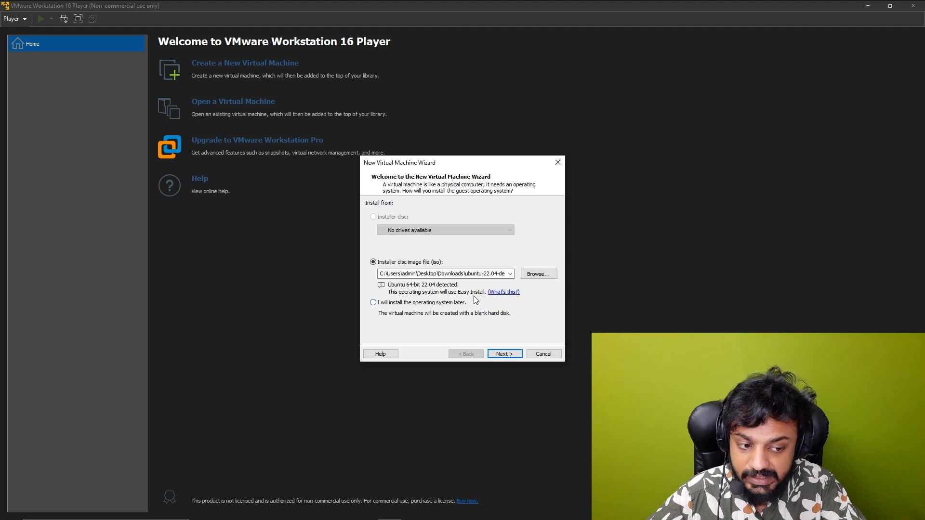
left_click(505, 354)
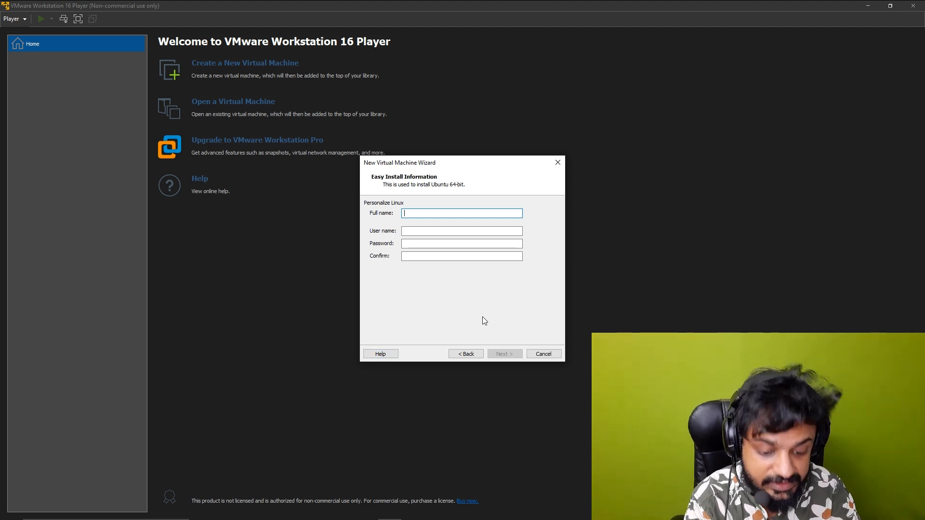
Fill in the Easy Install full name, user name, password and password confirmation, and continue to naming the virtual machine.
type("Apoorv Goyal")
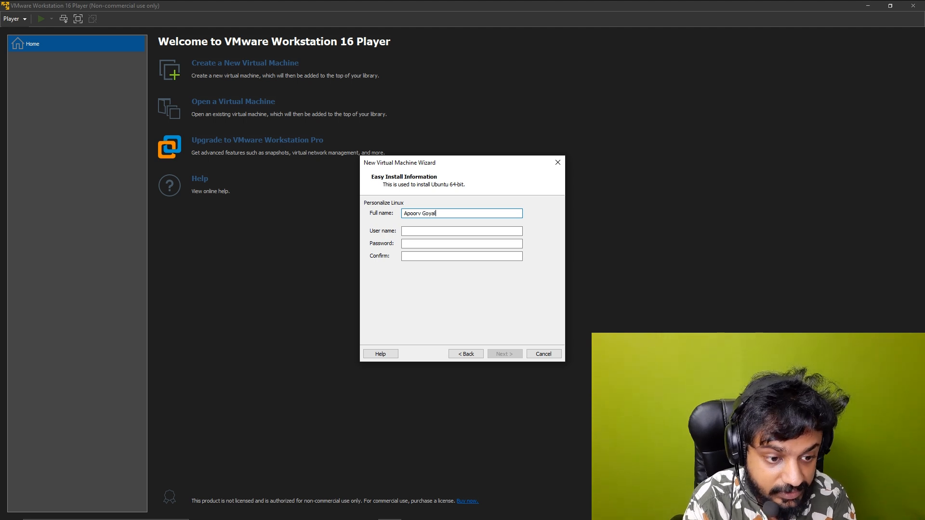
key("Tab")
type("apoo")
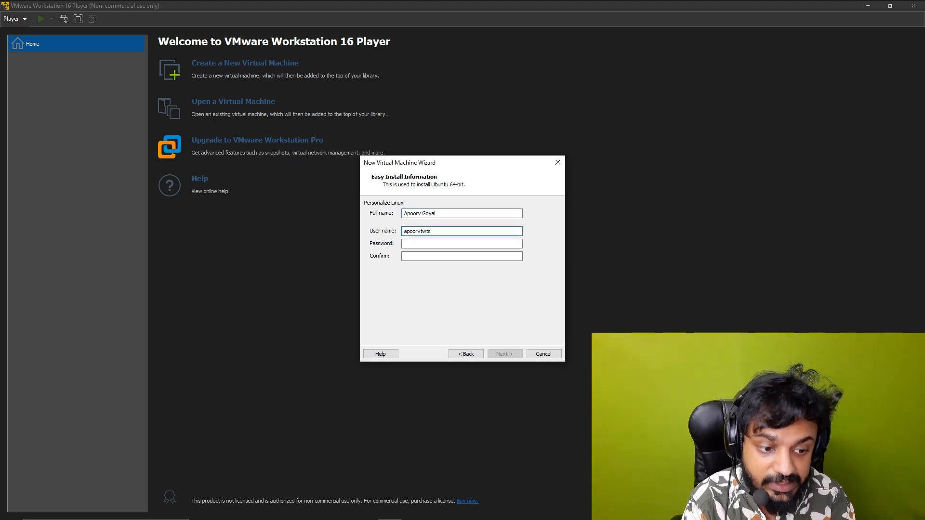
left_click(441, 245)
type("••")
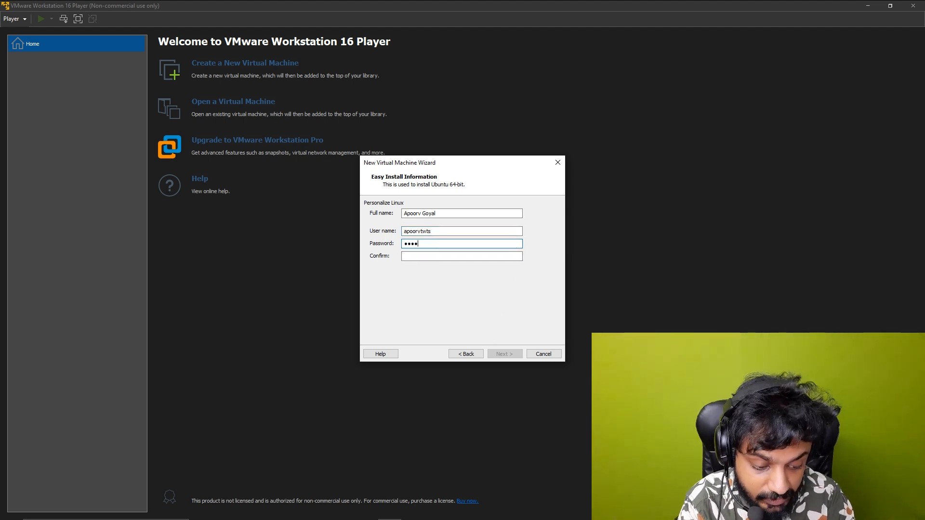
type("•••••")
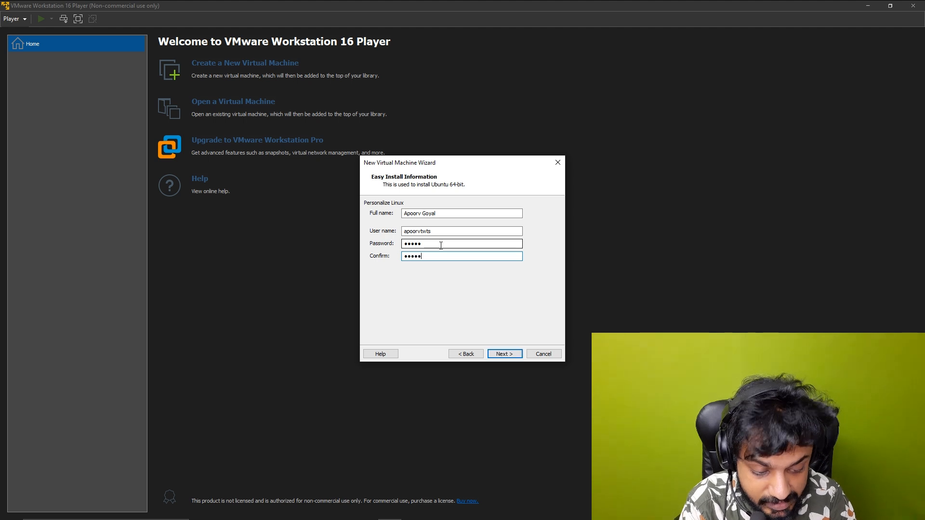
left_click(515, 353)
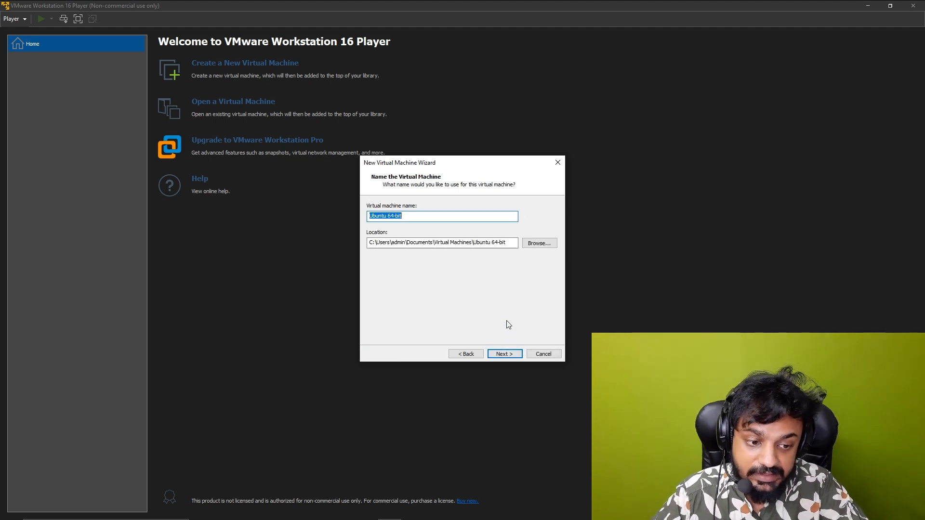
Keep the virtual machine name Ubuntu 64-bit and its default location, and store the 20 GB virtual disk as a single file.
left_click(429, 216)
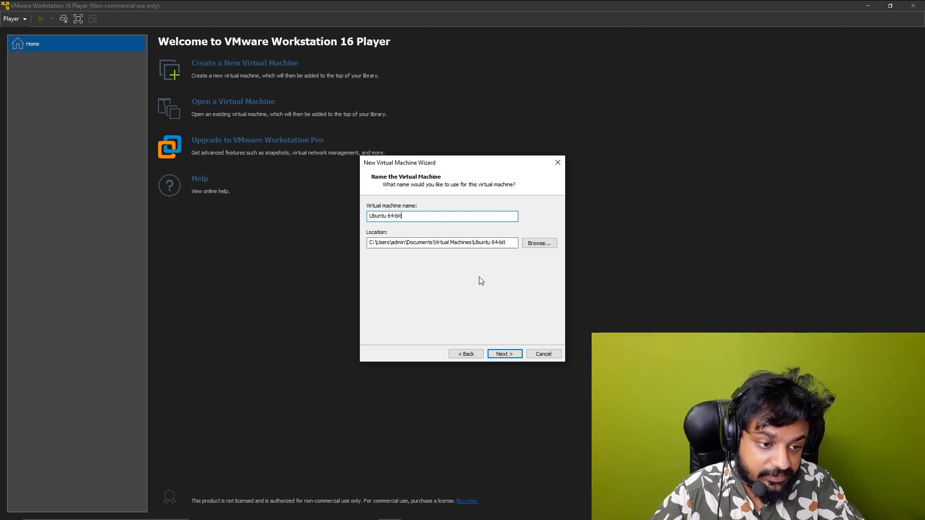
left_click(505, 354)
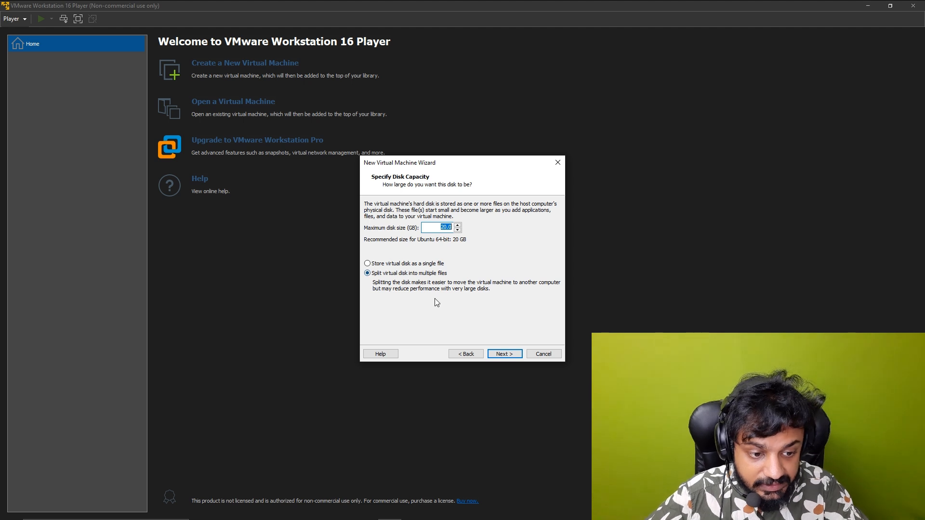
left_click(393, 265)
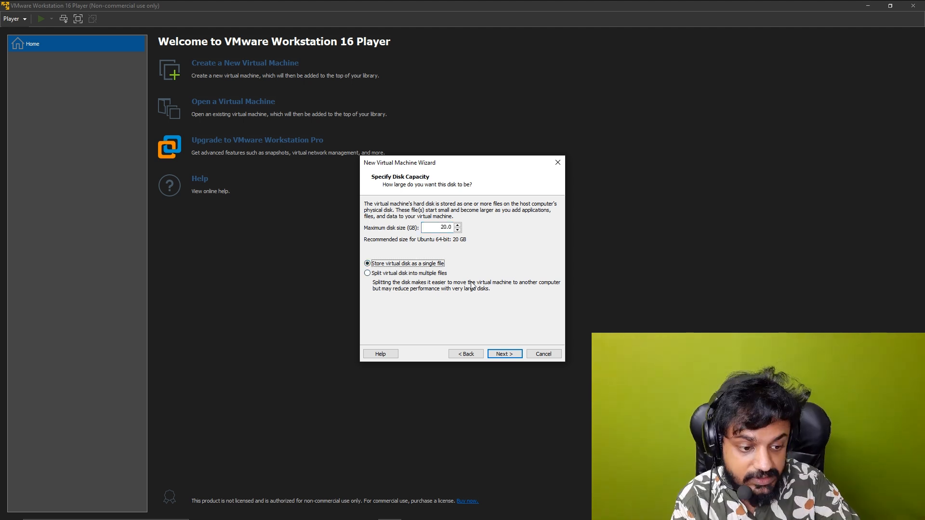
left_click(505, 353)
Review the virtual machine's memory allocation in the hardware customization and return to the creation summary.
left_click(428, 269)
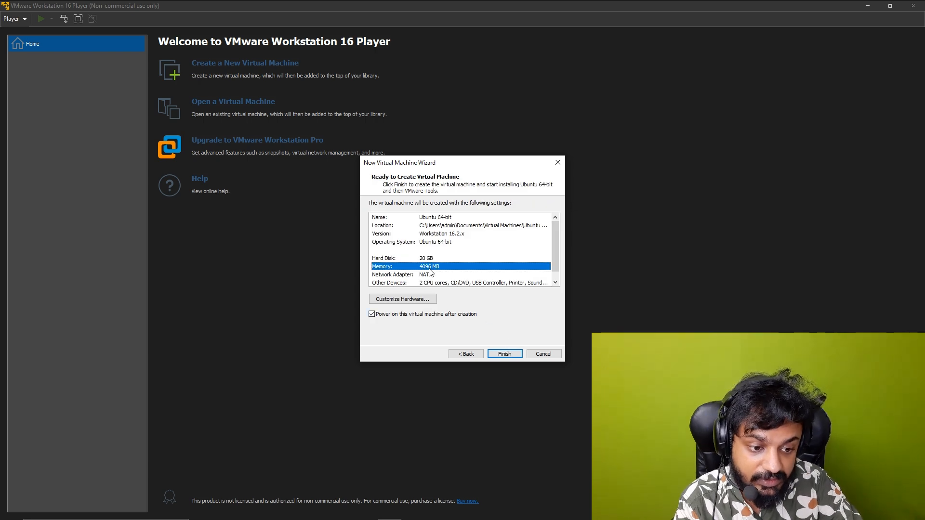
left_click(422, 299)
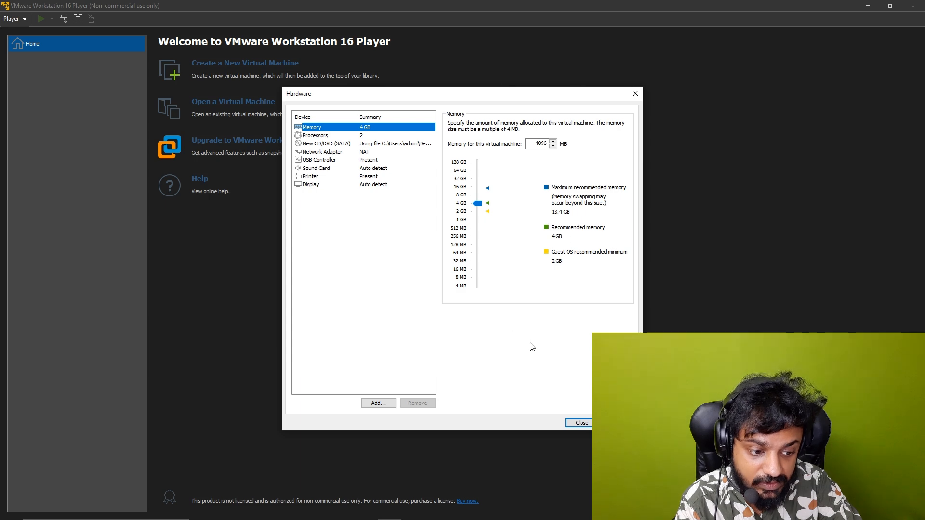
left_click(582, 423)
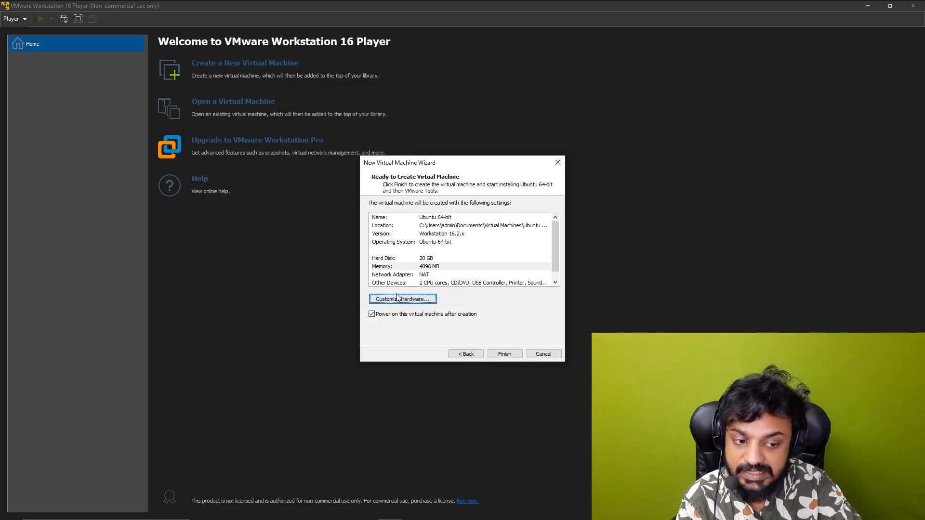
Review the virtual machine's processor, CD/DVD, network adapter and USB controller settings, keeping 2 processor cores and USB 2.0 compatibility.
left_click(399, 298)
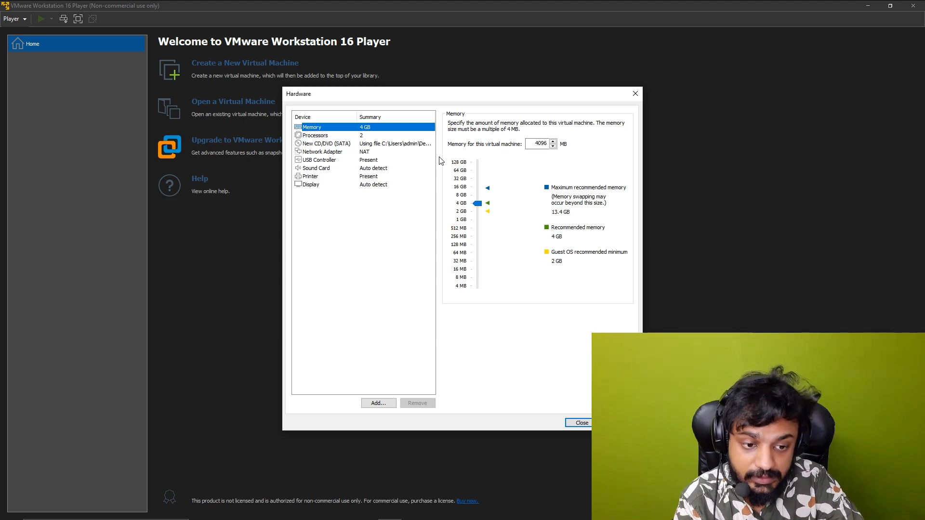
left_click(333, 135)
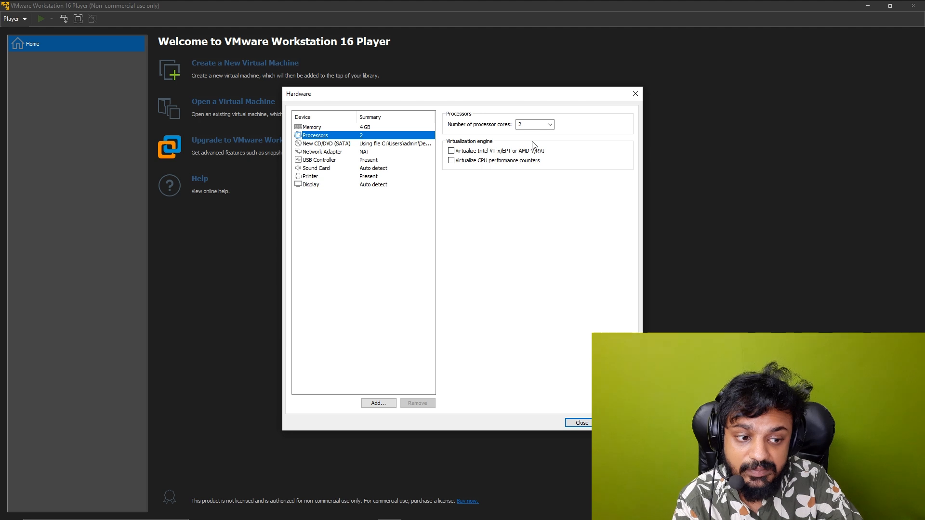
left_click(549, 124)
left_click(537, 221)
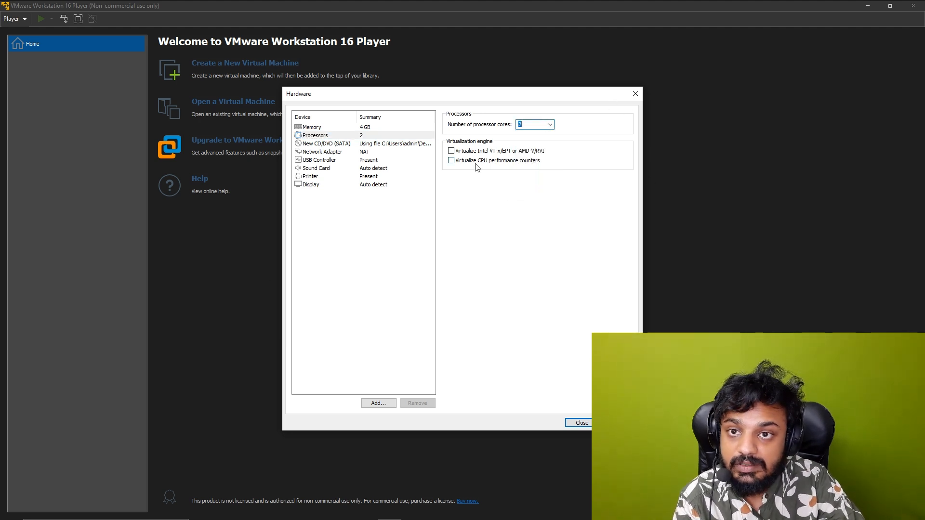
left_click(330, 144)
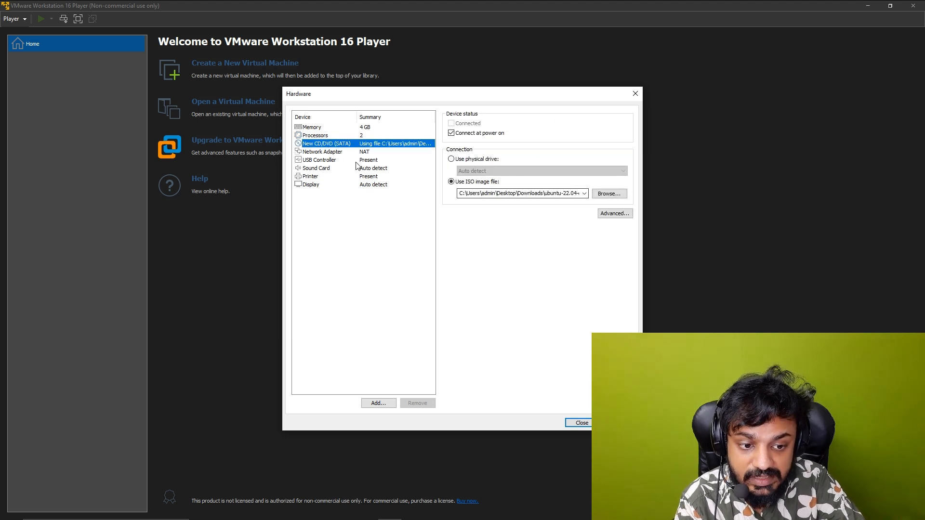
left_click(326, 151)
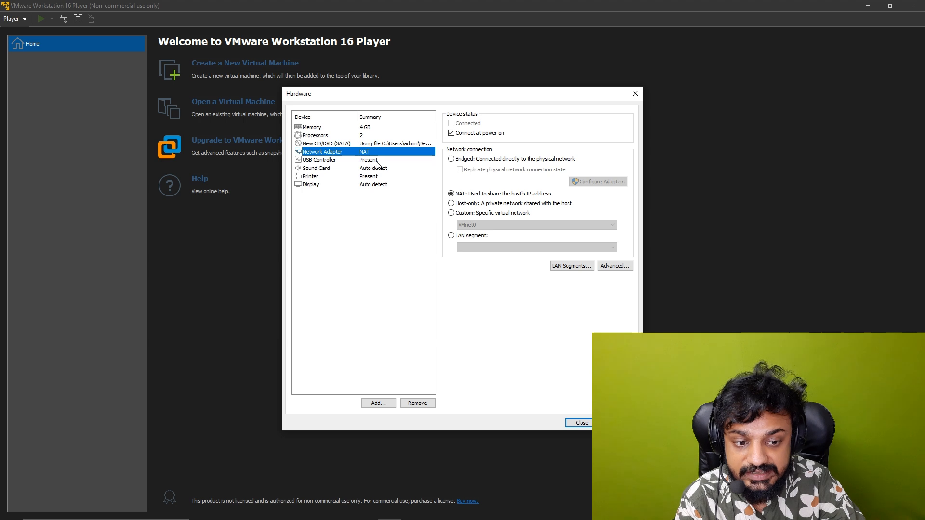
left_click(344, 160)
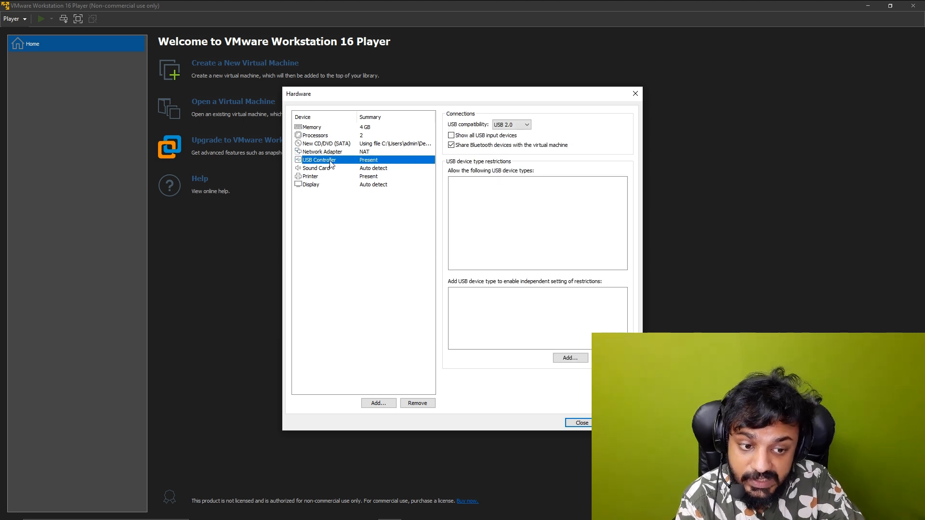
left_click(516, 125)
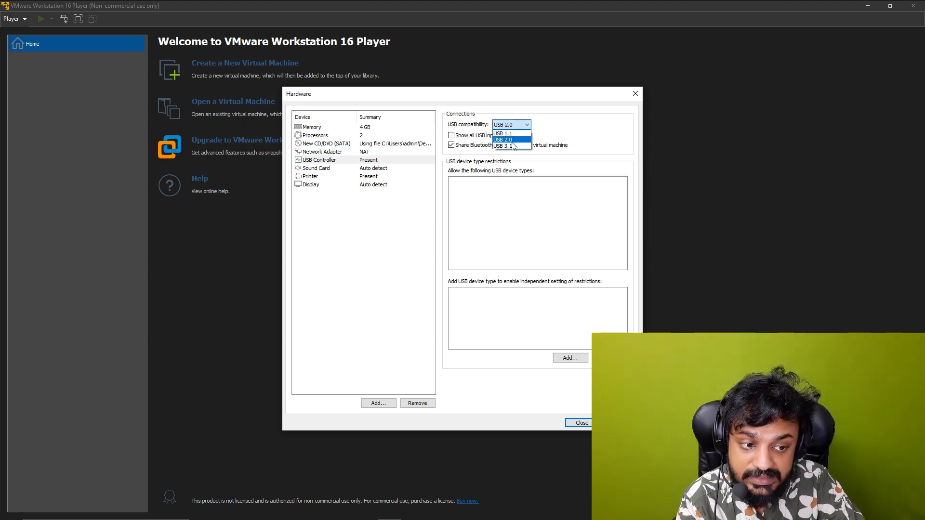
left_click(596, 133)
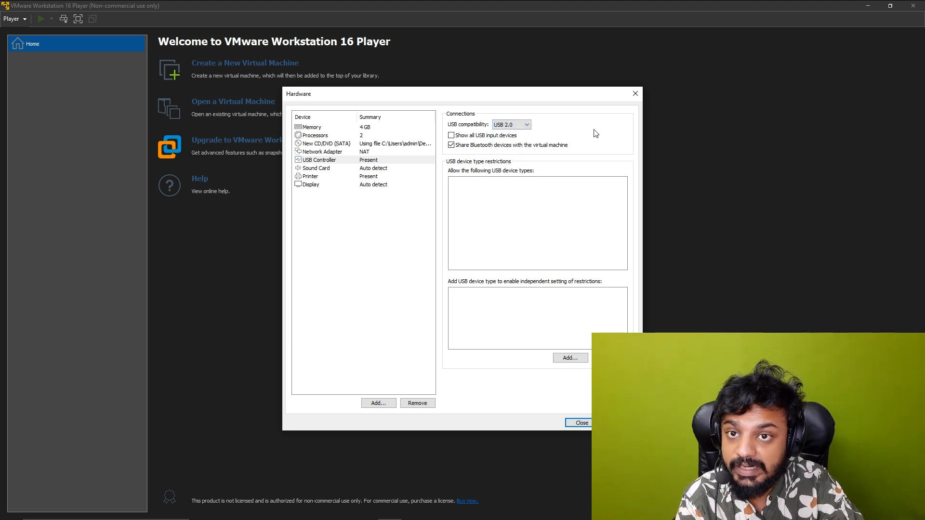
Review the sound card, printer and display settings of the virtual machine and return to the creation summary.
left_click(387, 170)
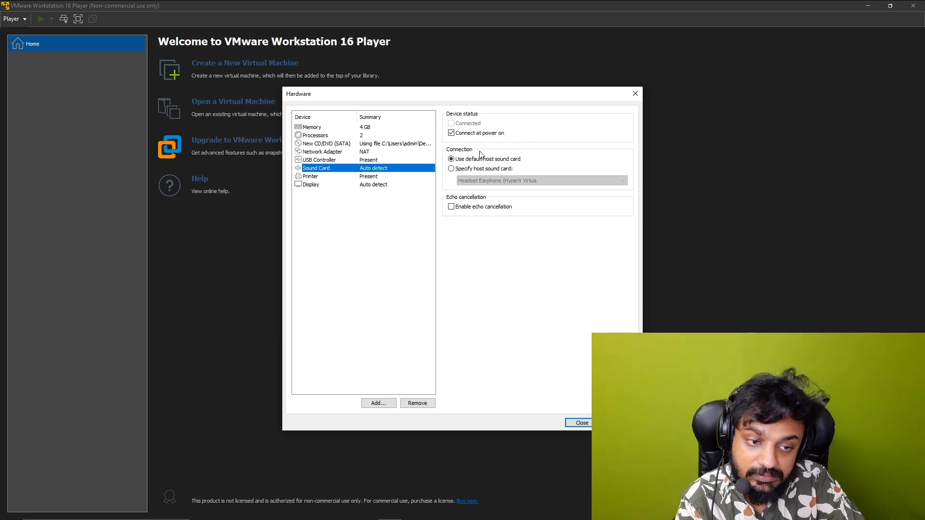
left_click(354, 177)
left_click(354, 194)
left_click(355, 185)
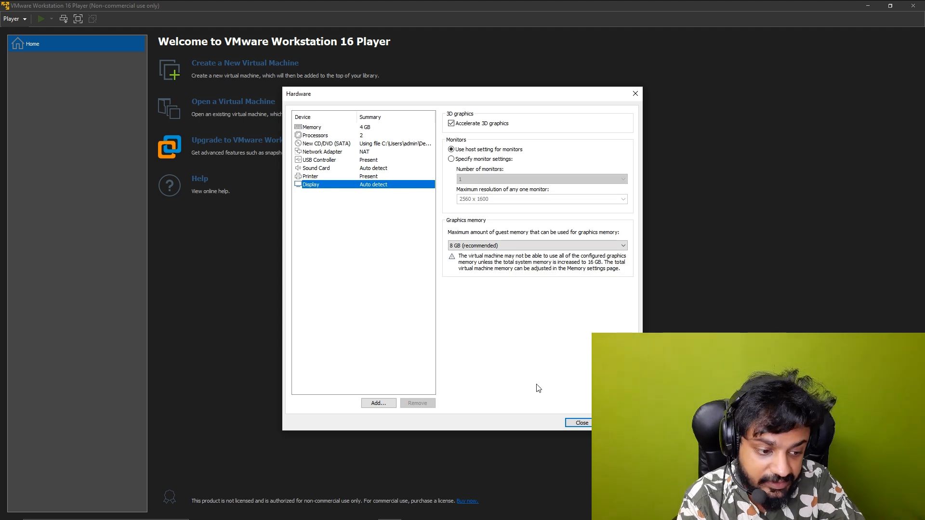
left_click(582, 423)
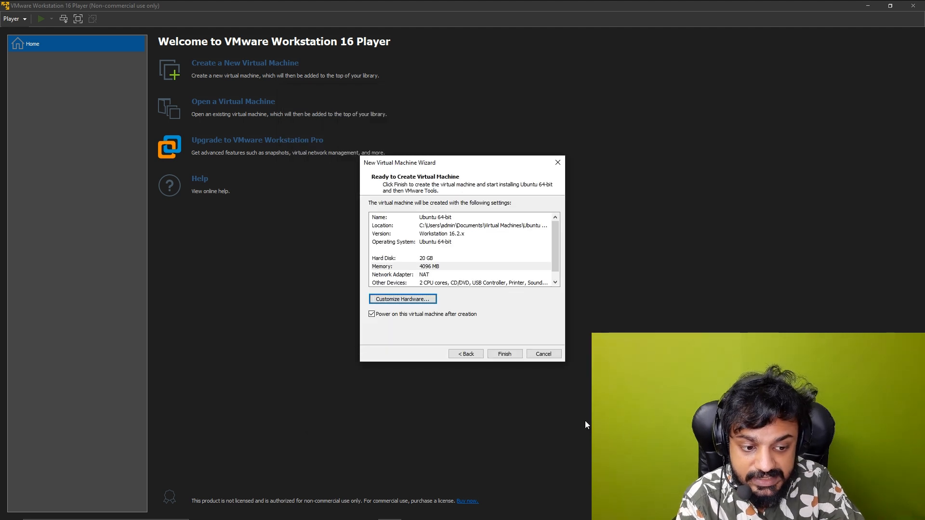
Create and power on the virtual machine, and dismiss the side channel mitigations hint with the option not to show it again.
left_click(505, 355)
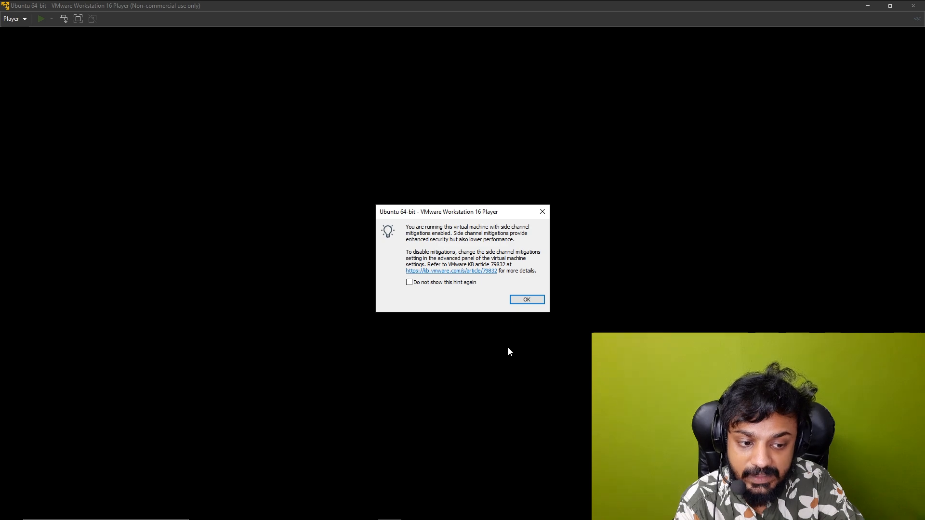
left_click_drag(516, 239, 438, 227)
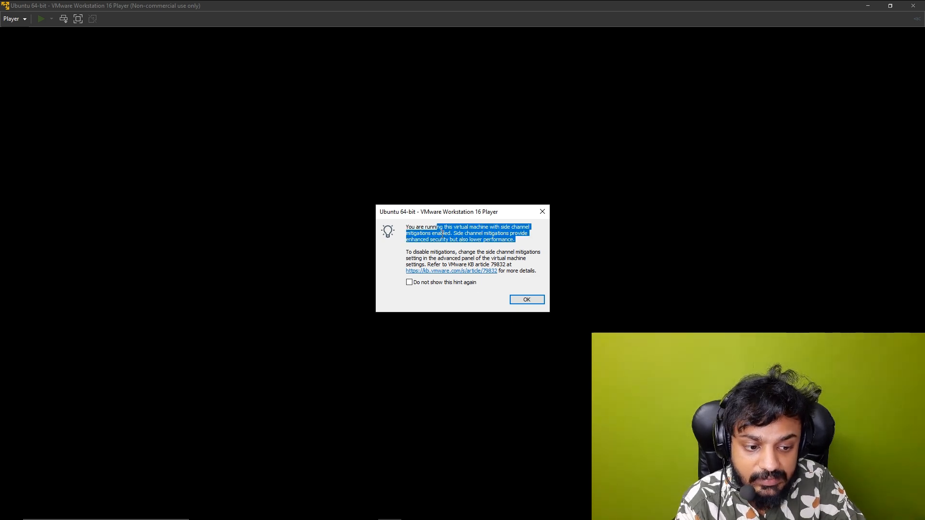
left_click(441, 230)
left_click_drag(439, 227, 516, 247)
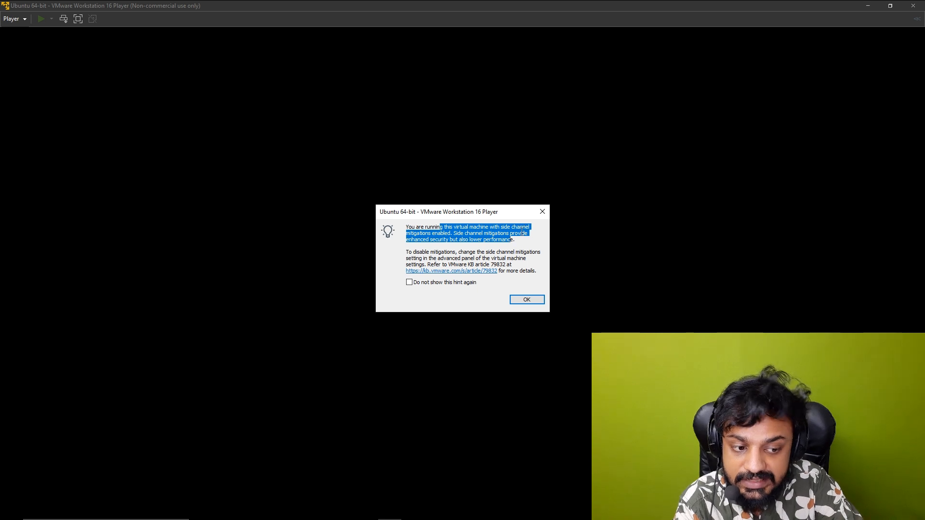
left_click(516, 248)
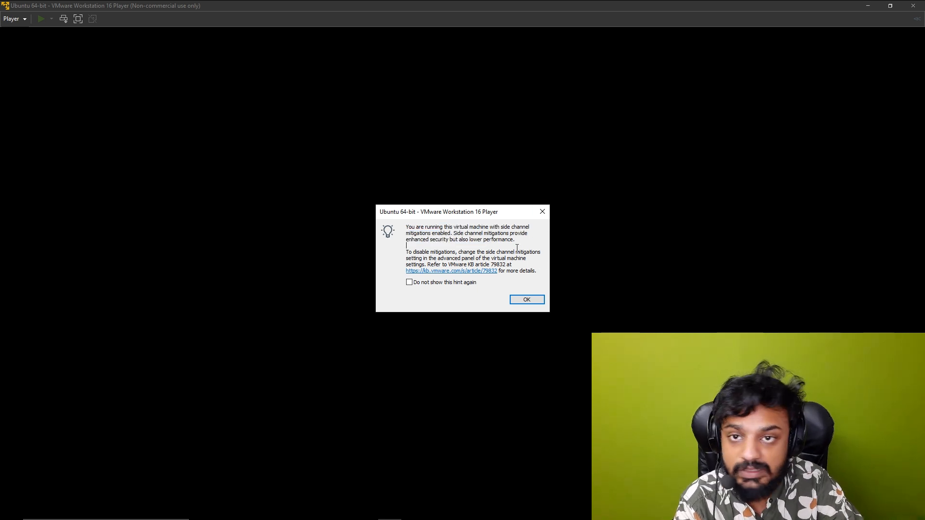
left_click(470, 284)
left_click(527, 299)
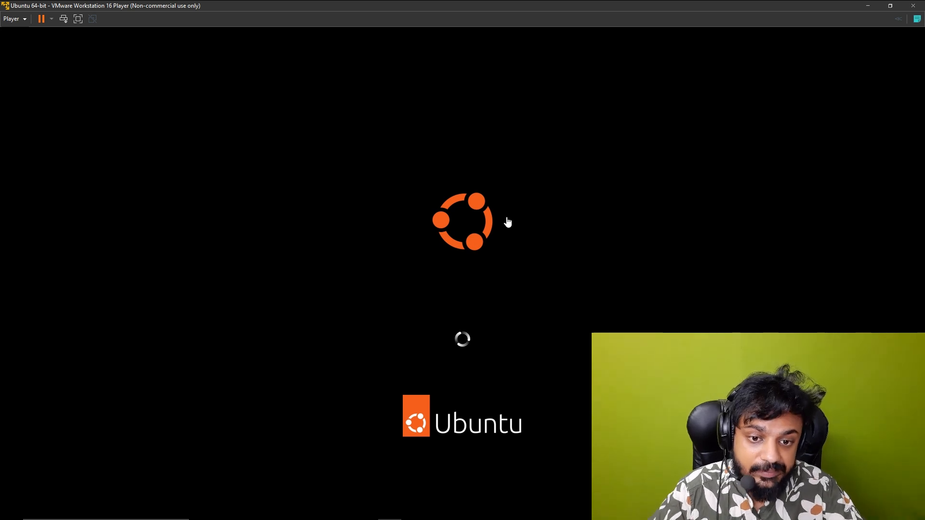
Show the virtual machine full screen and continue the Ubuntu installer with the English (US) keyboard layout.
left_click(78, 18)
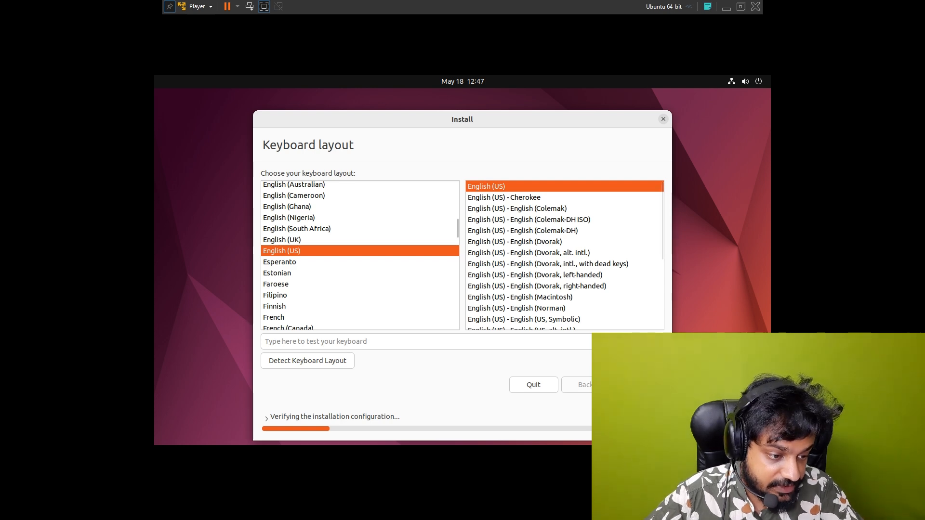
left_click(637, 385)
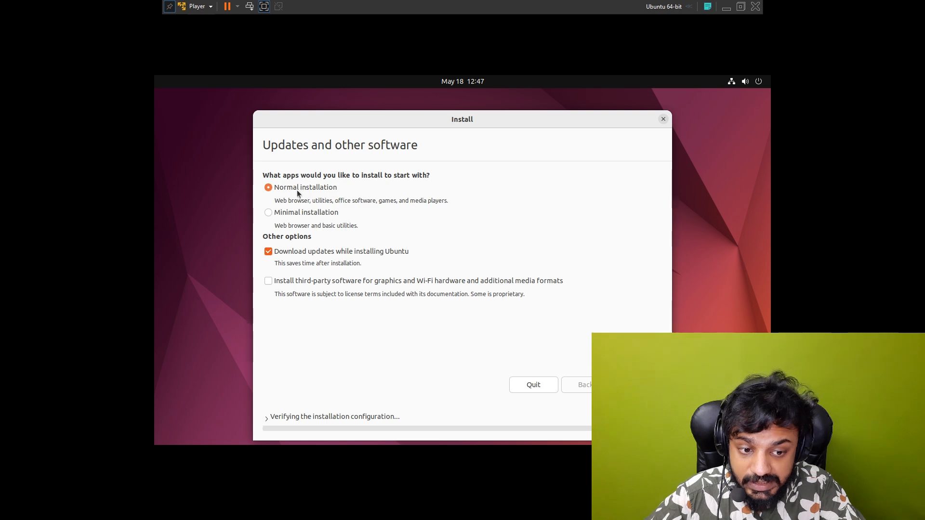
Keep Normal installation and Download updates while installing Ubuntu, and confirm writing the changes for Erase disk and install Ubuntu.
left_click_drag(280, 201, 436, 209)
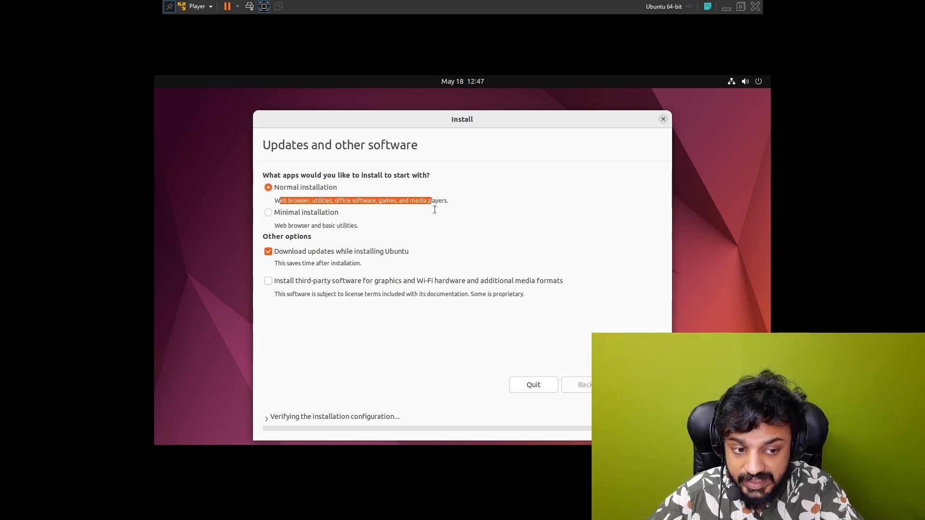
left_click(448, 206)
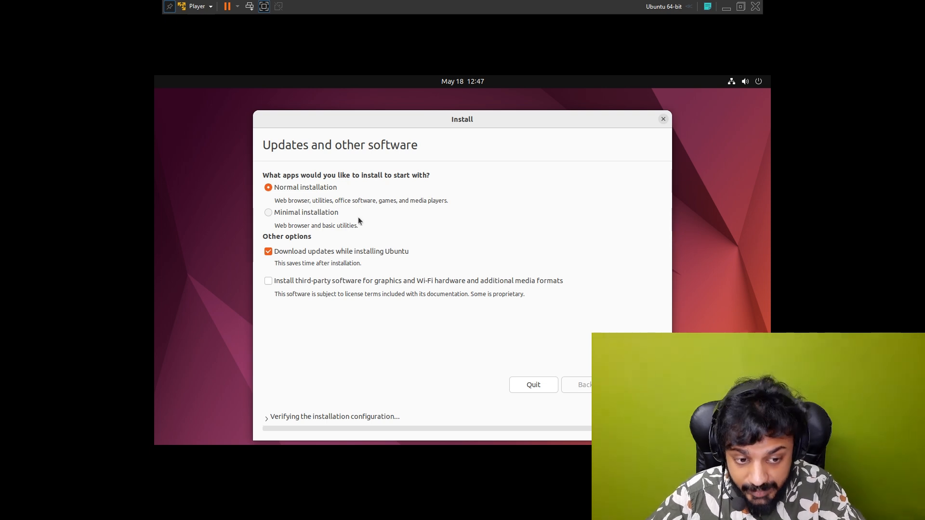
left_click(375, 253)
left_click(274, 250)
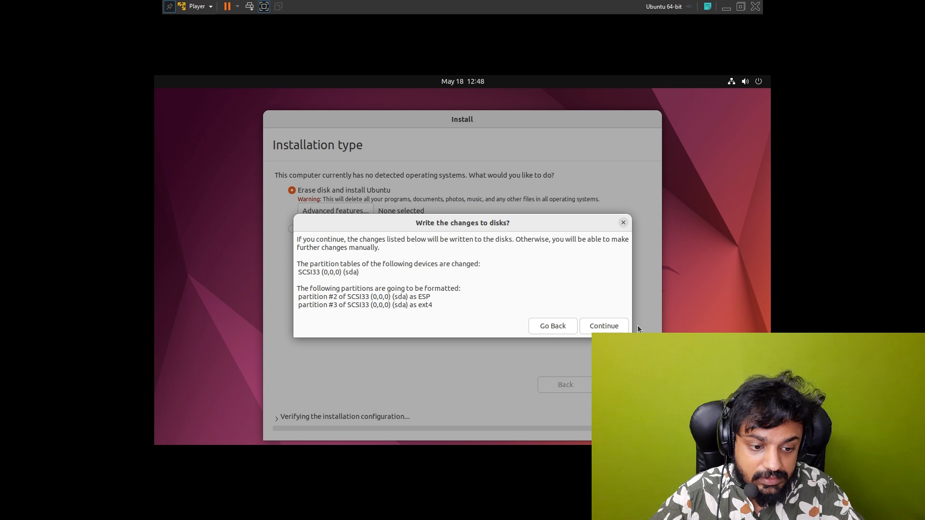
left_click(618, 331)
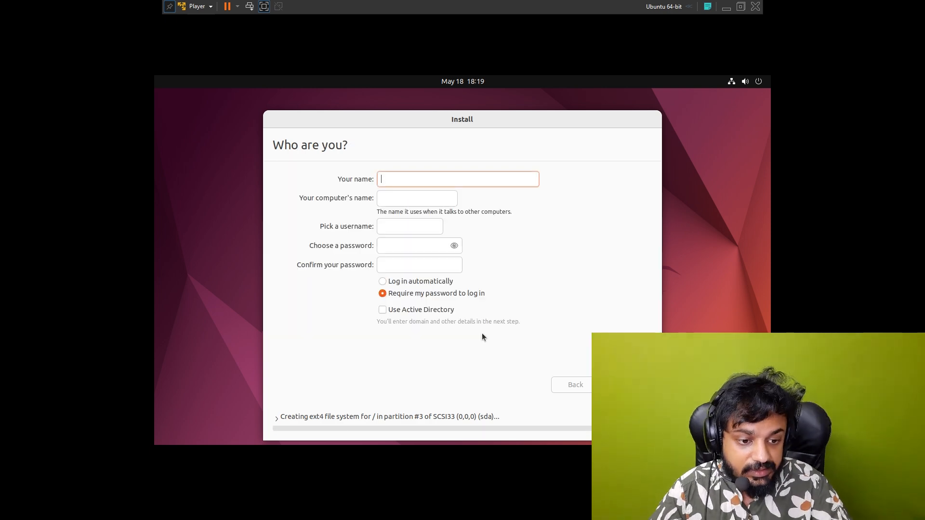
Fill in the installer's account form with the full name, the computer's name and the username.
type("Apoorv")
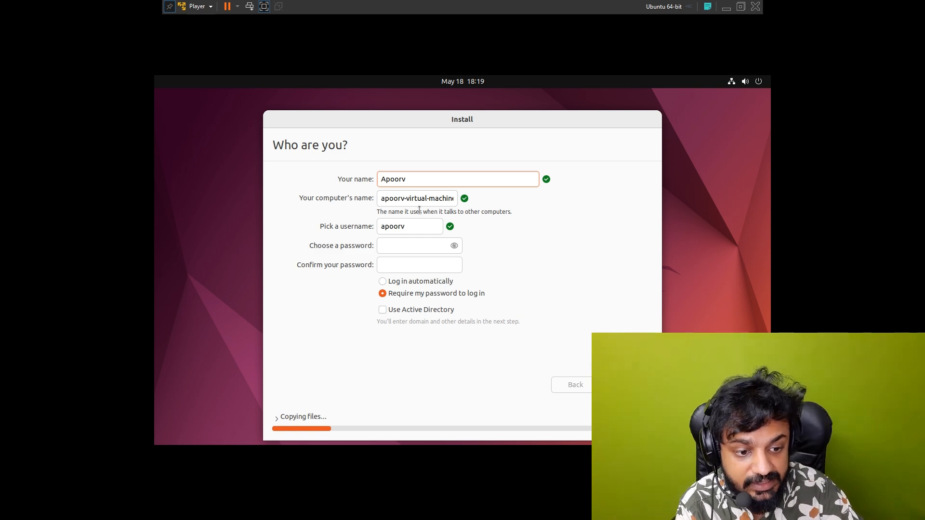
type(" Goyal")
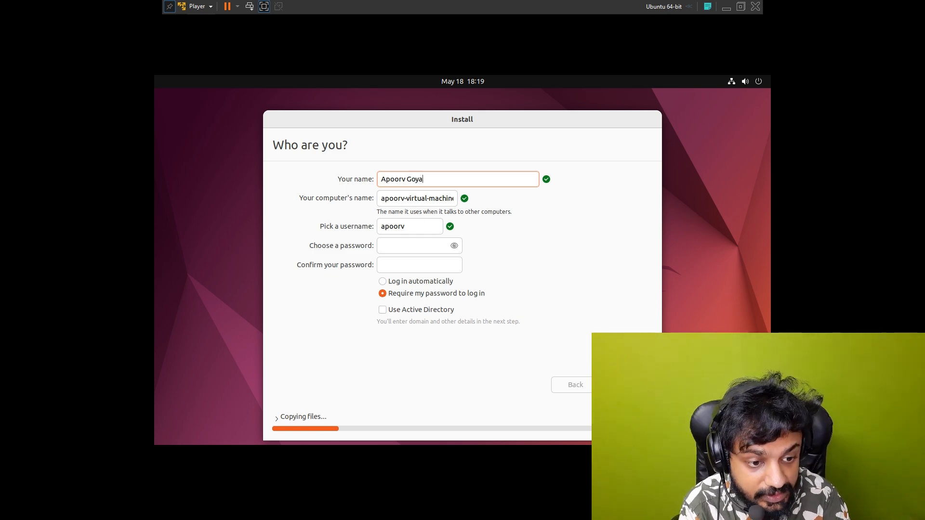
key("Tab")
type("ap")
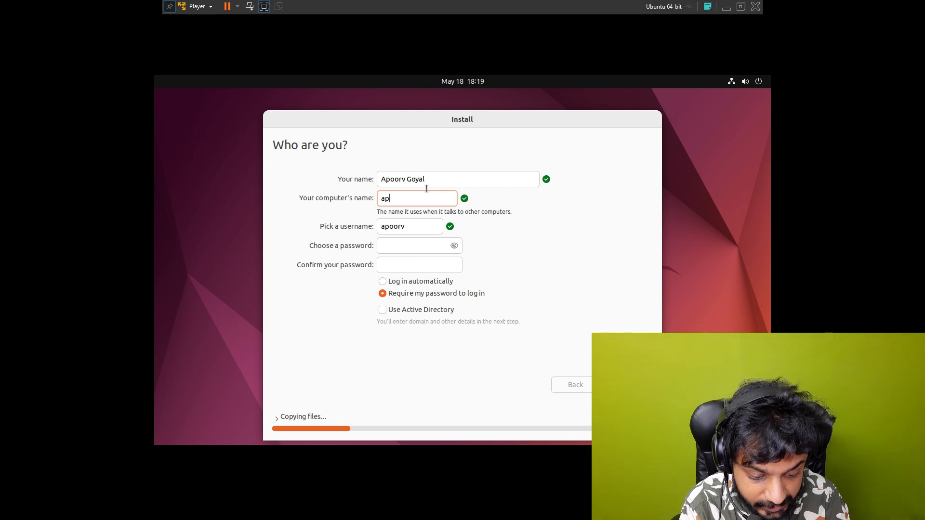
type("oor")
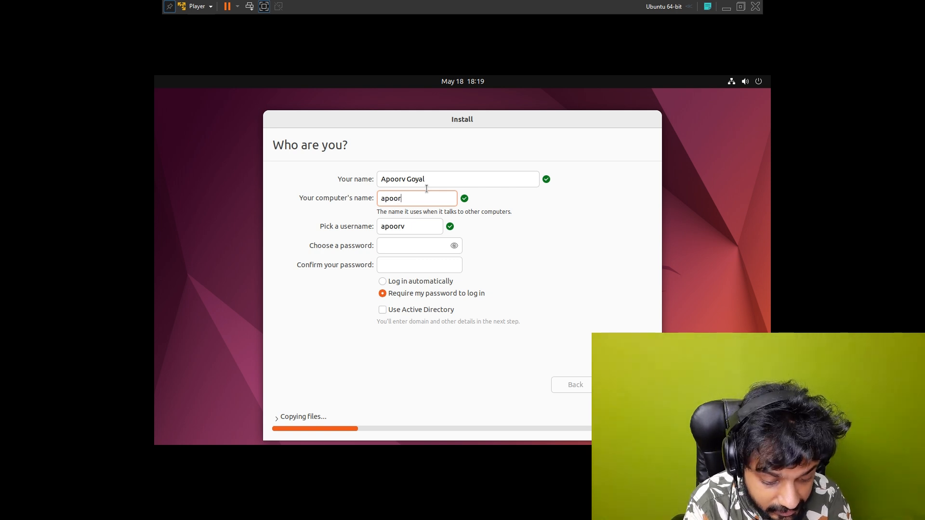
type("vtwts")
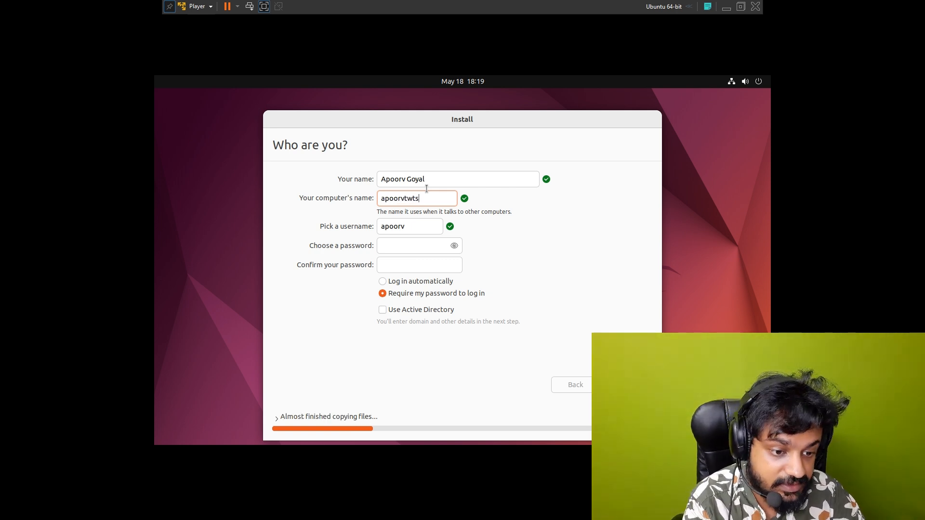
key("Tab")
type("apoorvt")
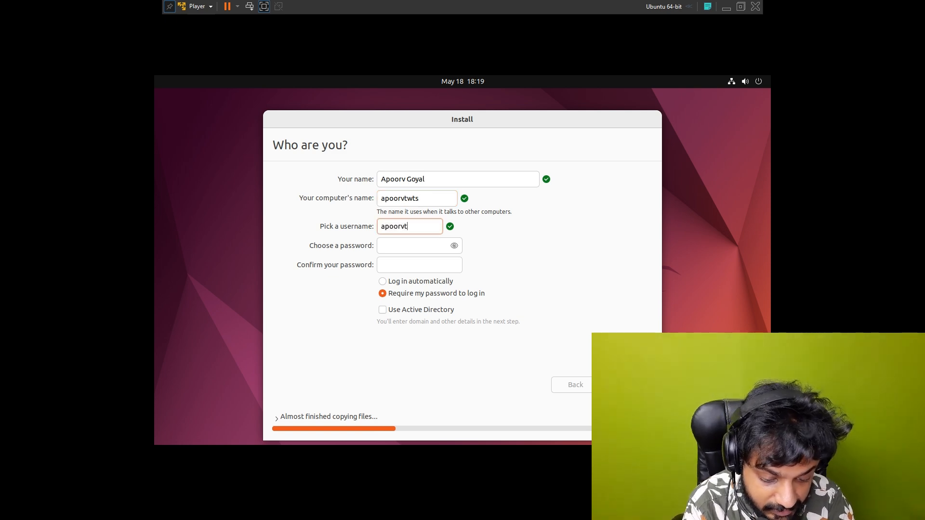
type("wts")
Enter and confirm the account password, keep Require my password to log in, and continue the installation to its completion.
key("Tab")
type("*****")
key("Tab")
type("***")
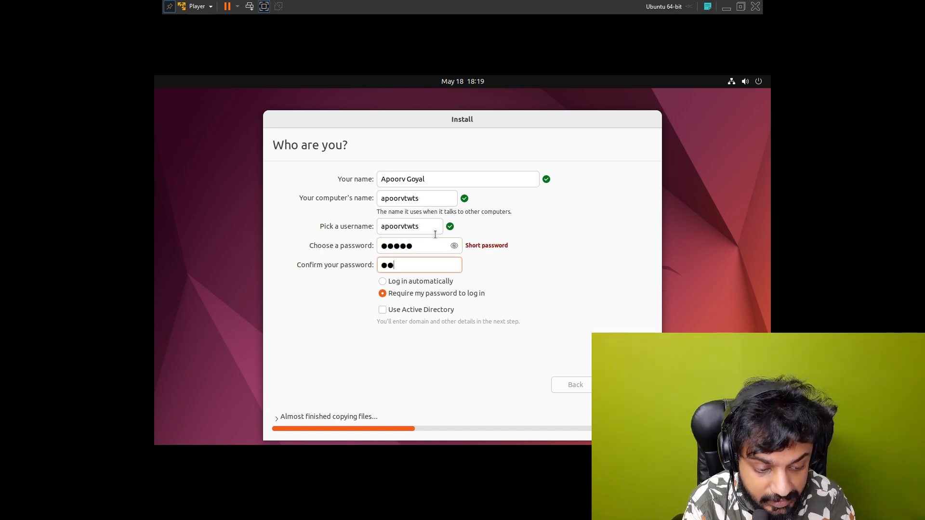
key("BackSpace")
key("BackSpace")
key("BackSpace")
type("*****")
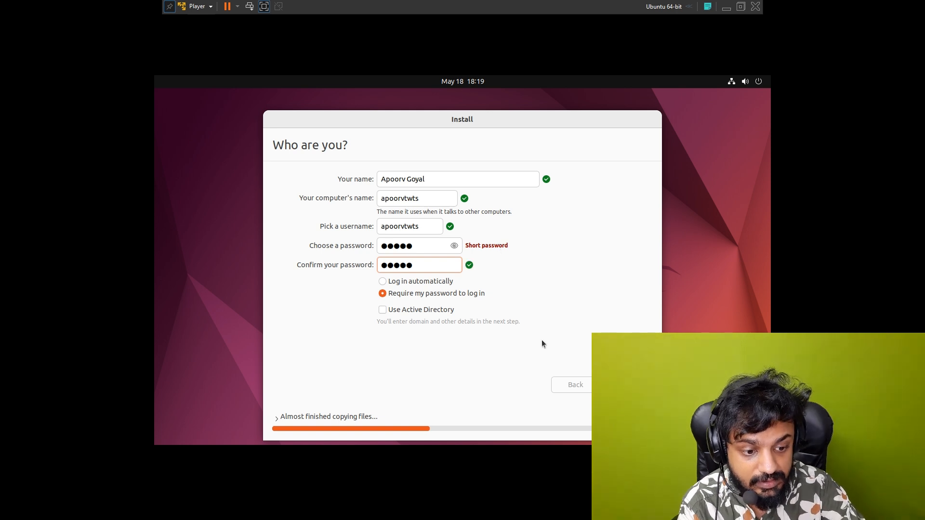
left_click(432, 284)
left_click(431, 292)
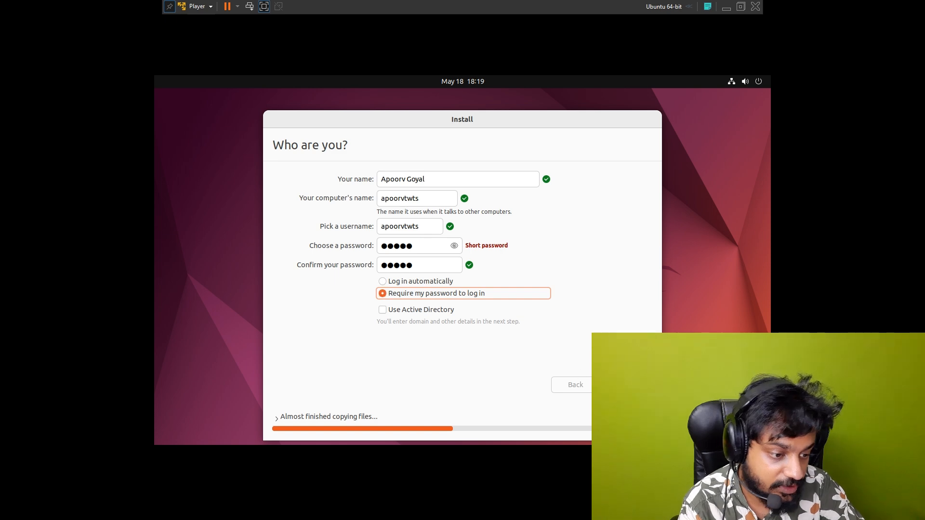
left_click(628, 384)
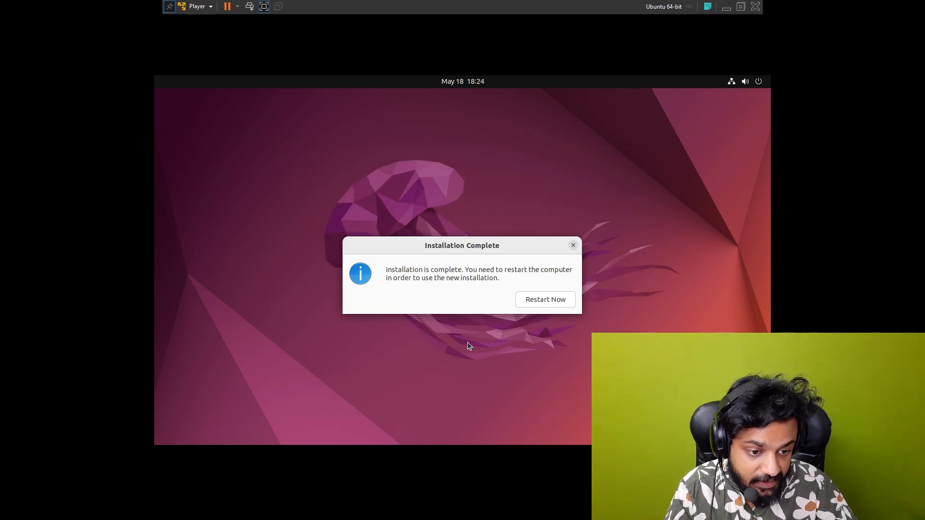
Restart the virtual machine and log in to the new Ubuntu account with the account password.
left_click(552, 304)
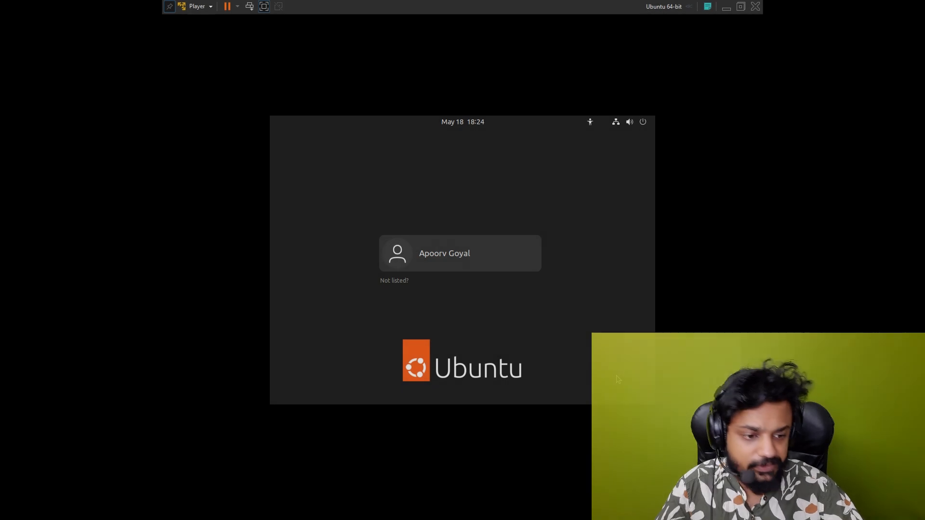
left_click(419, 255)
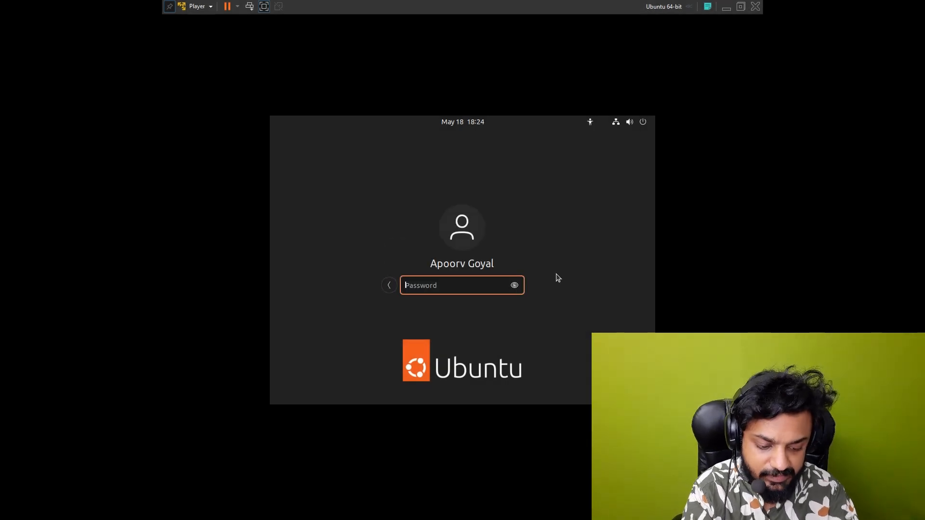
type("******")
key("Return")
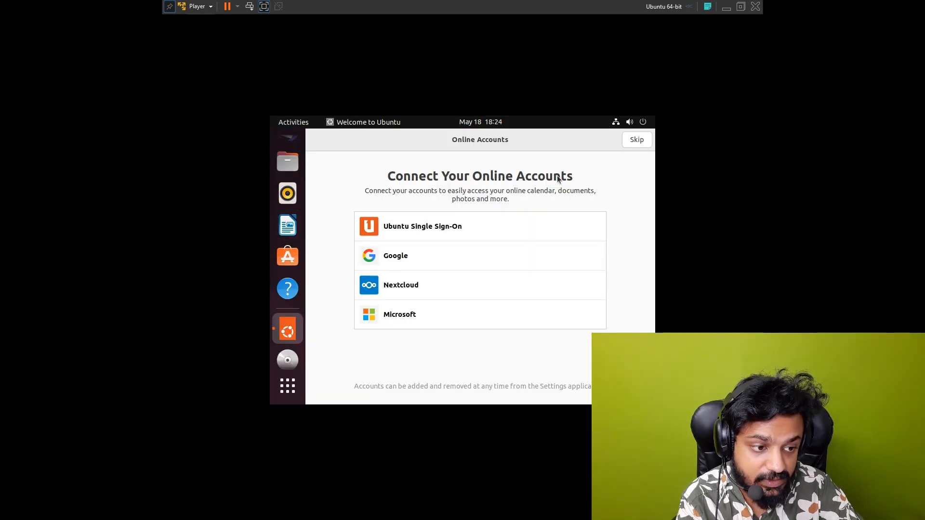
Finish the Ubuntu welcome setup, skipping online accounts, choosing No, don't send system info, and leaving Location Services off.
left_click(648, 141)
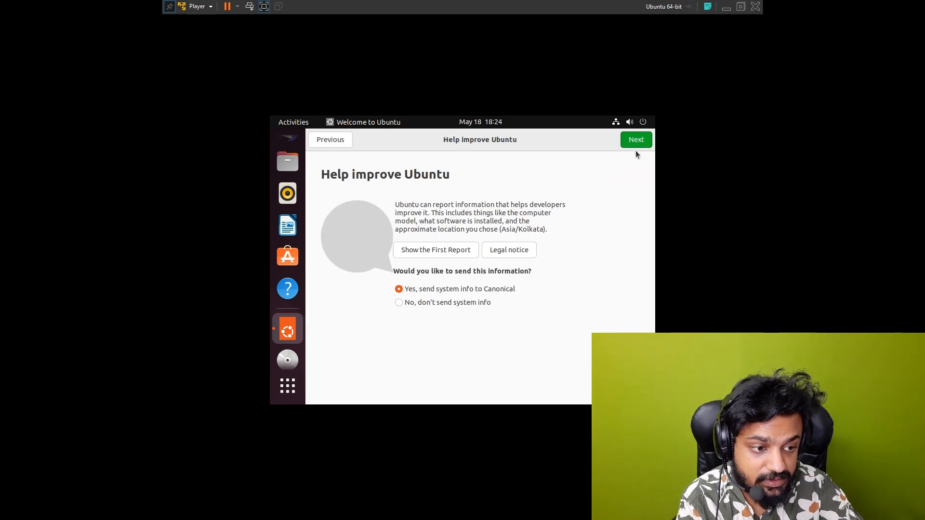
left_click(348, 140)
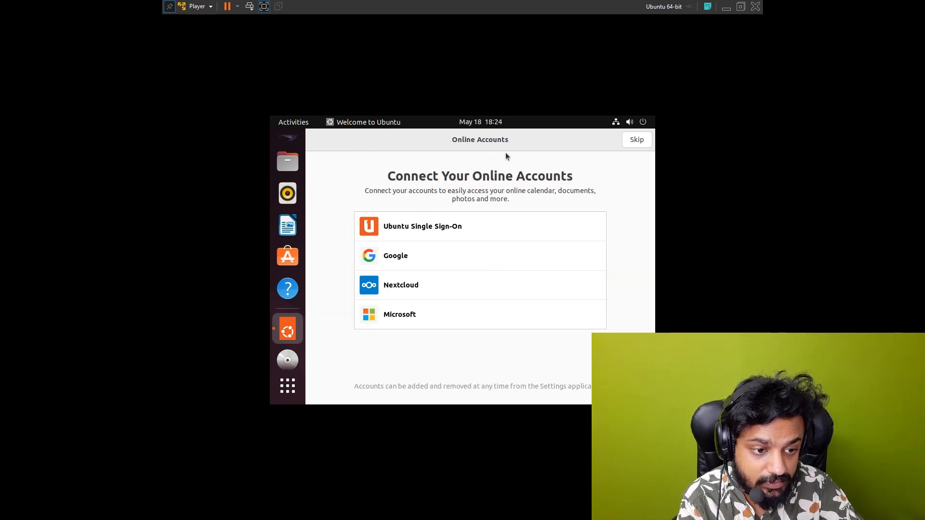
left_click(644, 140)
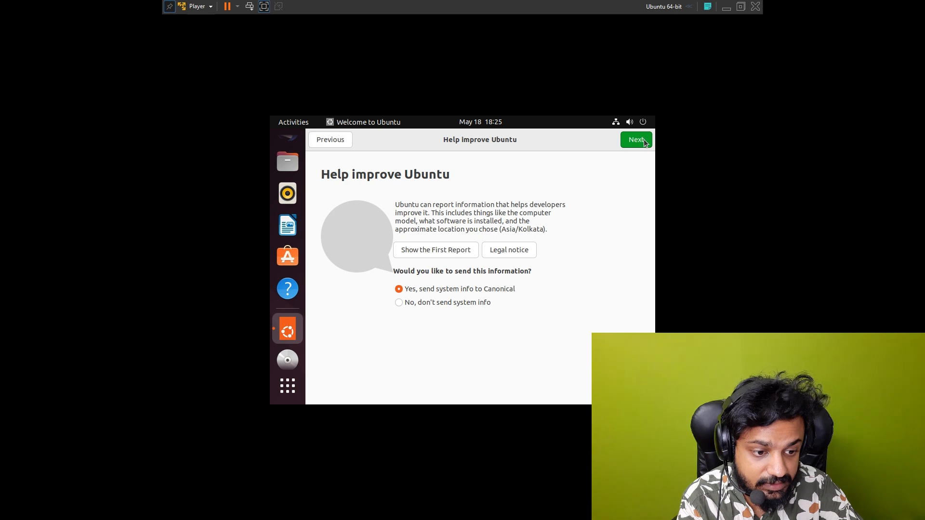
left_click(645, 141)
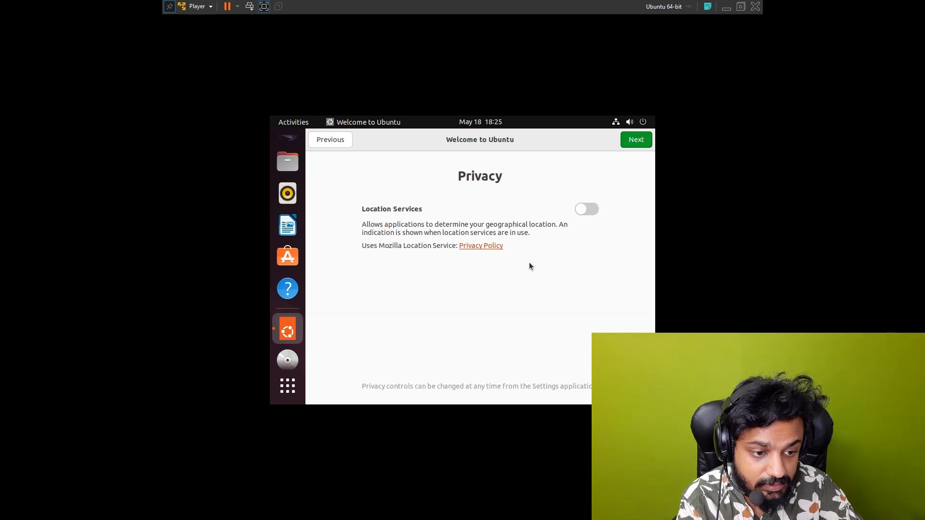
left_click(331, 139)
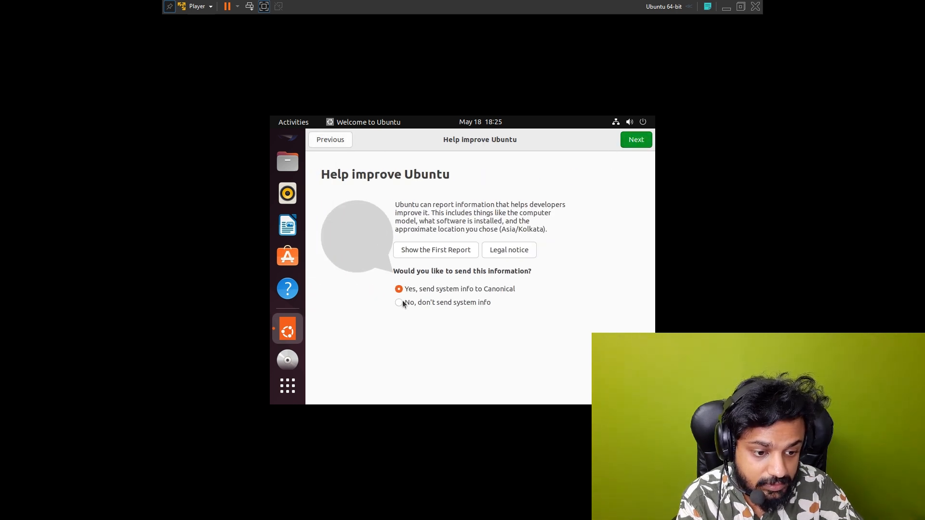
left_click(406, 304)
left_click(646, 143)
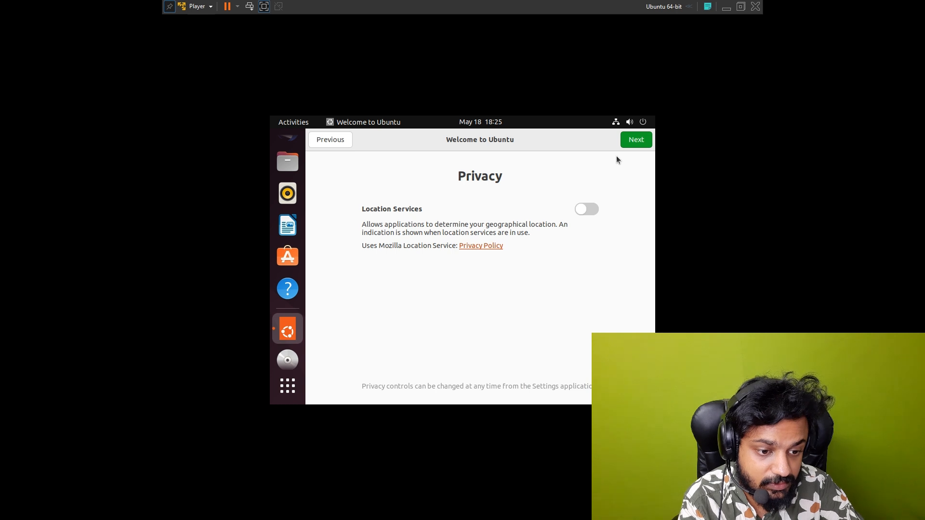
left_click(636, 139)
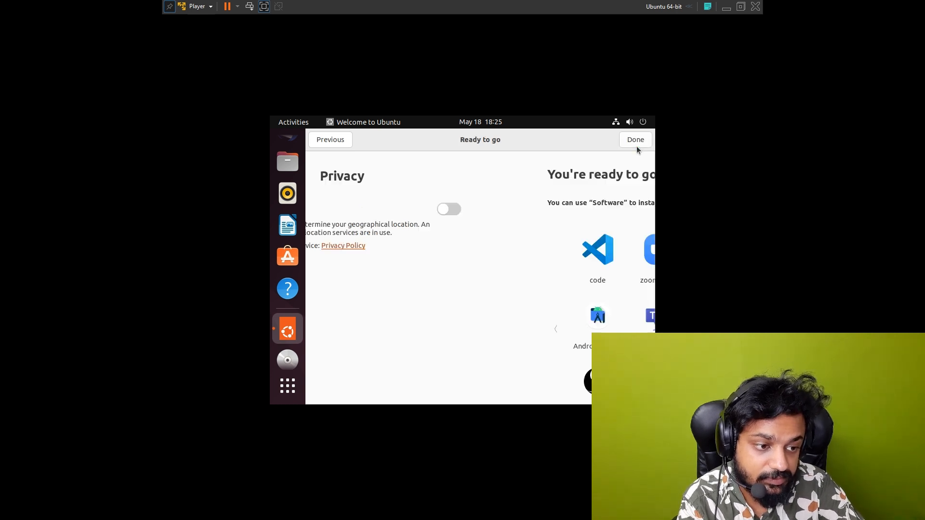
left_click(637, 146)
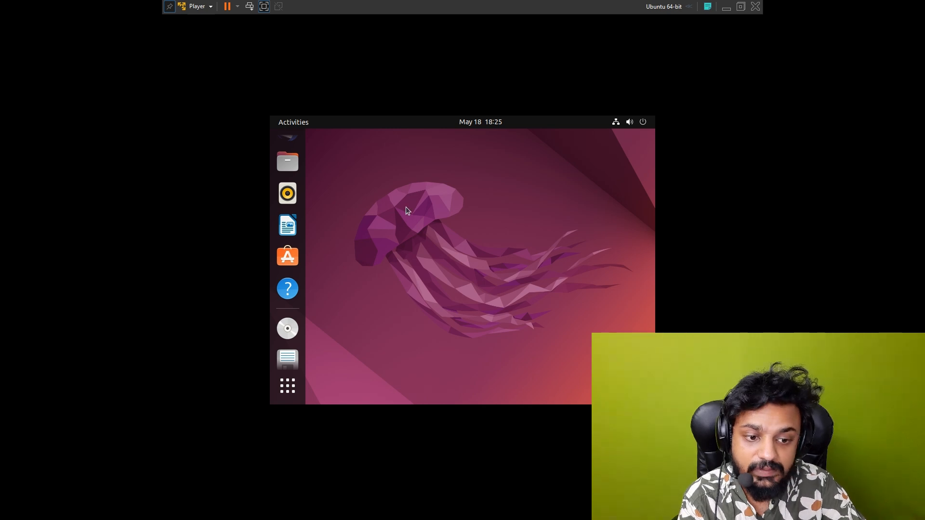
Toggle the virtual machine out of and back into full-screen mode so the Ubuntu desktop fills the screen.
left_click(264, 7)
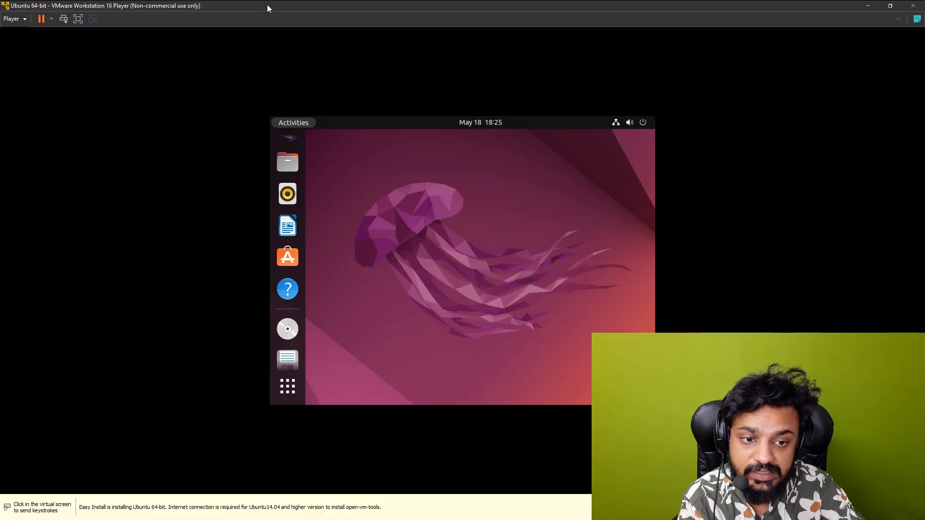
left_click(79, 19)
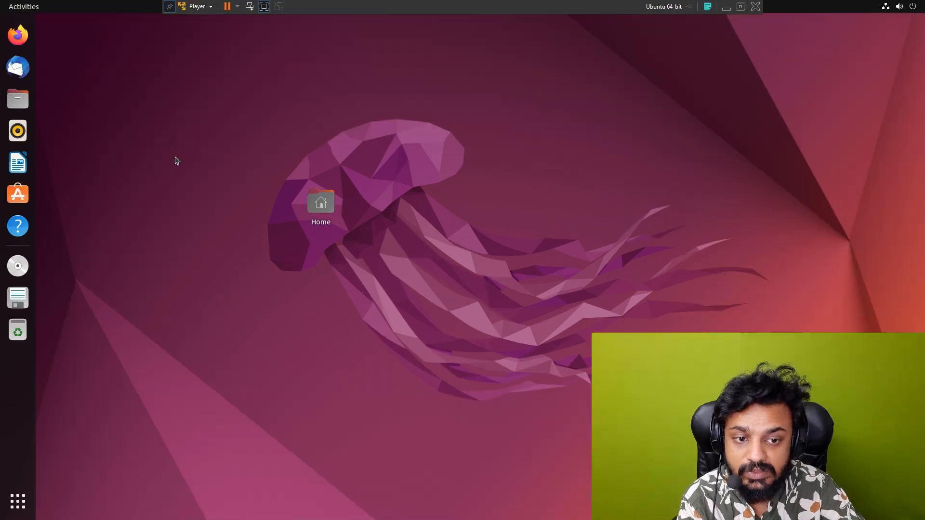
left_click(264, 7)
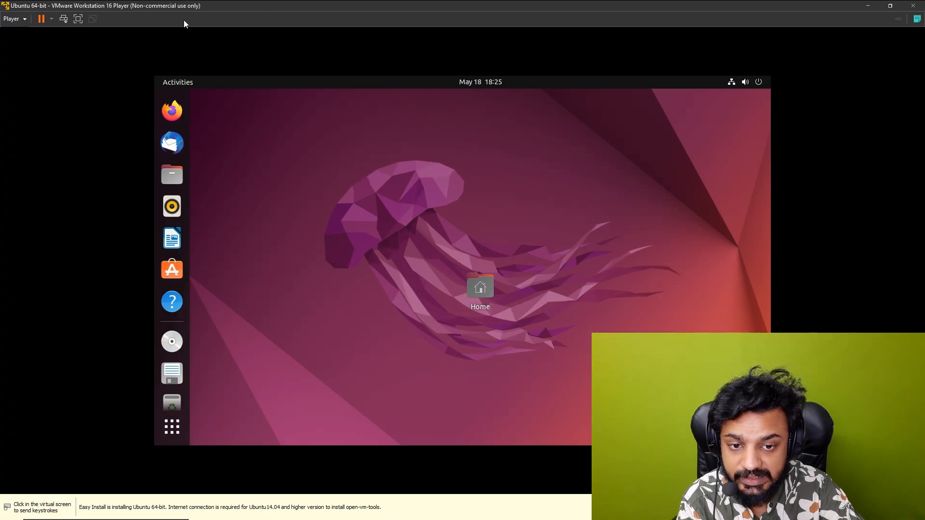
left_click(78, 20)
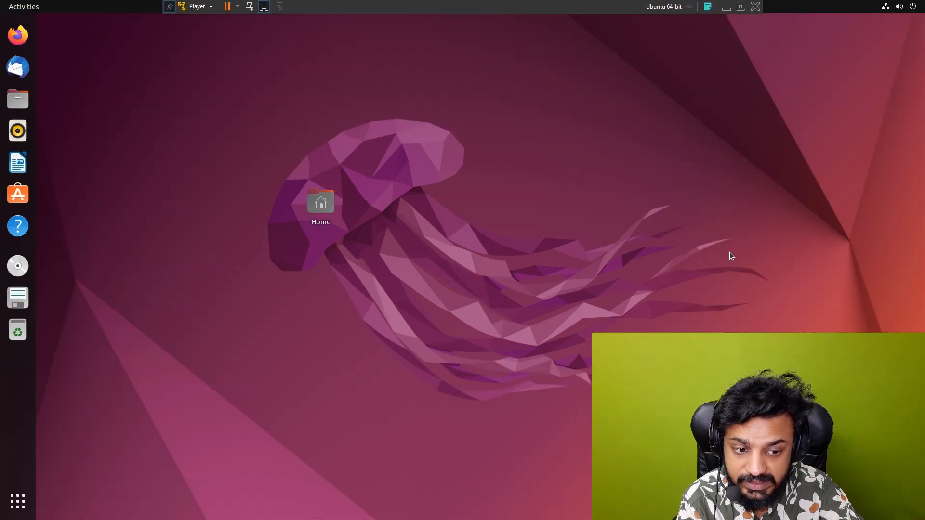
right_click(458, 97)
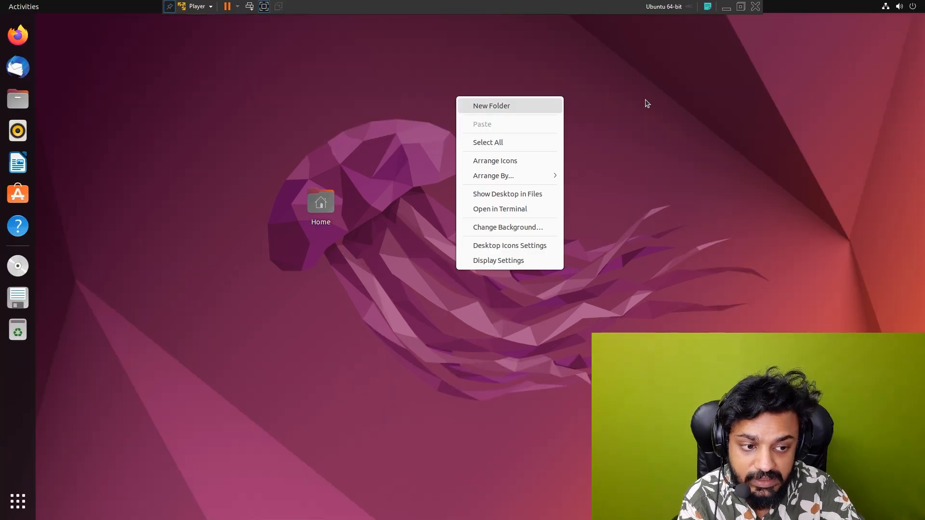
left_click(755, 108)
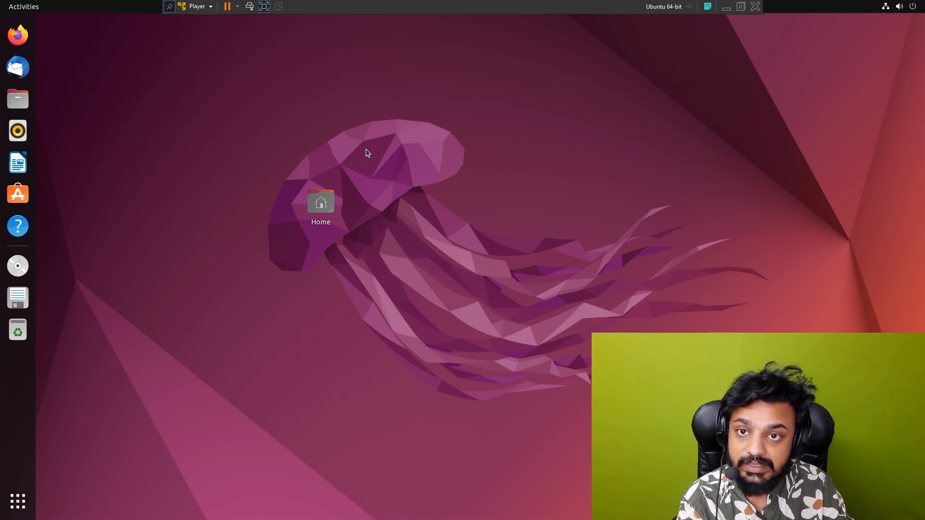
key("super")
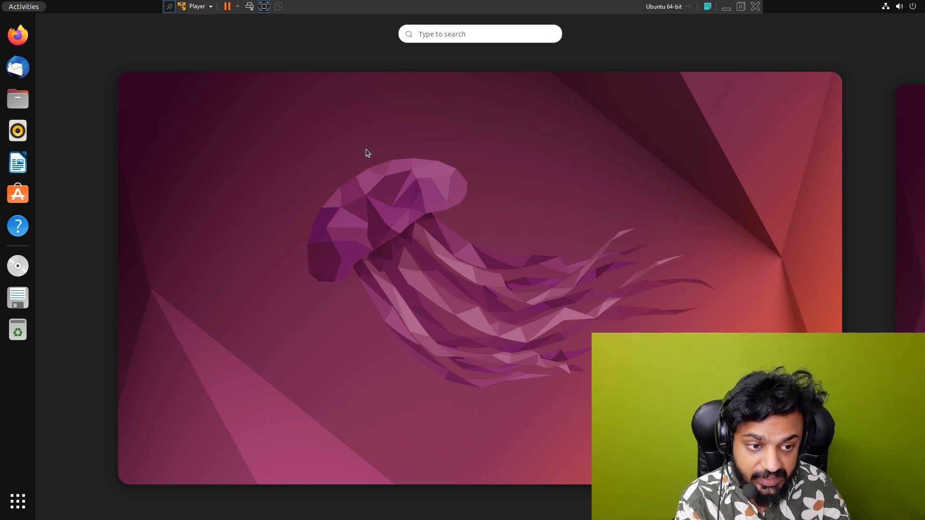
key("super")
key("super")
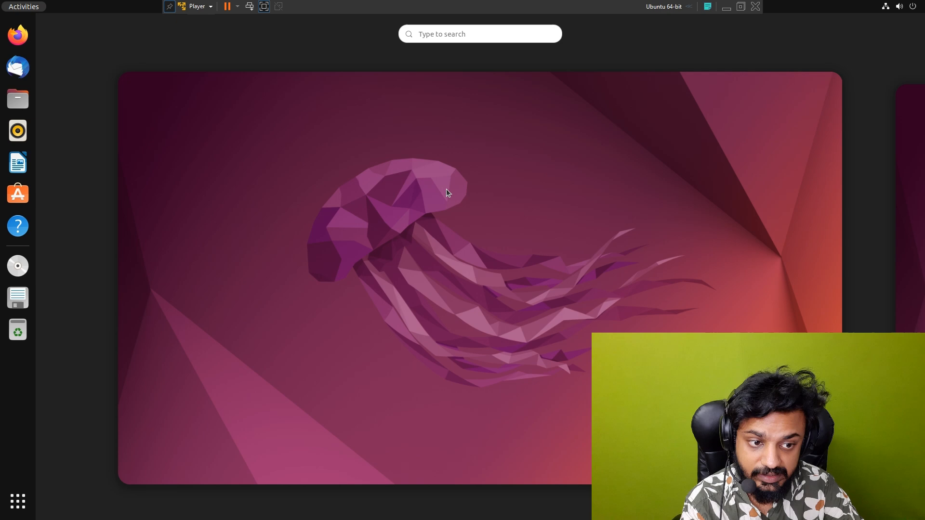
left_click(446, 201)
Search Ubuntu's applications for "term", launch Terminal, move its window away from the desktop corner, and close it.
key("super")
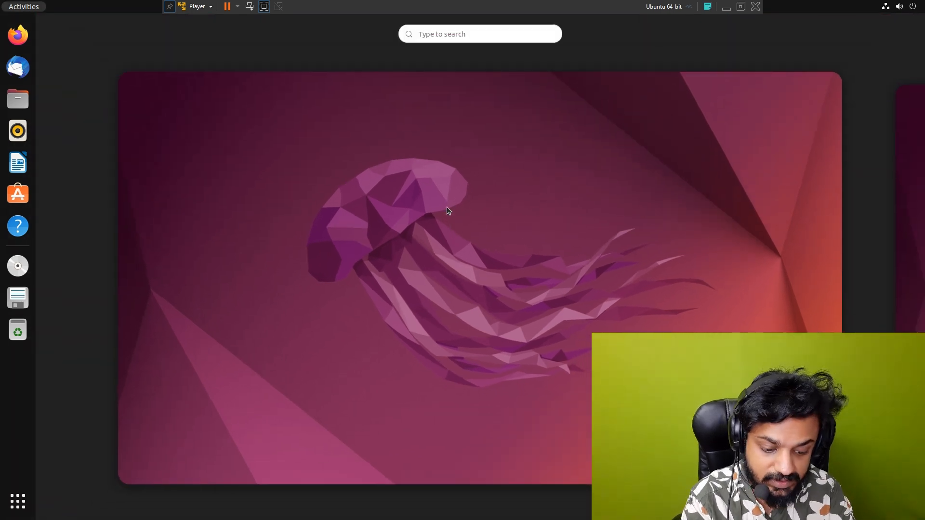
type("term")
key("Return")
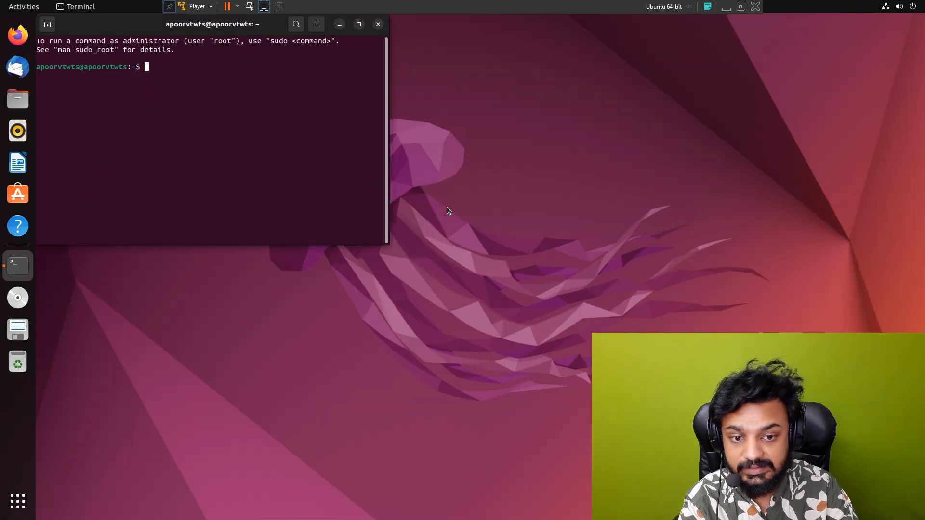
left_click_drag(94, 29, 204, 71)
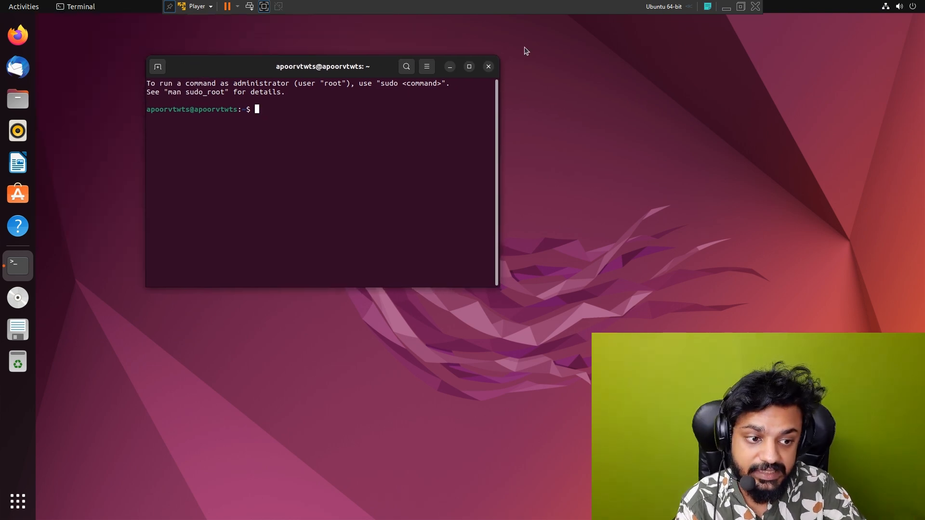
left_click(488, 67)
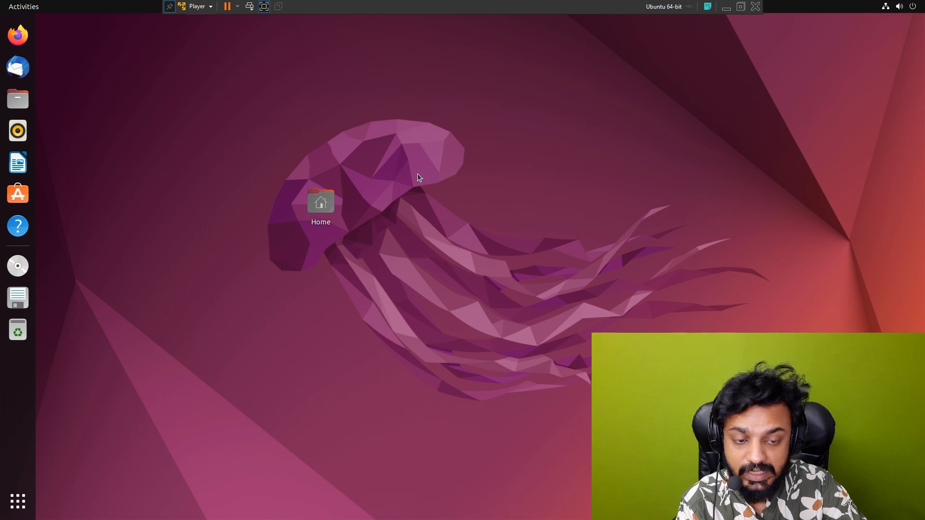
Leave full-screen mode and postpone the Ubuntu software updates with Remind Me Later, keeping the virtual machine running.
left_click(264, 6)
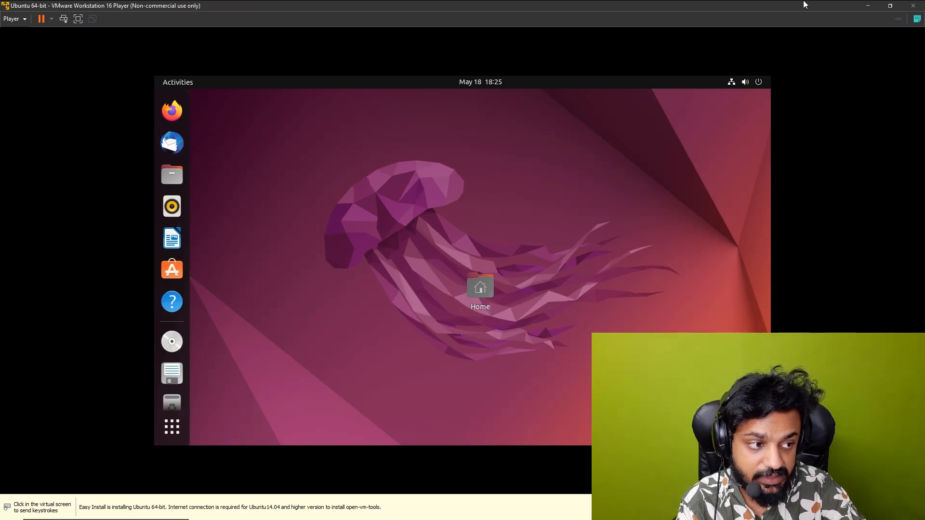
left_click(912, 7)
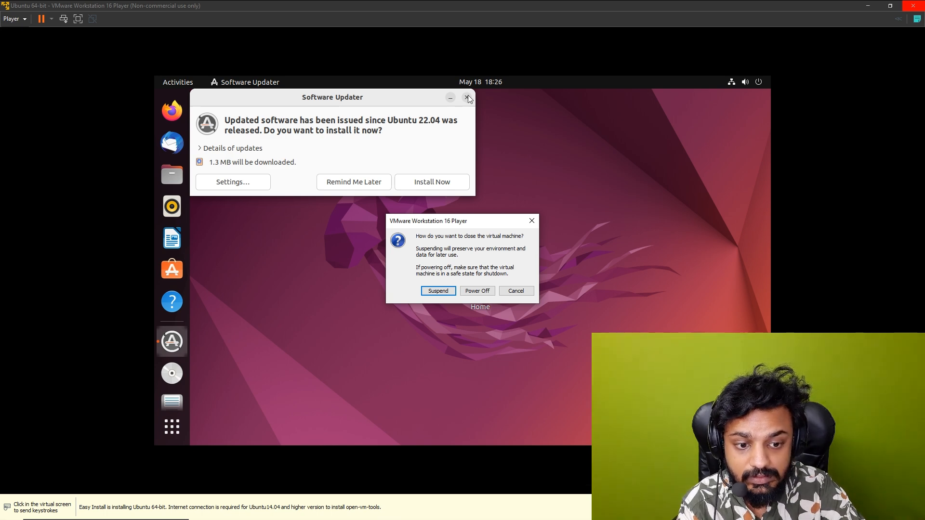
left_click(346, 186)
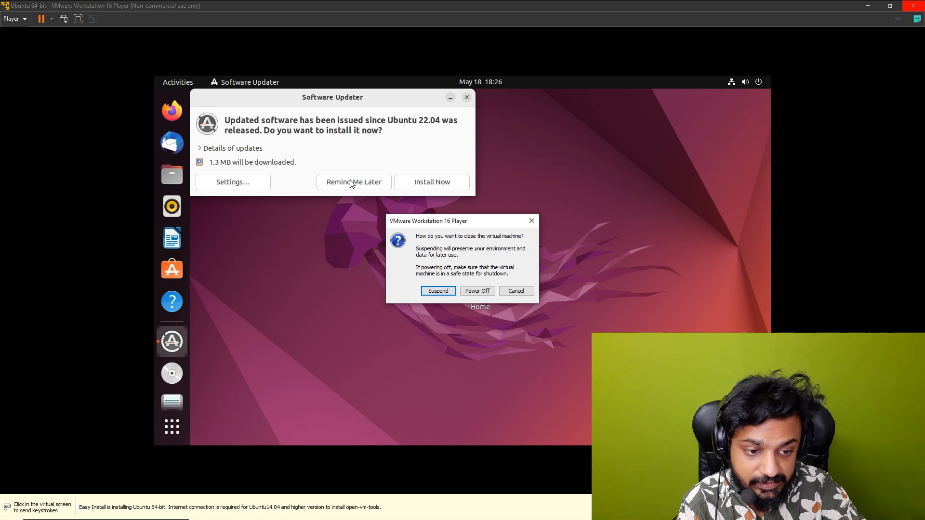
left_click(515, 291)
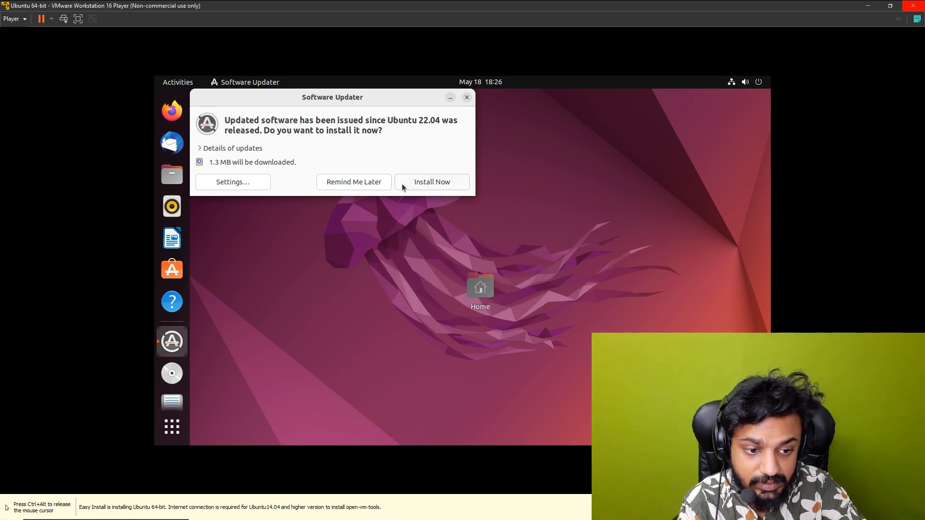
left_click(376, 186)
Power off the virtual machine from within Ubuntu, dismissing the removable devices hint and closing the player.
left_click(761, 85)
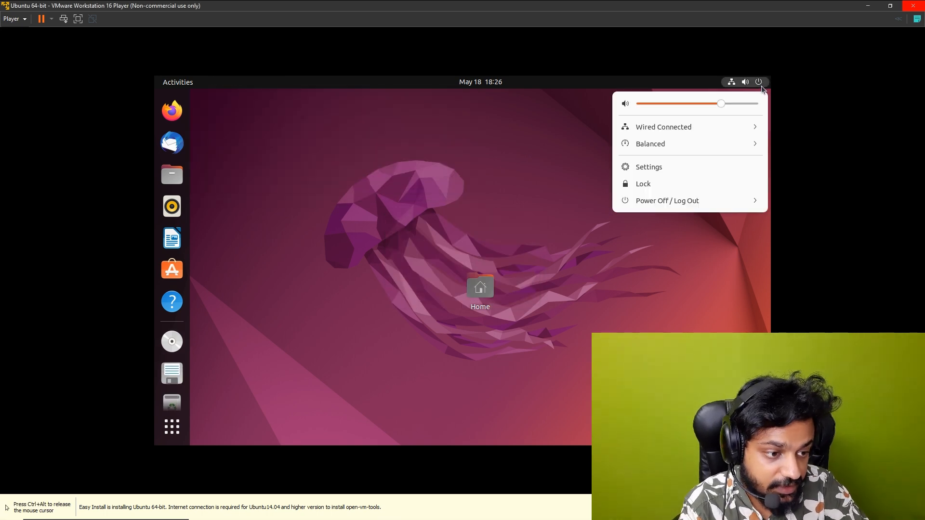
left_click(664, 202)
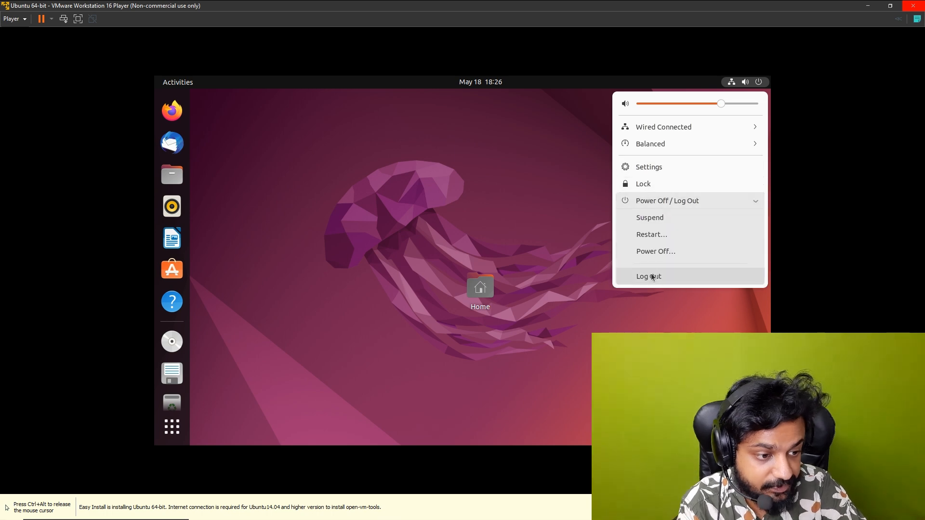
left_click(656, 251)
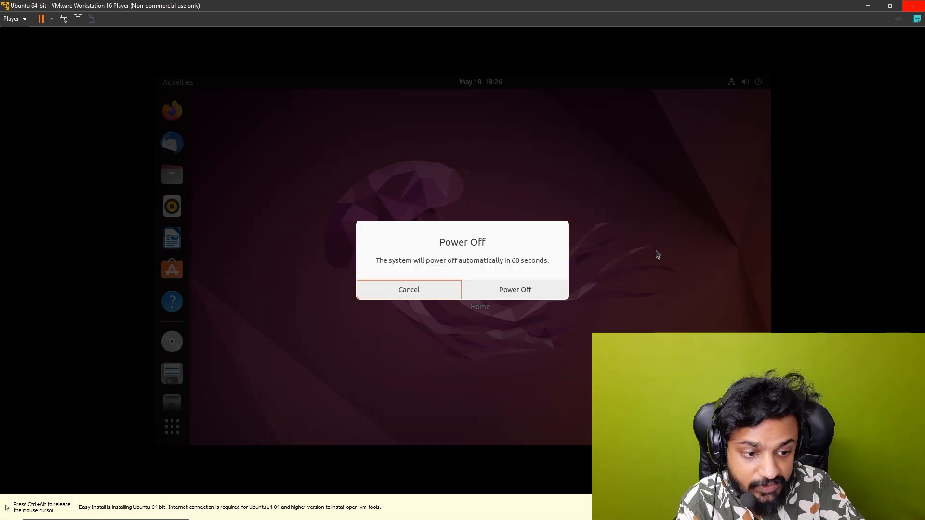
left_click(538, 295)
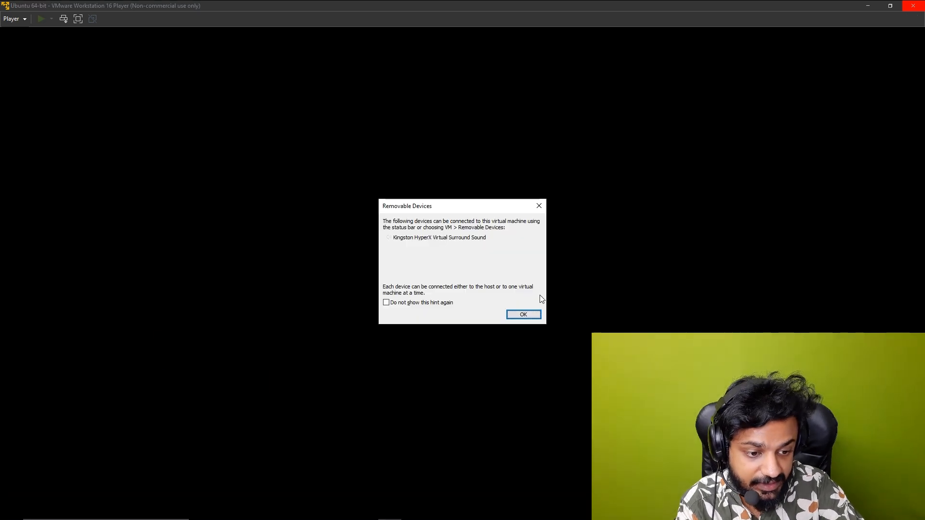
left_click(523, 315)
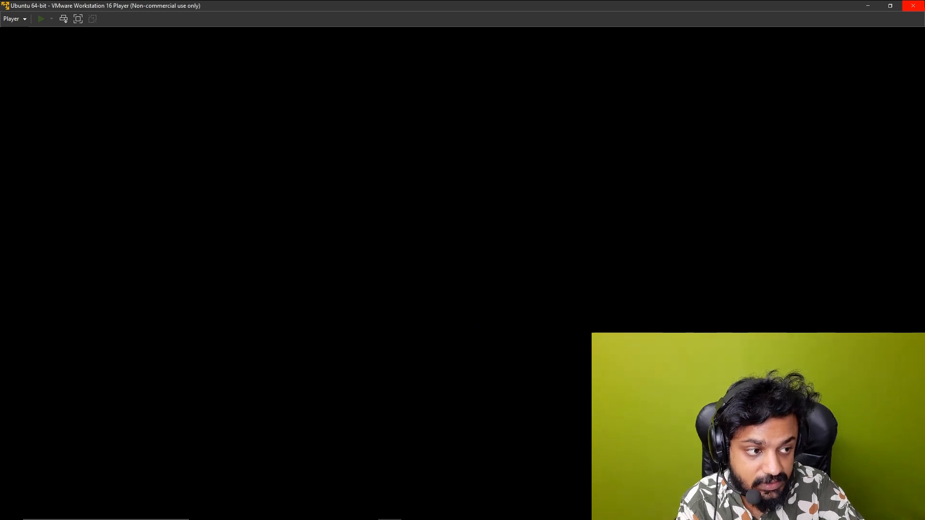
left_click(913, 5)
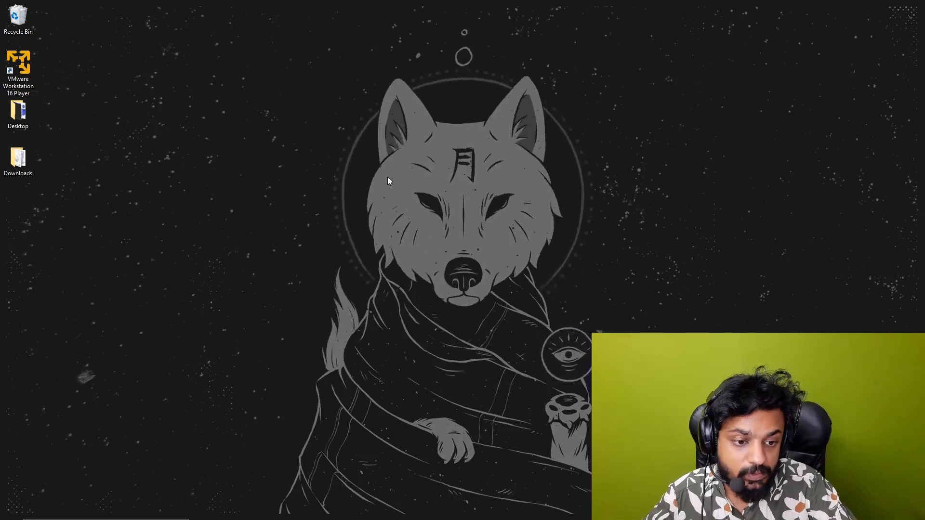
Switch to Chrome and view the It's FOSS tutorial on installing Ubuntu Linux on an external USB drive.
mouse_move(433, 519)
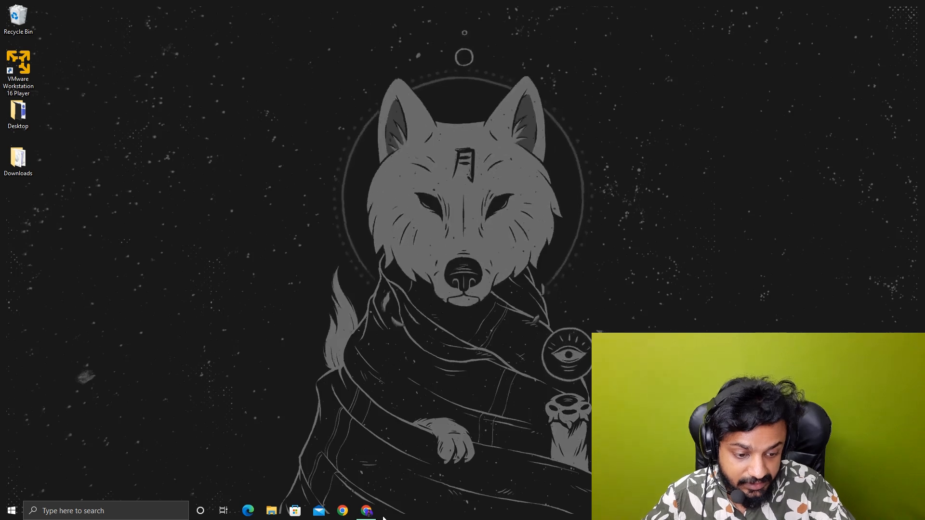
left_click(366, 510)
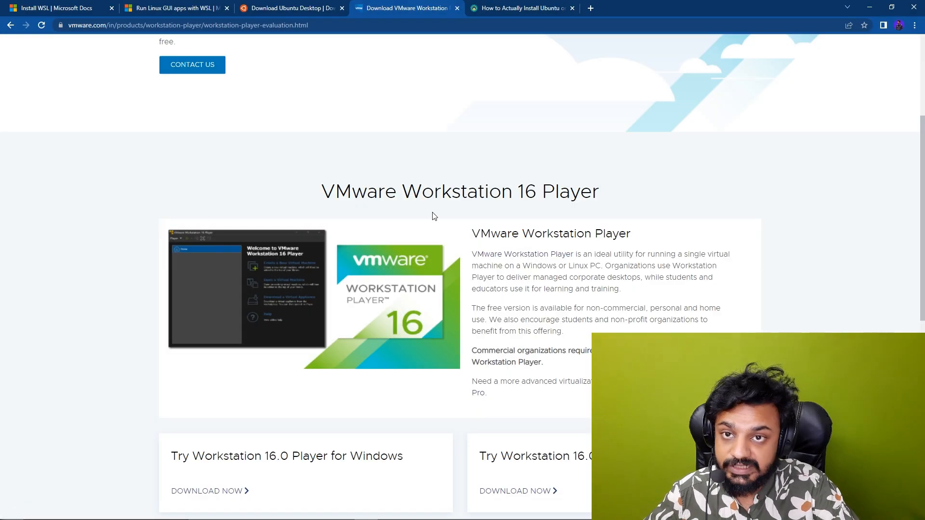
left_click(506, 6)
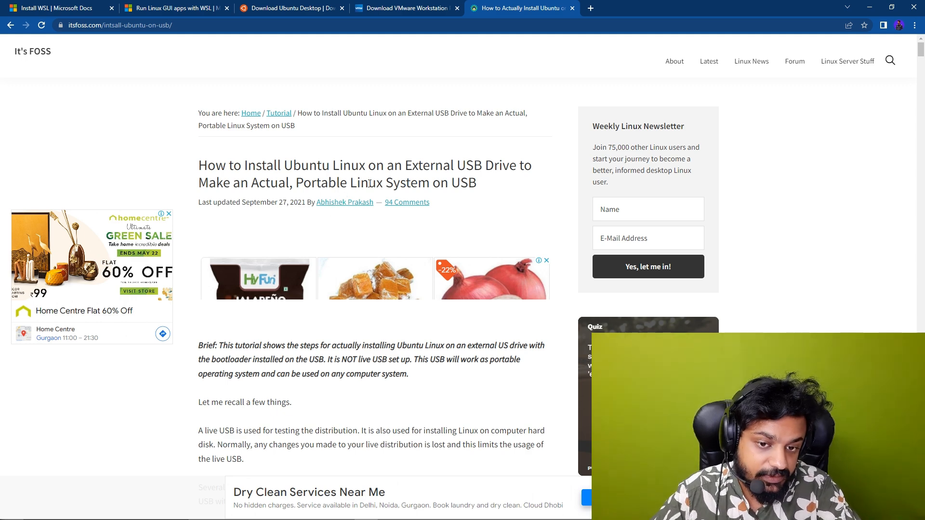
scroll(521, 136, "down", 1)
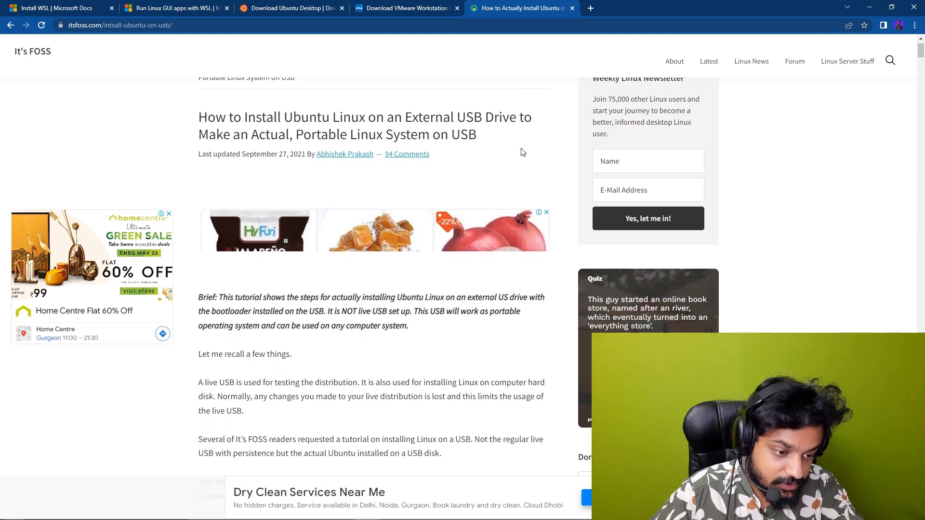
scroll(521, 150, "up", 1)
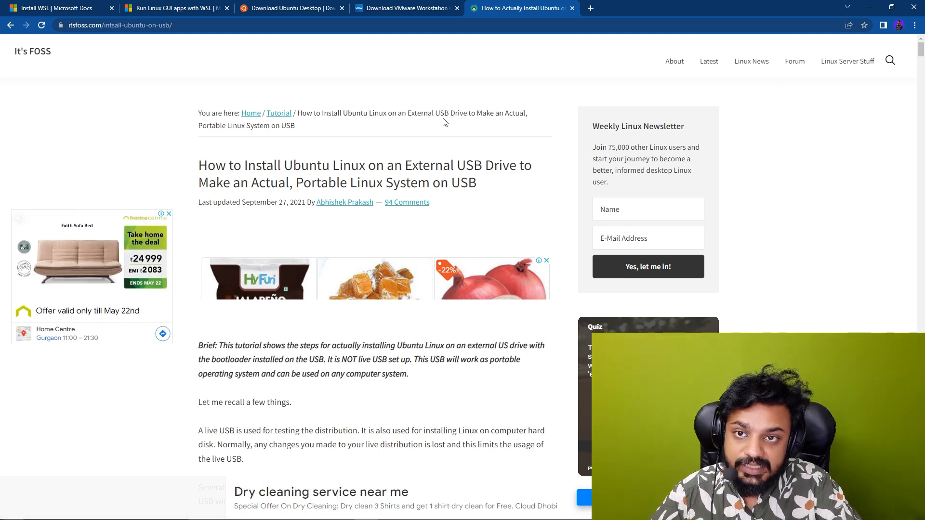
Highlight the phrases about an external USB drive and a portable Linux system in the tutorial's title, then clear the selection.
left_click_drag(274, 172, 476, 183)
left_click(477, 184)
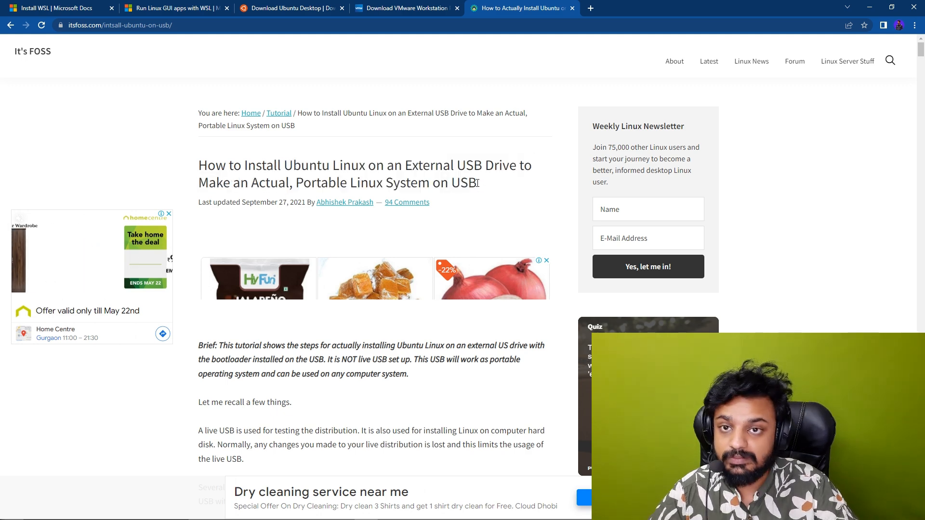
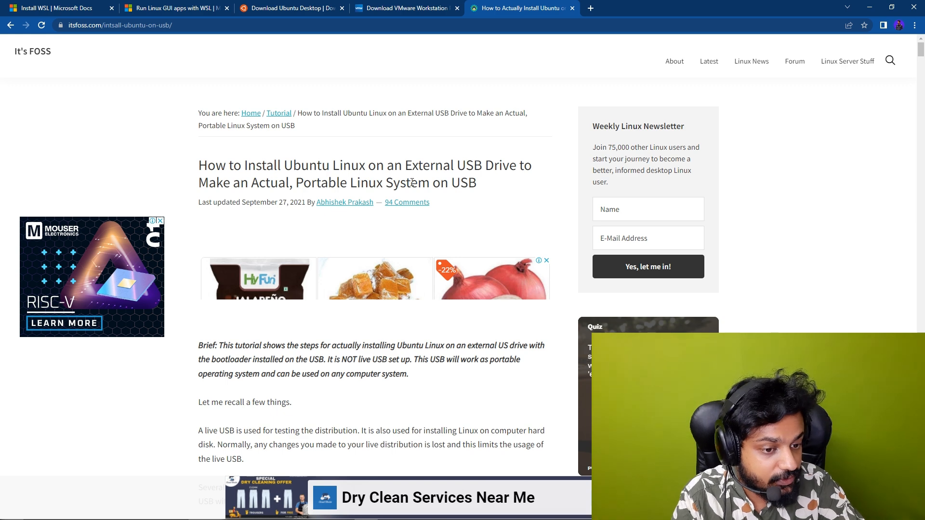
left_click_drag(395, 170, 499, 169)
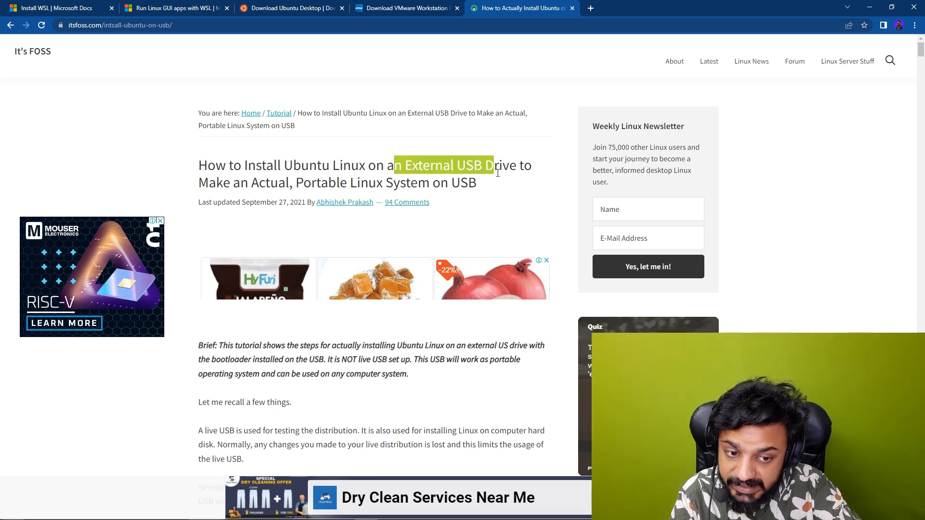
left_click_drag(241, 183, 426, 181)
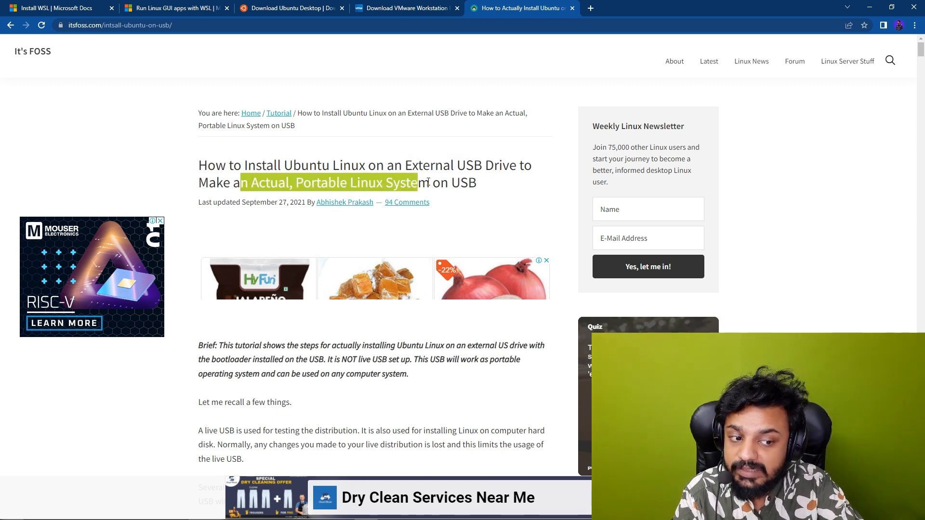
left_click(465, 189)
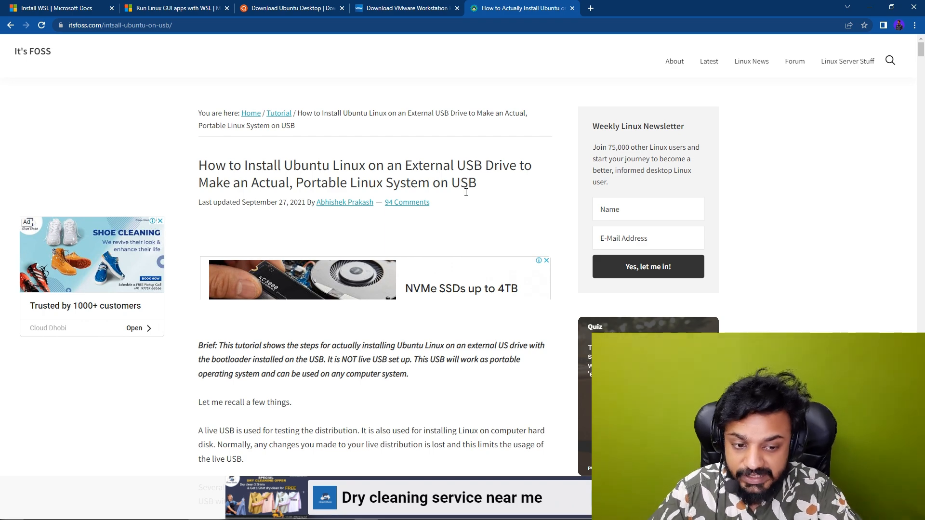
Read the section on the UEFI bootloader problem and highlight the heading "Things to know before installing Linux on a USB".
scroll(466, 192, "down", 14)
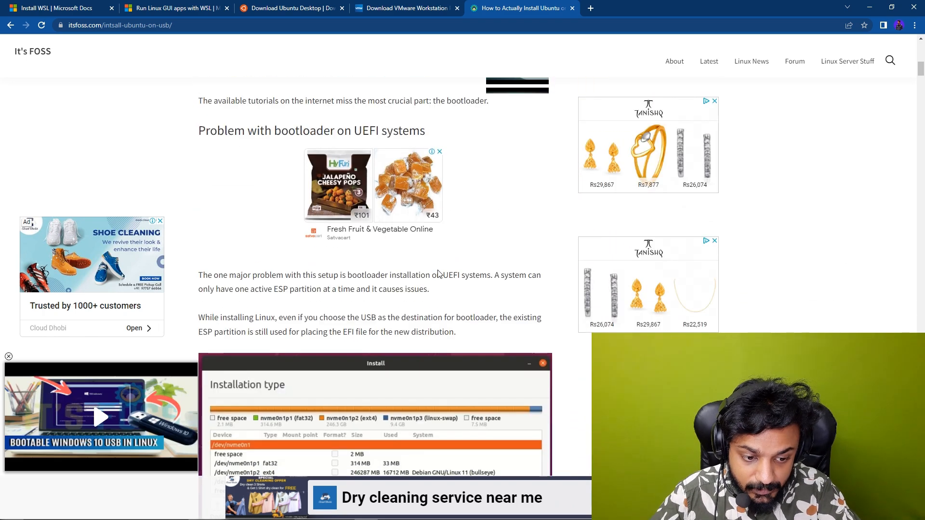
scroll(438, 273, "down", 6)
scroll(440, 274, "up", 6)
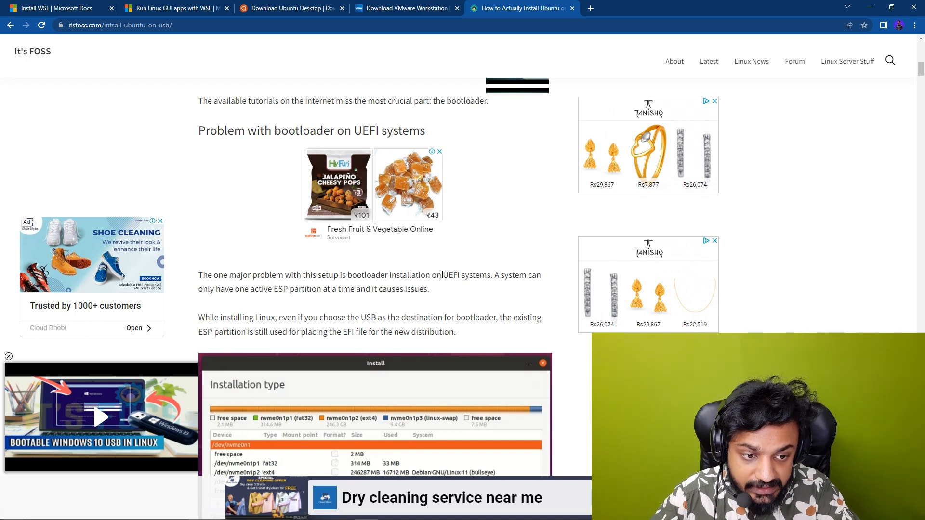
scroll(443, 274, "down", 12)
scroll(439, 274, "down", 3)
left_click_drag(222, 115, 420, 119)
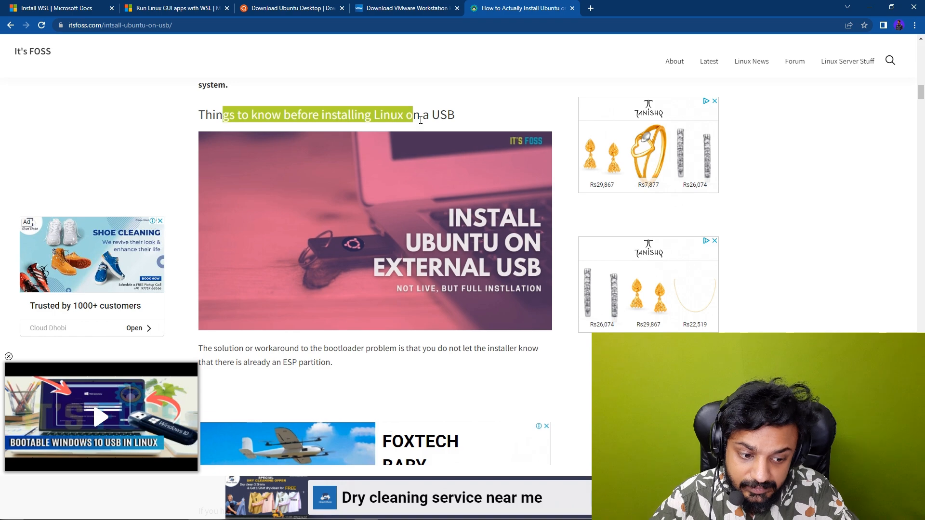
Review the list of USB key suggestions, highlighting the lines on needing two keys and on the live and Linux USB sizes.
scroll(263, 178, "down", 10)
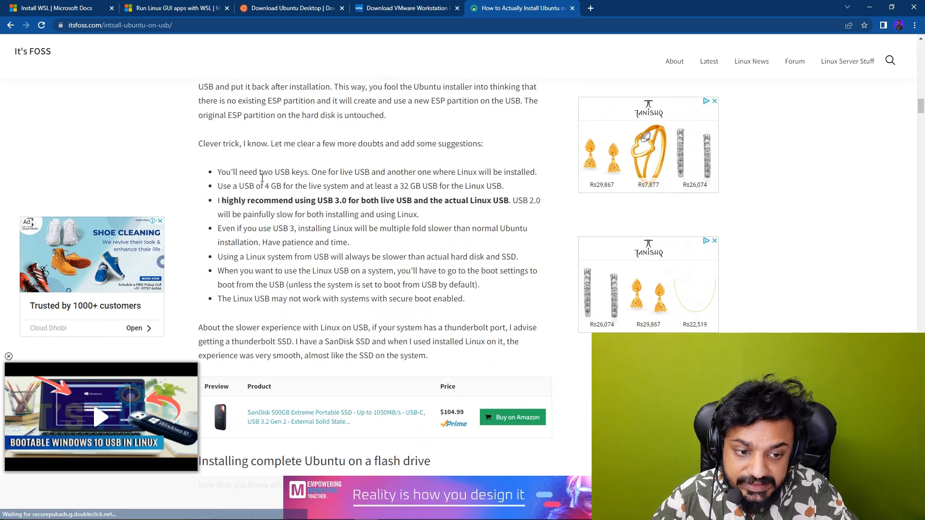
left_click_drag(259, 177, 402, 180)
left_click_drag(259, 187, 368, 191)
left_click(382, 191)
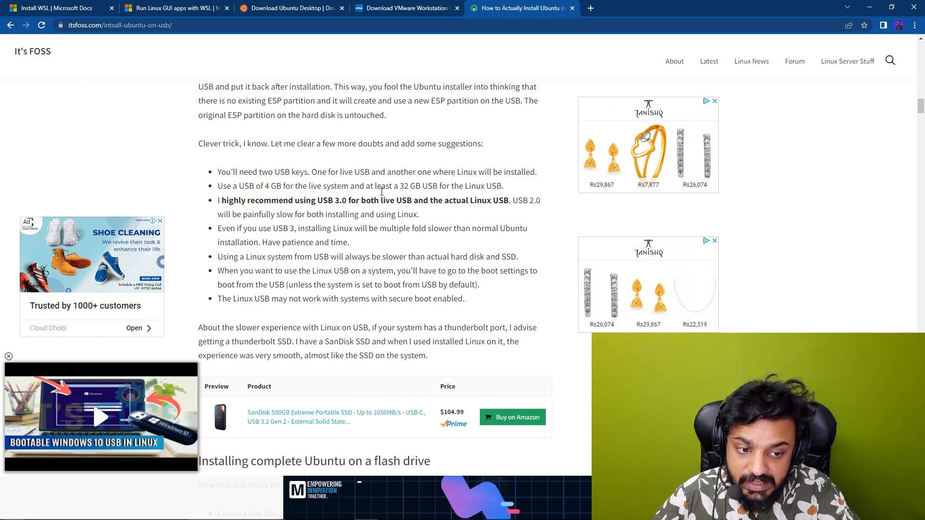
left_click_drag(282, 188, 338, 190)
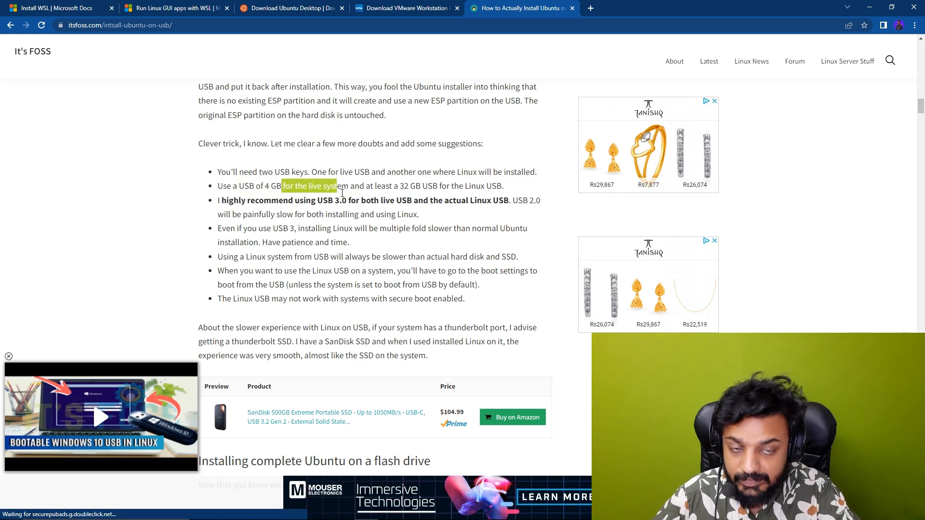
left_click_drag(381, 188, 526, 190)
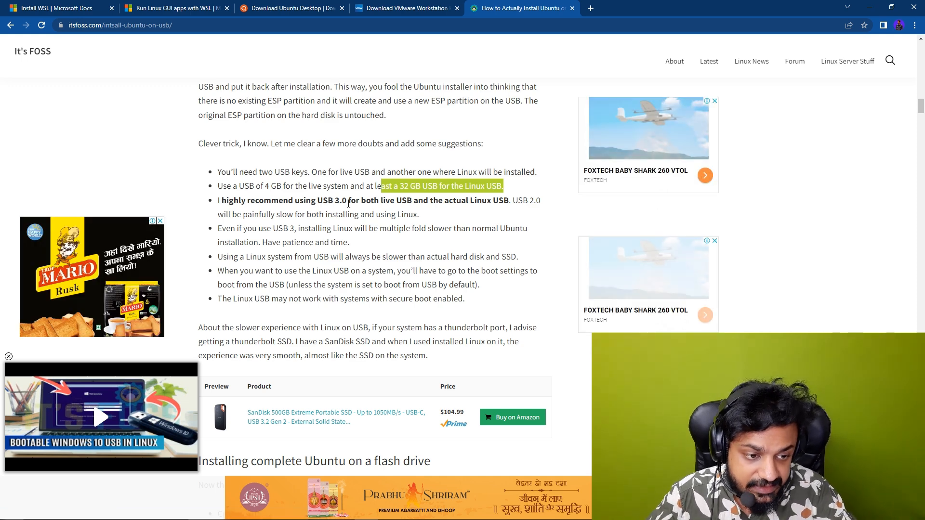
Look through the instructions for creating a live Ubuntu USB, booting from it, managing ESP flags in GParted and running the Ubuntu installer.
scroll(380, 214, "down", 3)
scroll(379, 214, "down", 6)
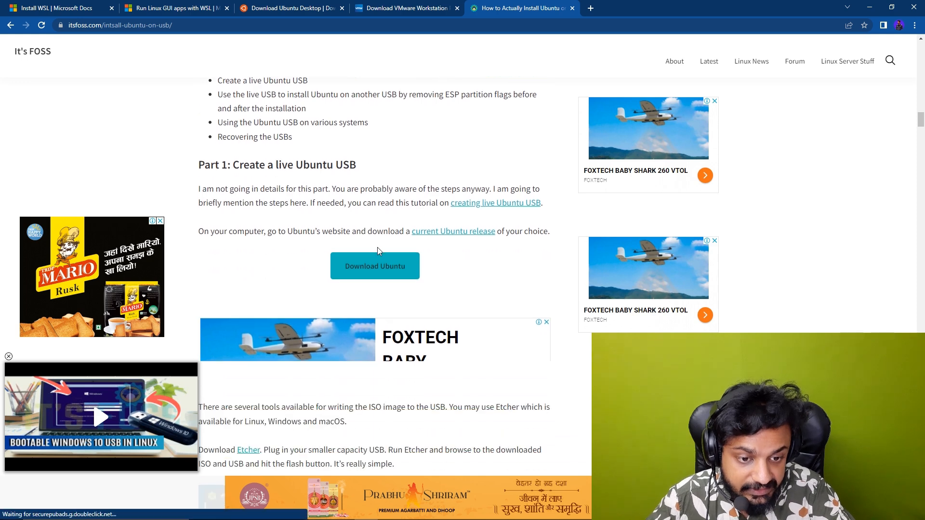
scroll(378, 248, "up", 1)
scroll(413, 194, "down", 12)
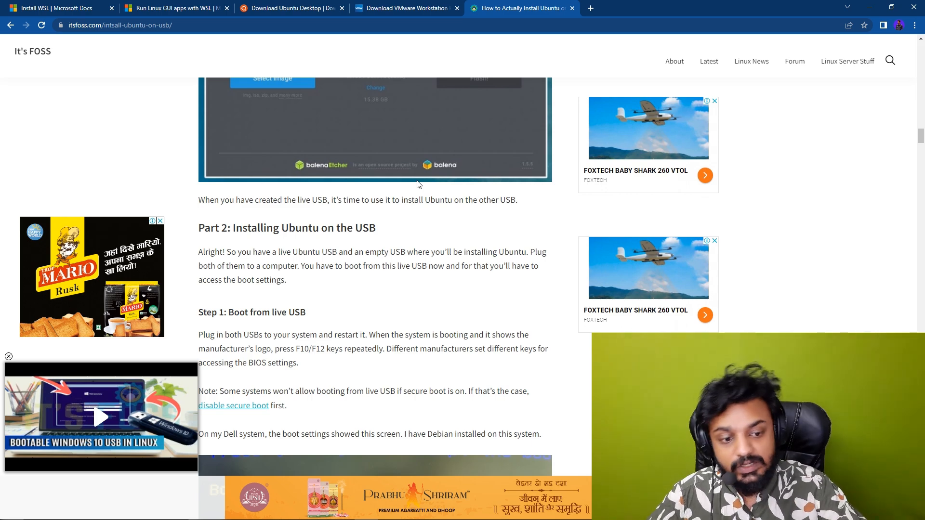
scroll(422, 493, "down", 13)
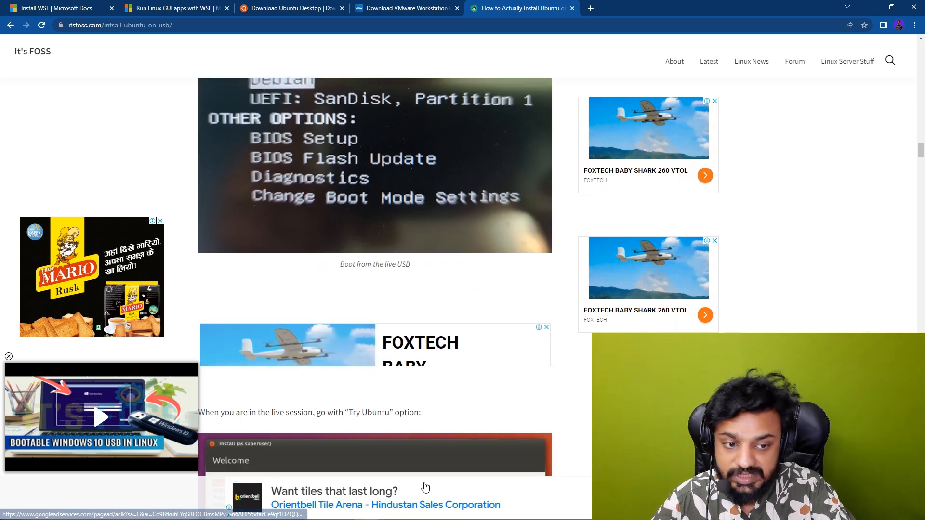
scroll(426, 481, "down", 9)
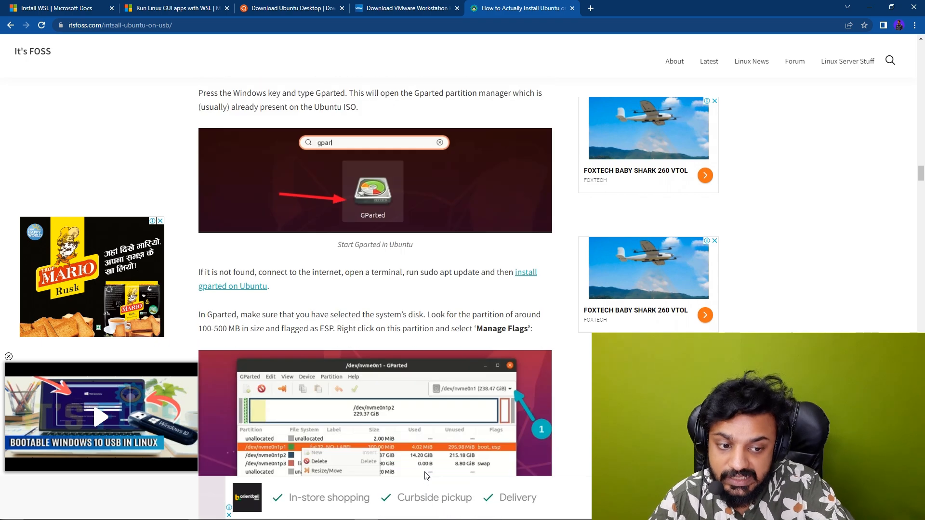
scroll(427, 471, "down", 10)
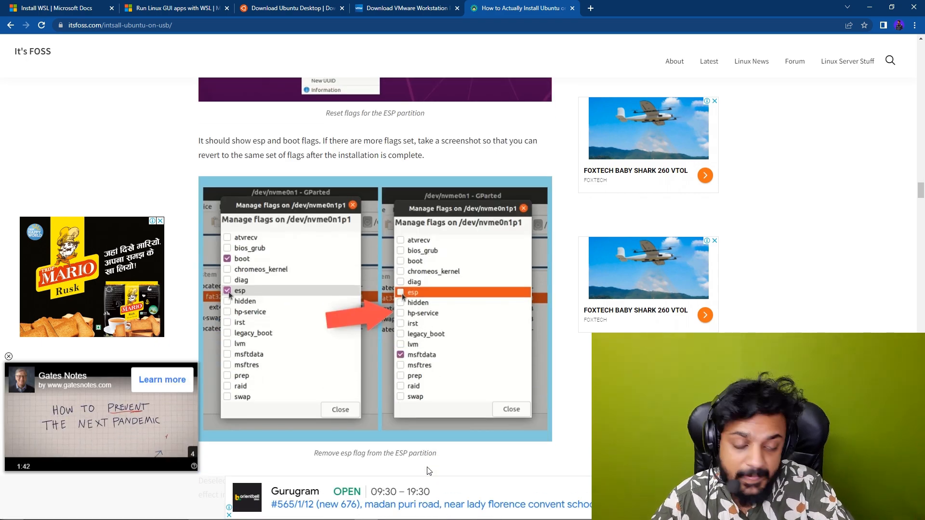
scroll(429, 470, "down", 10)
scroll(430, 468, "down", 6)
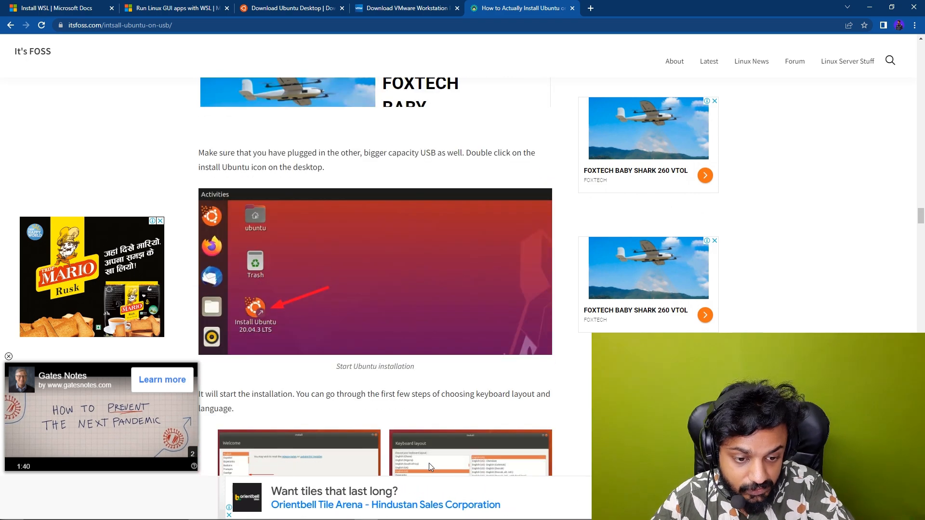
scroll(437, 460, "down", 11)
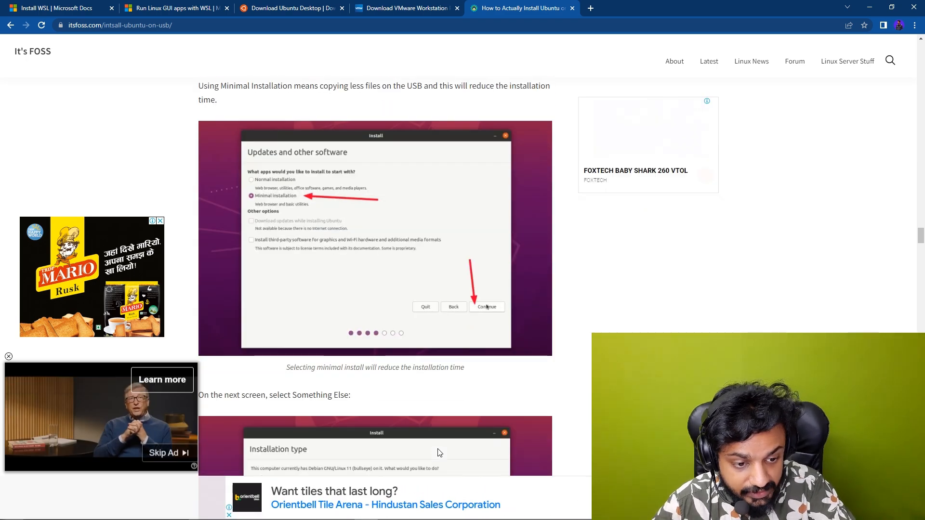
scroll(439, 456, "down", 6)
scroll(438, 453, "down", 6)
scroll(439, 453, "down", 6)
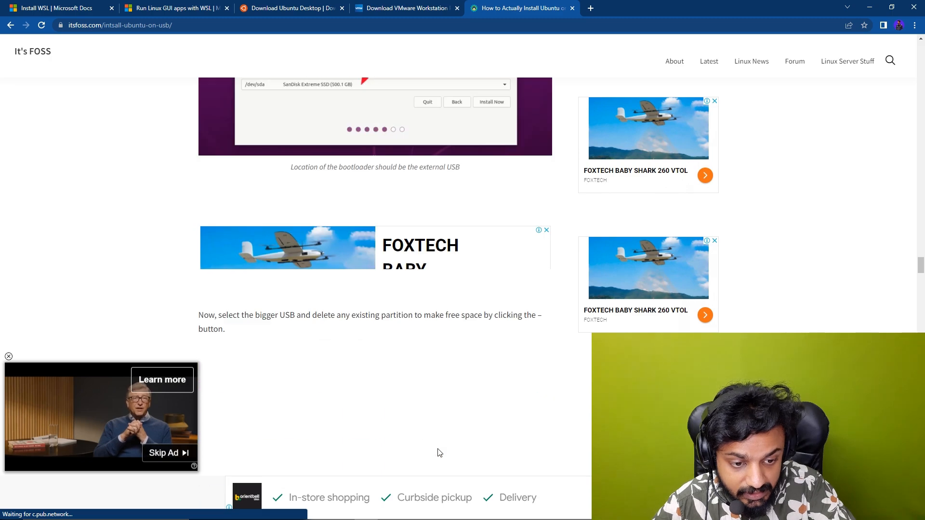
Return to Part 1 of the tutorial and review the instructions for writing the ISO image to the smaller USB with Etcher.
scroll(438, 452, "up", 17)
scroll(437, 451, "up", 20)
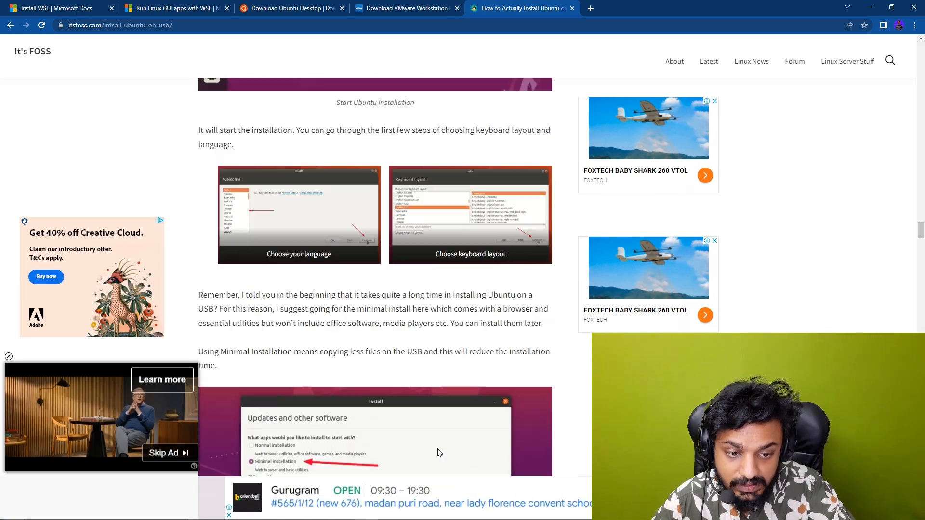
scroll(438, 452, "up", 18)
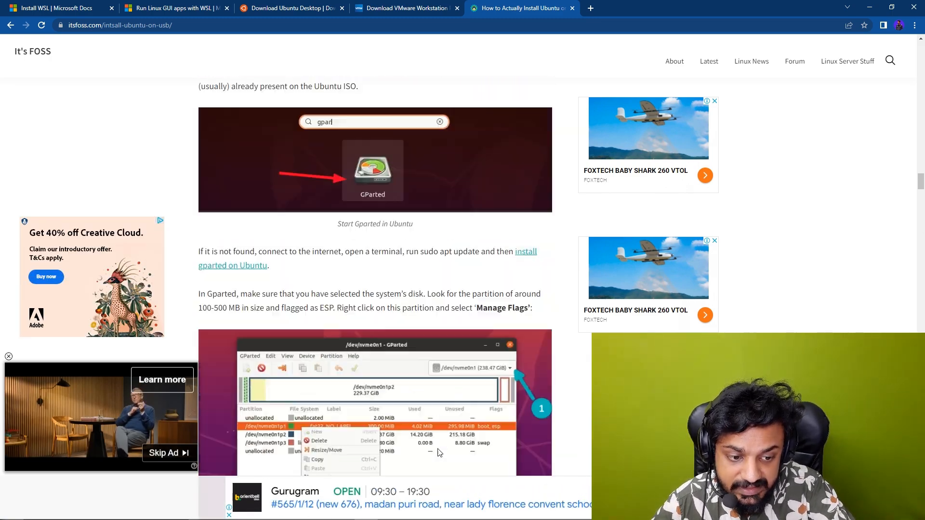
scroll(438, 452, "up", 6)
scroll(437, 450, "up", 16)
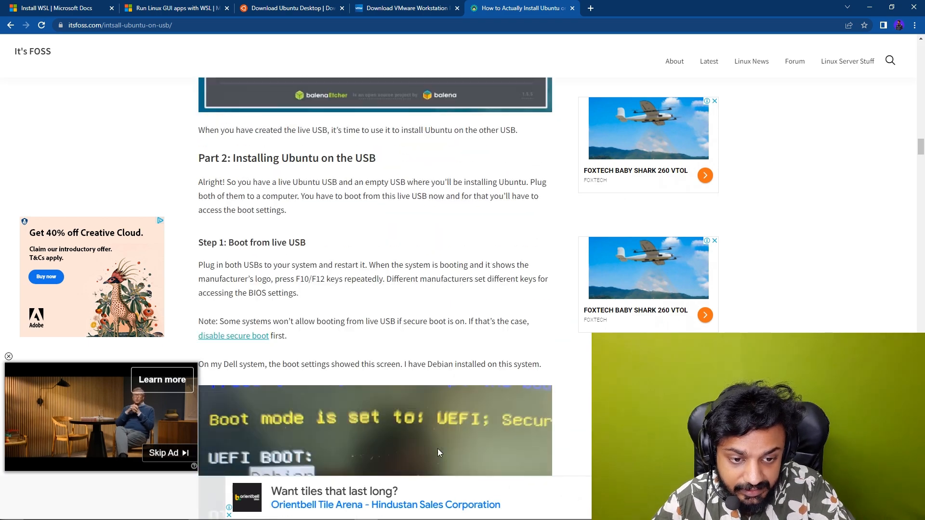
scroll(562, 257, "down", 4)
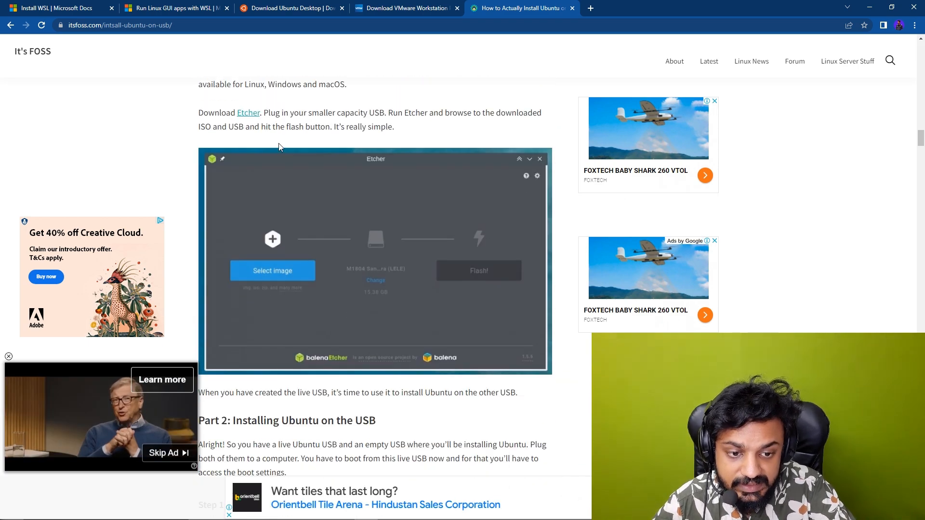
scroll(350, 180, "up", 2)
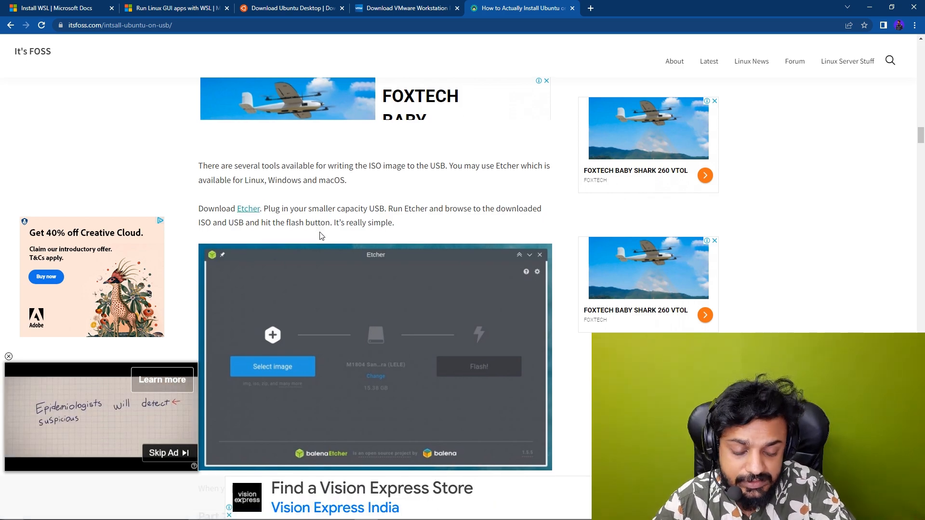
scroll(319, 232, "down", 1)
Go back through the tutorial's overview and bootloader sections to its introduction about having a portable Ubuntu Linux on a USB.
scroll(320, 232, "up", 4)
scroll(337, 235, "up", 20)
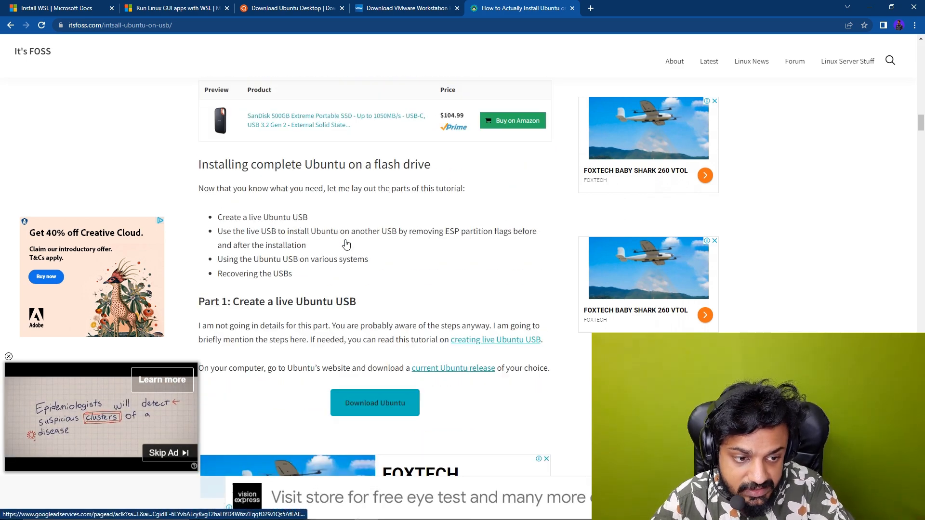
scroll(353, 260, "up", 15)
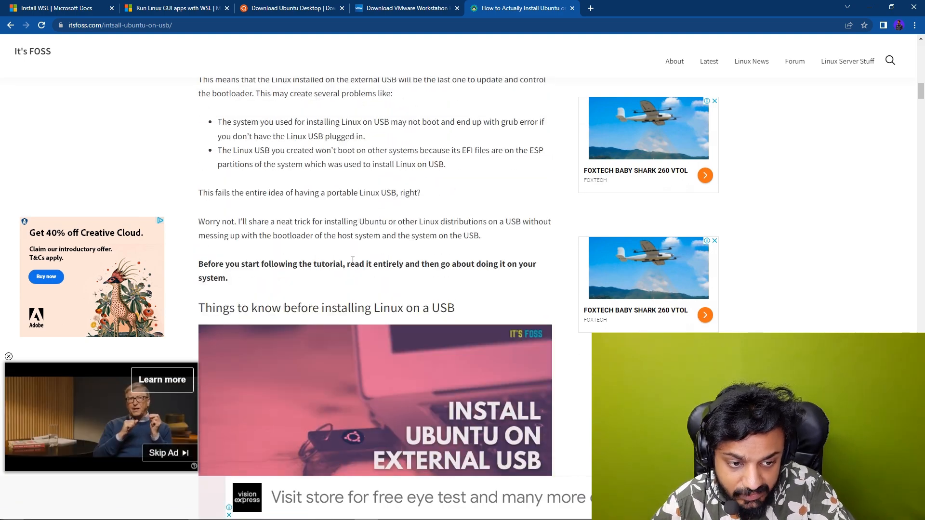
scroll(354, 250, "up", 15)
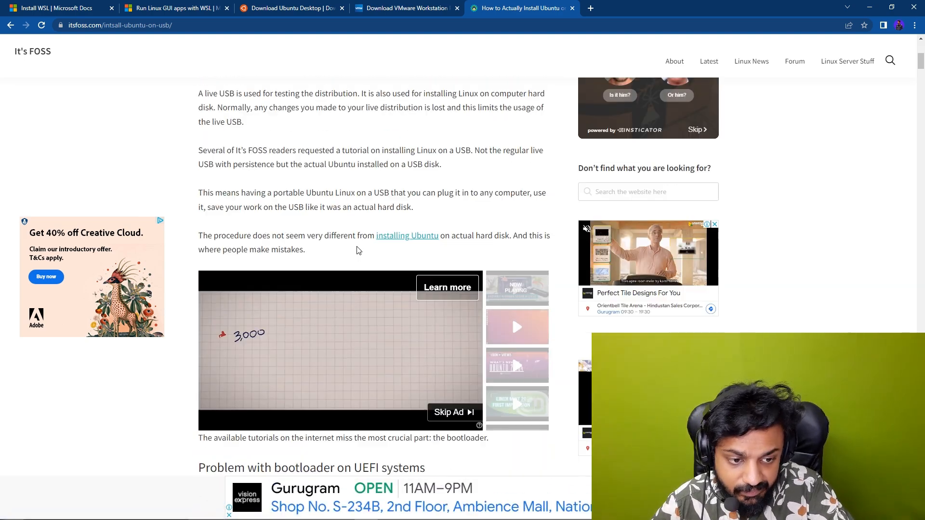